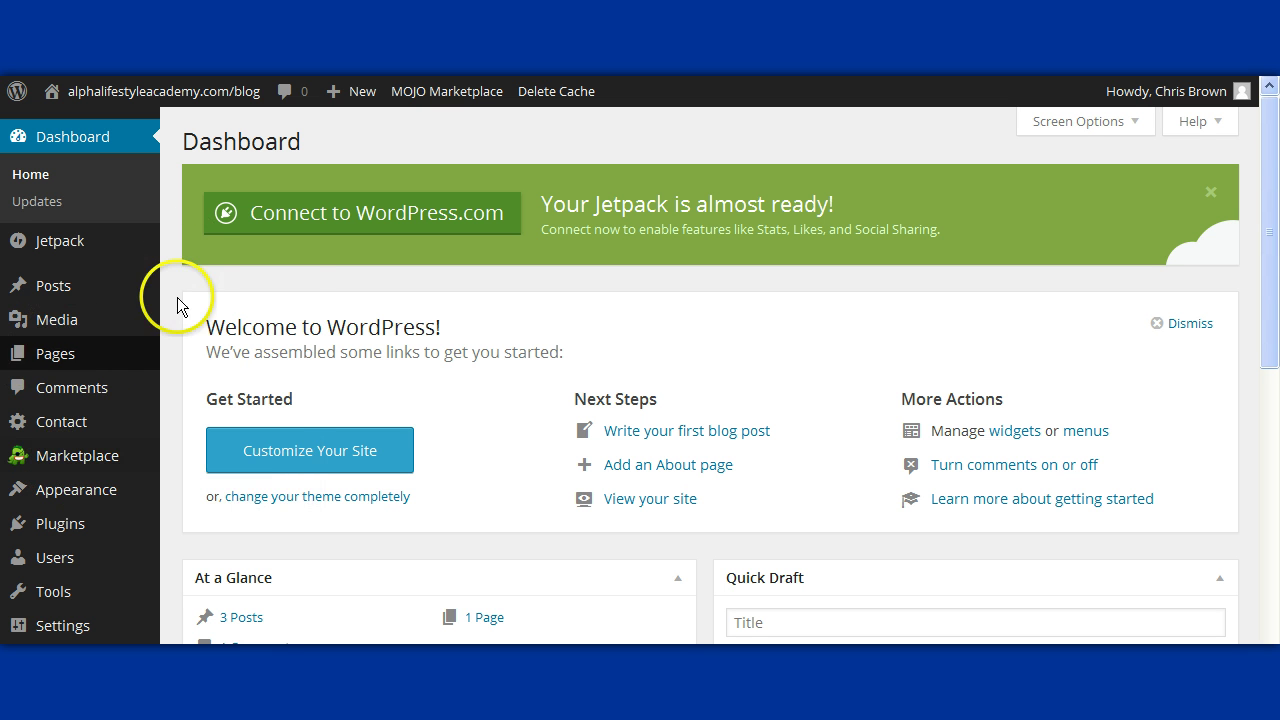
# Step: Open the existing post "Inner Game #1 – How to motivate yourself?" for editing from the list of all posts
pyautogui.moveTo(76, 290)
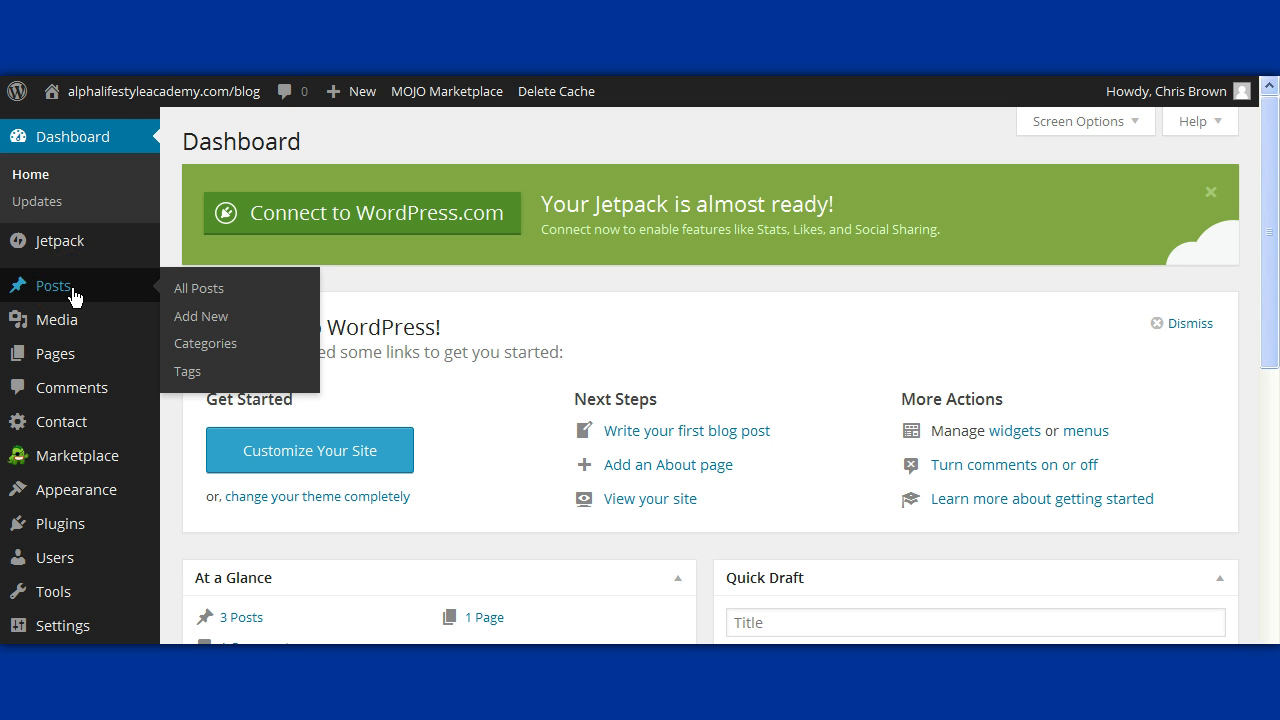
pyautogui.click(244, 288)
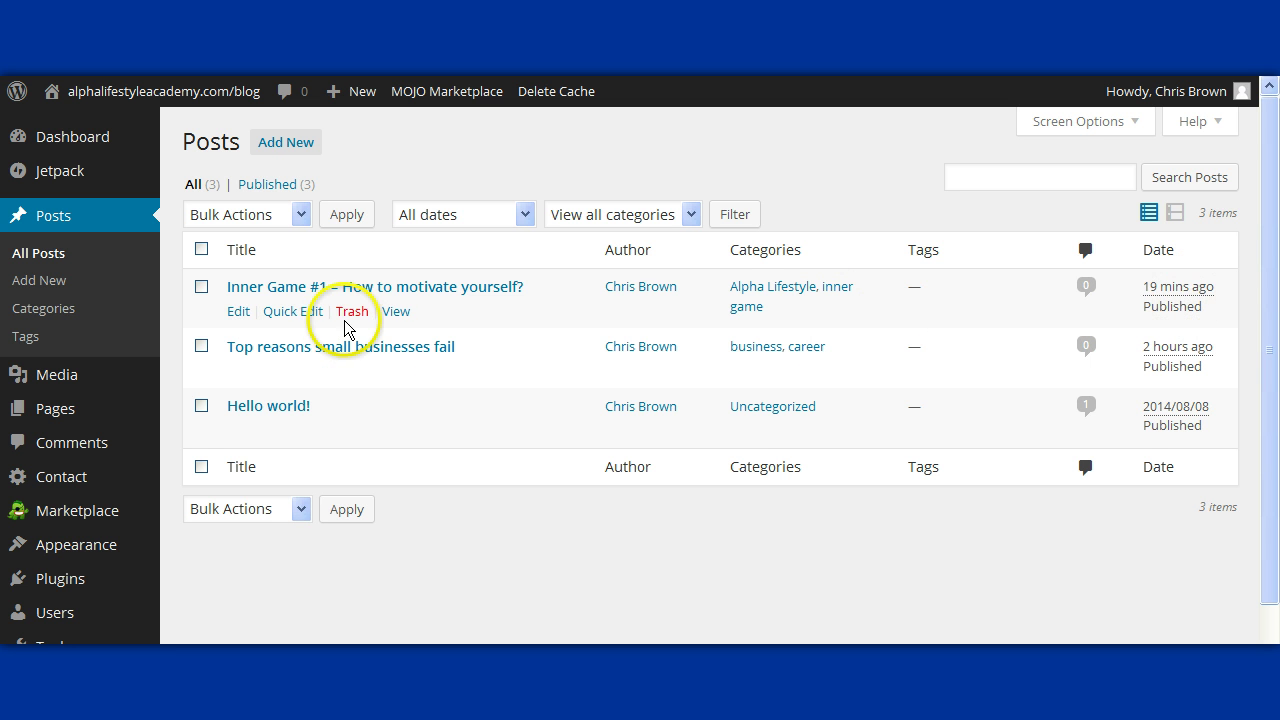
pyautogui.click(239, 314)
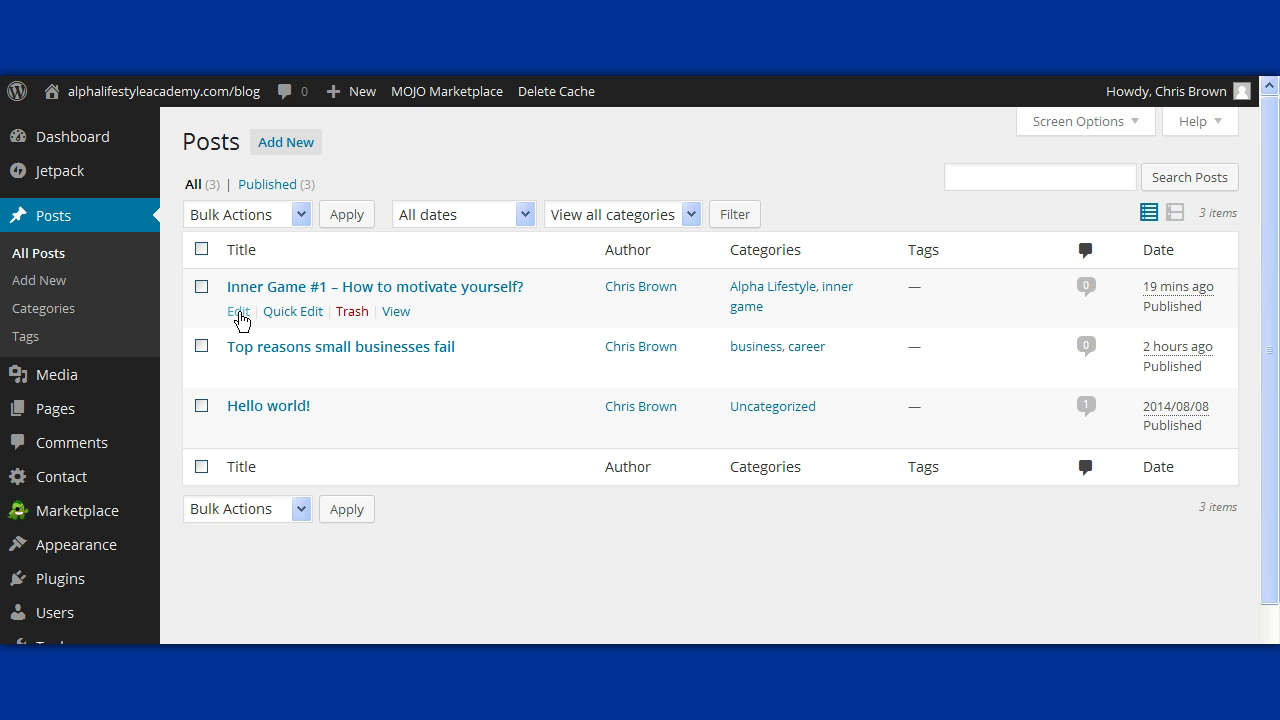
pyautogui.click(239, 314)
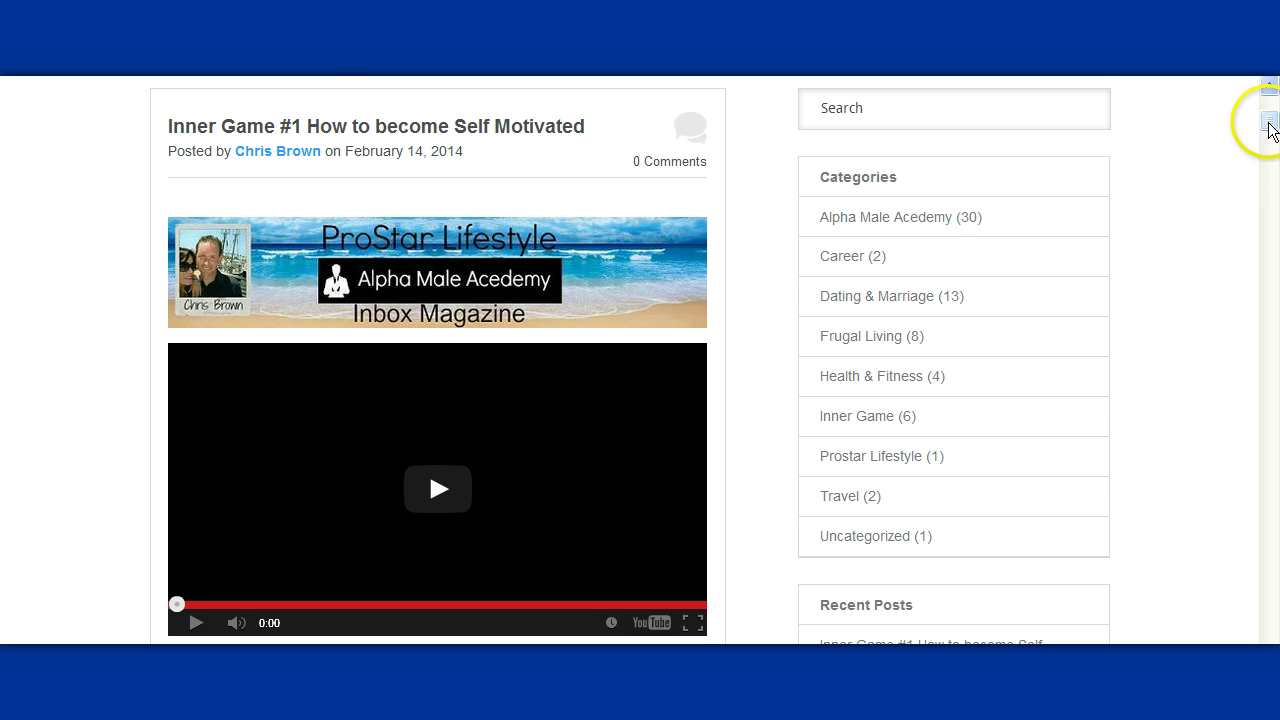
# Step: Compare the published article "Inner Game #1 How to become Self Motivated" with the post being edited, checking where its video and chart belong
pyautogui.moveTo(1270, 128)
pyautogui.mouseDown()
pyautogui.moveTo(1266, 100)
pyautogui.moveTo(1266, 128)
pyautogui.mouseUp()
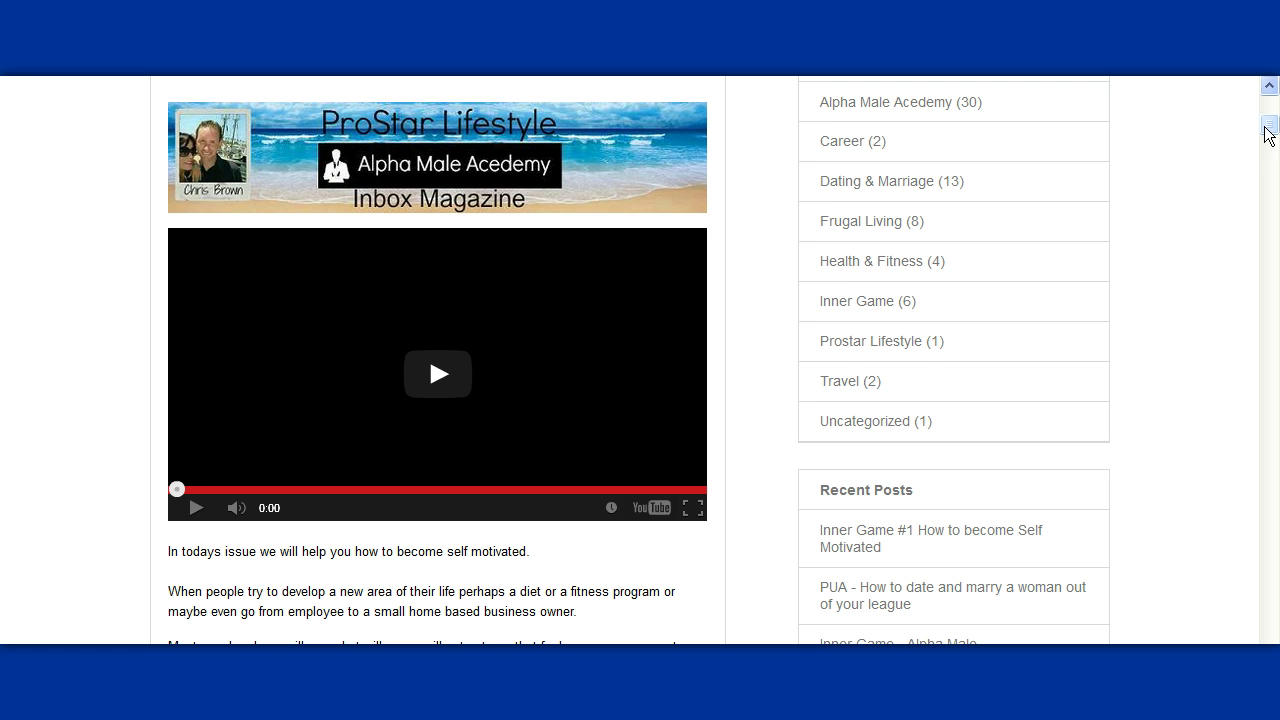
pyautogui.moveTo(1268, 134)
pyautogui.mouseDown()
pyautogui.moveTo(1266, 163)
pyautogui.moveTo(1266, 140)
pyautogui.mouseUp()
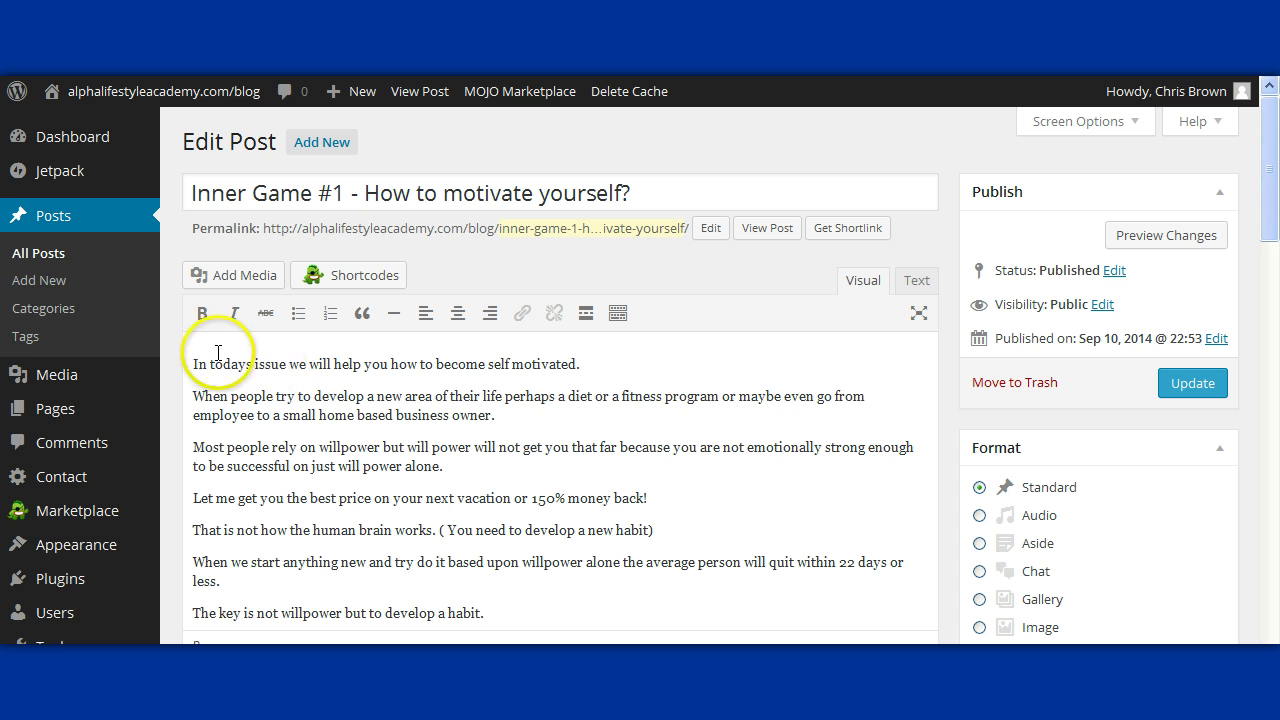
pyautogui.click(194, 363)
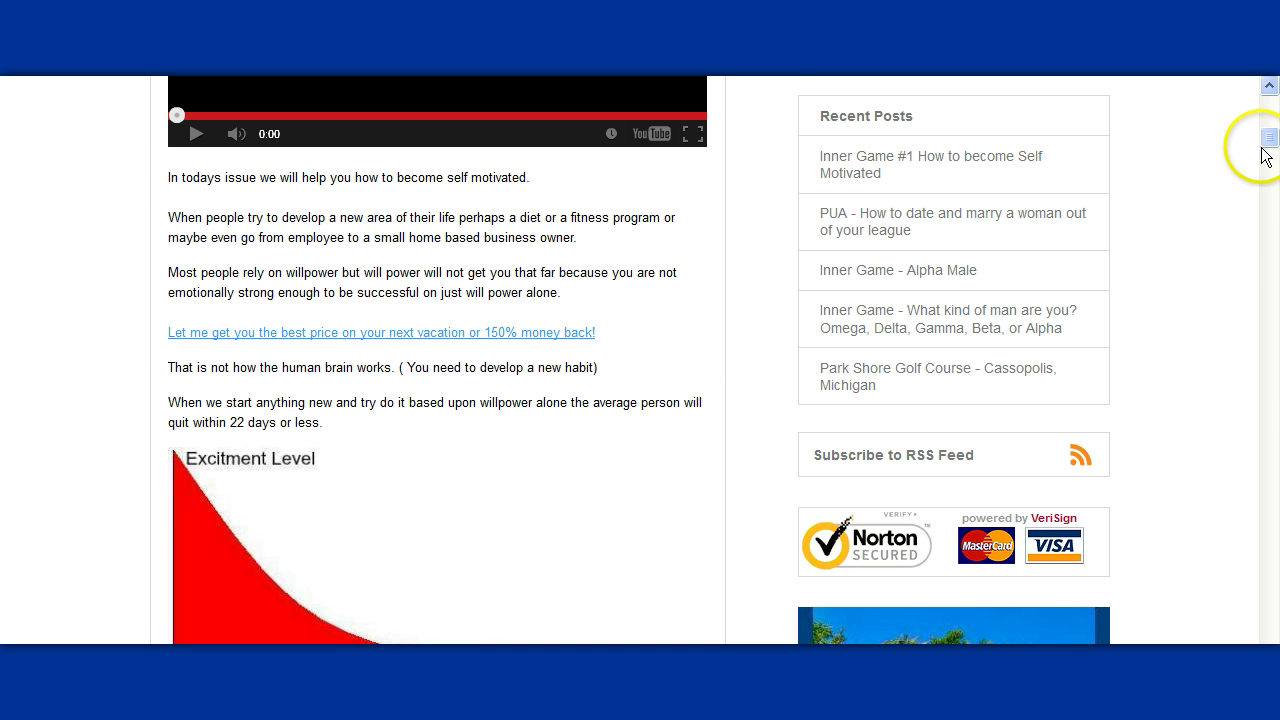
pyautogui.moveTo(1269, 140)
pyautogui.mouseDown()
pyautogui.moveTo(1270, 217)
pyautogui.moveTo(1258, 169)
pyautogui.mouseUp()
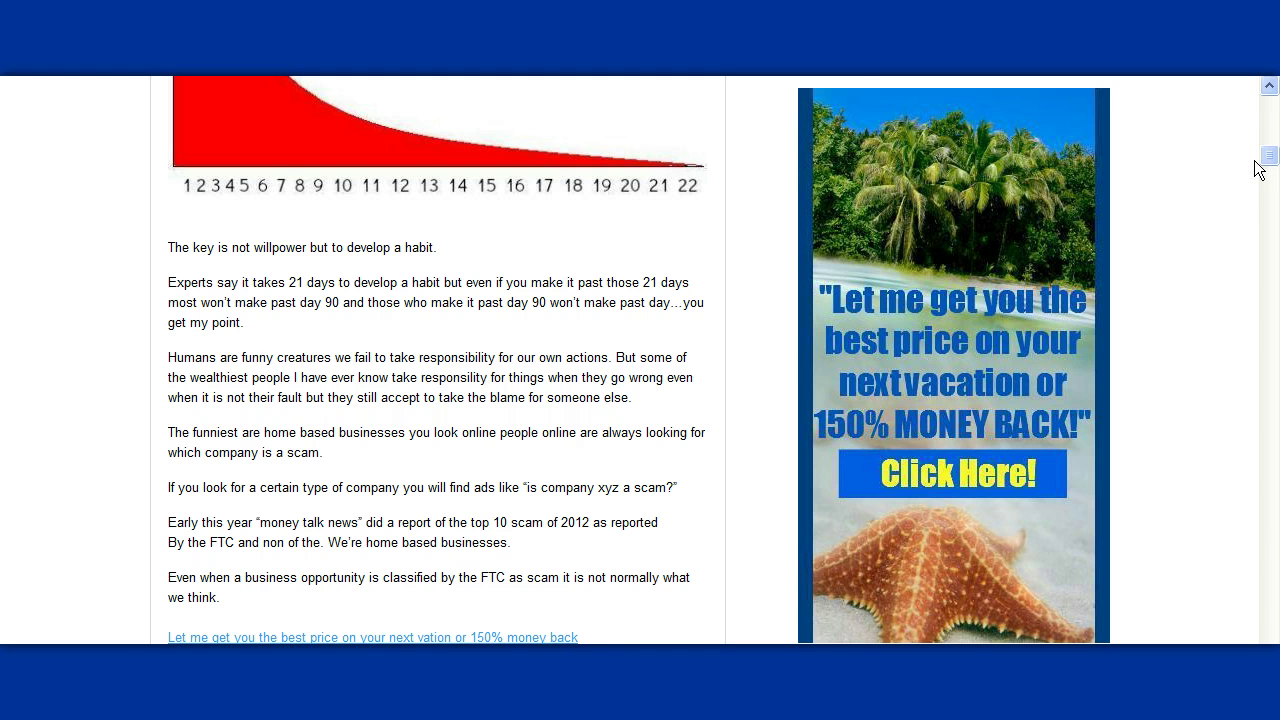
pyautogui.moveTo(1266, 165); pyautogui.dragTo(1269, 134)
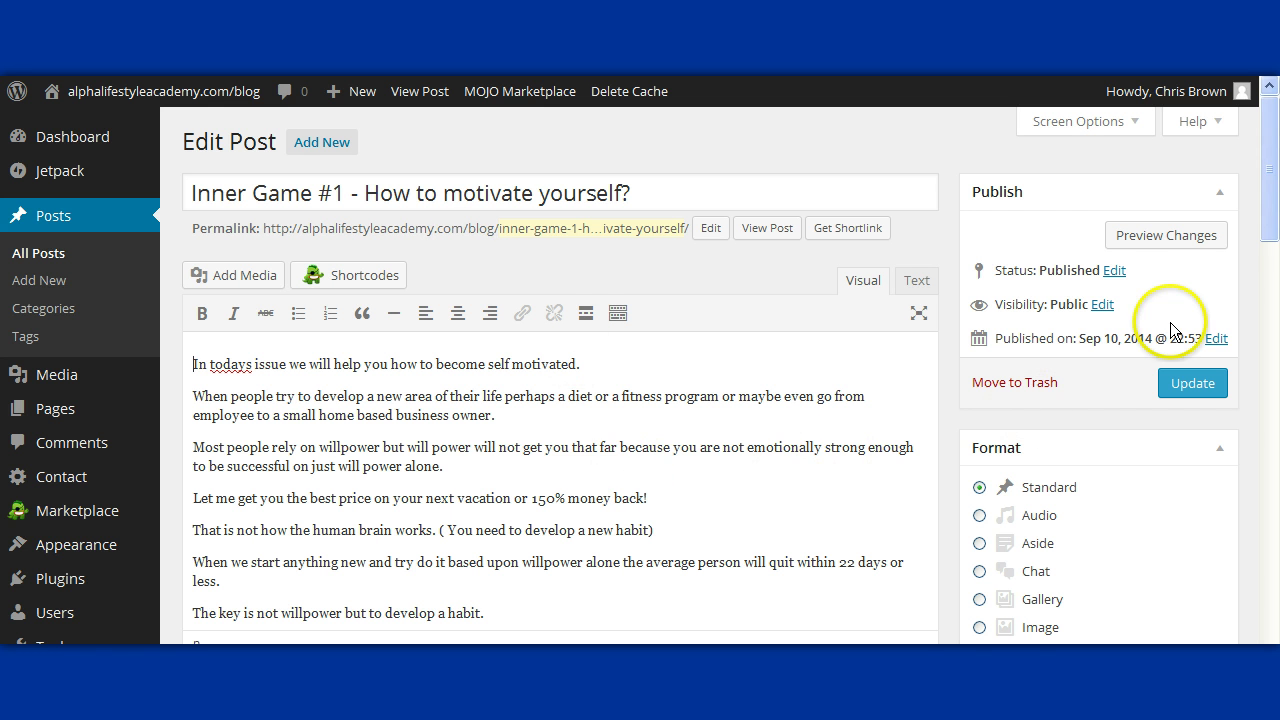
pyautogui.moveTo(1272, 210); pyautogui.dragTo(1272, 250)
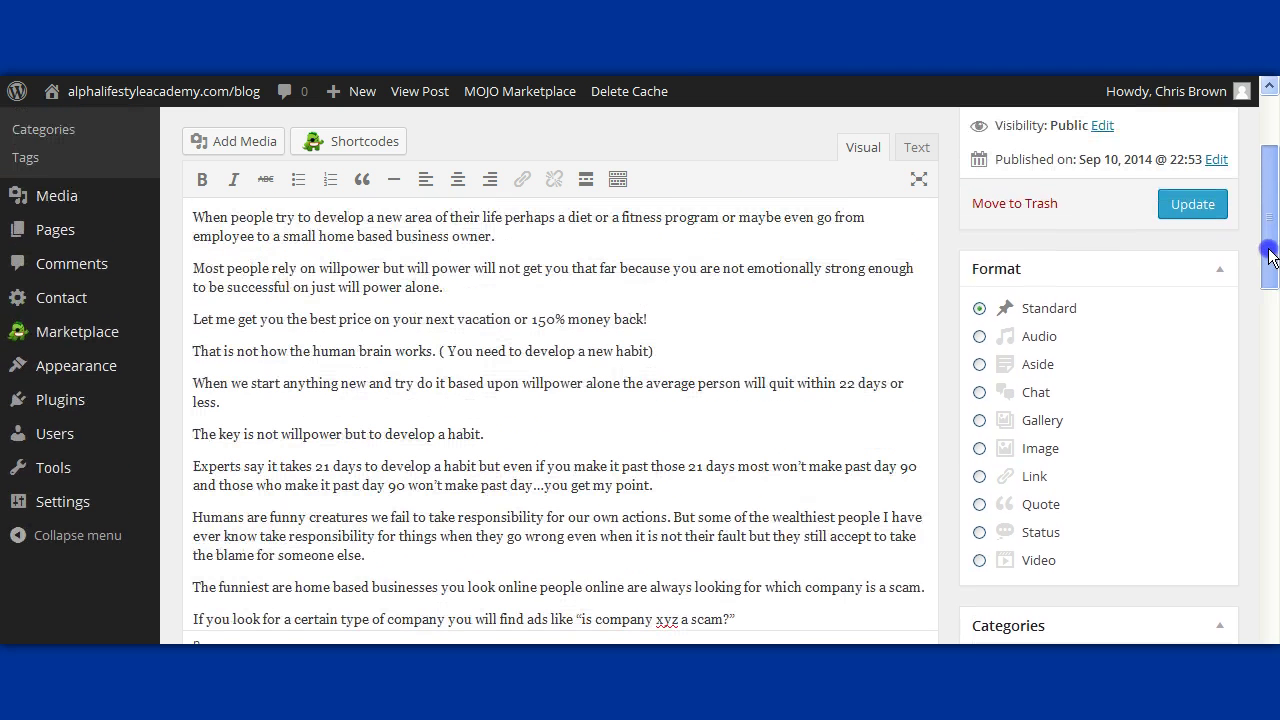
pyautogui.click(901, 217)
pyautogui.click(409, 222)
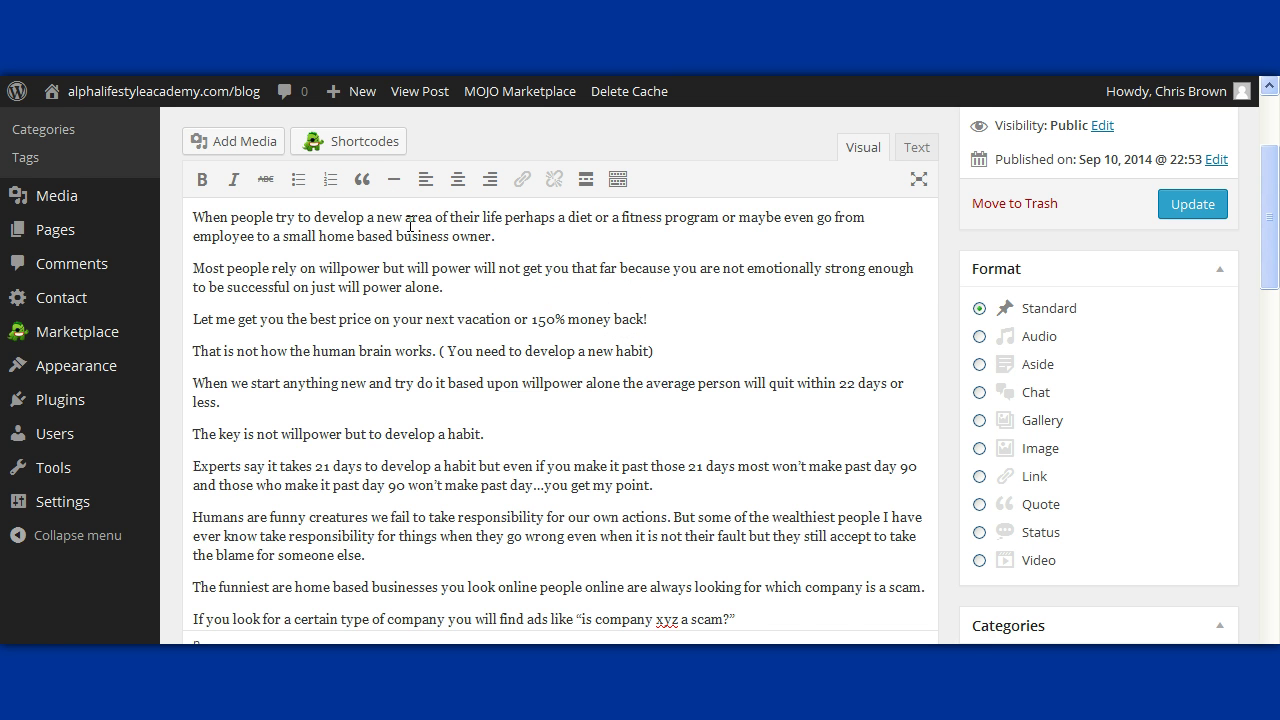
pyautogui.hotkey('ctrl', 'Home')
pyautogui.click(1275, 110)
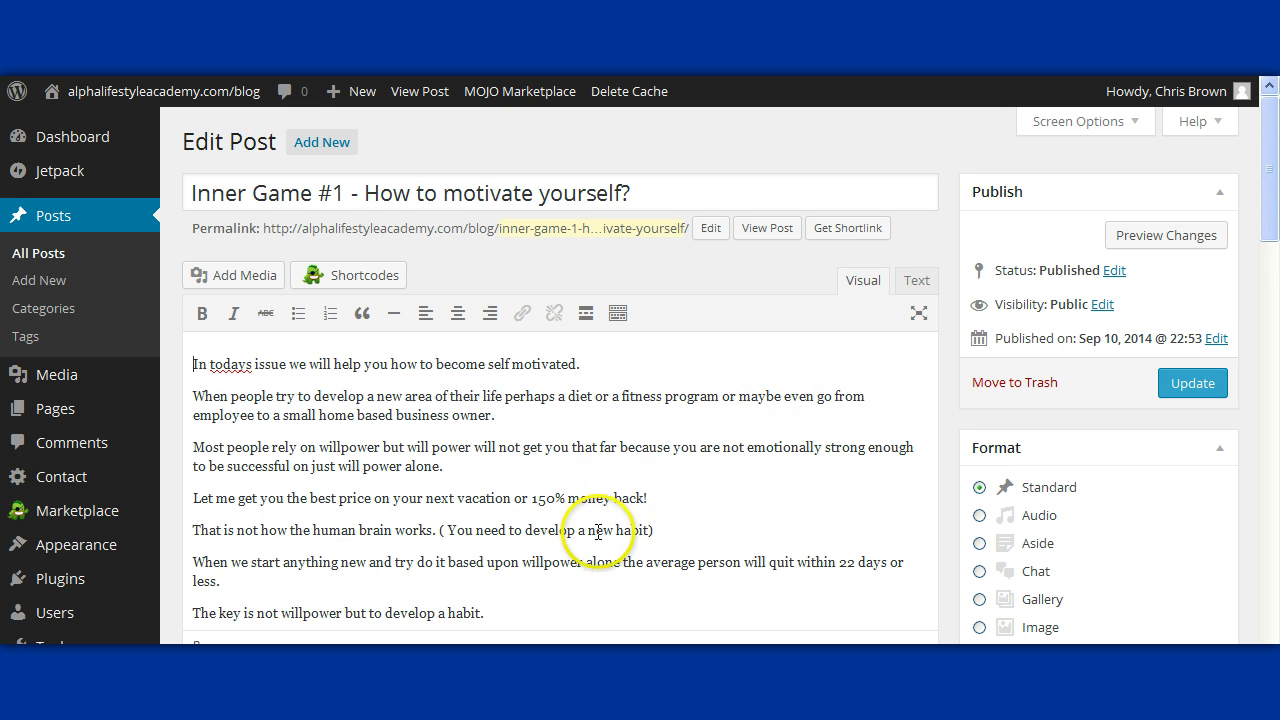
# Step: Insert an empty paragraph after the one ending "the average person will quit within 22 days or less."
pyautogui.click(1273, 205)
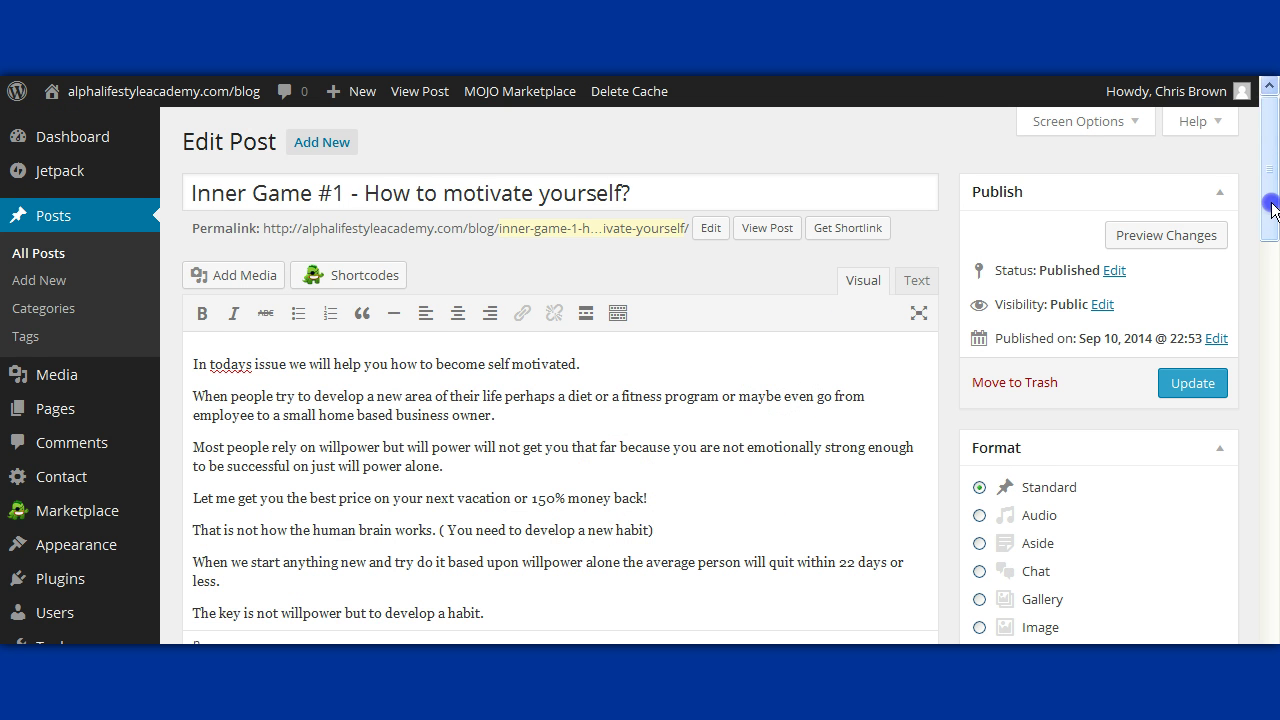
pyautogui.moveTo(1273, 205); pyautogui.dragTo(1273, 258)
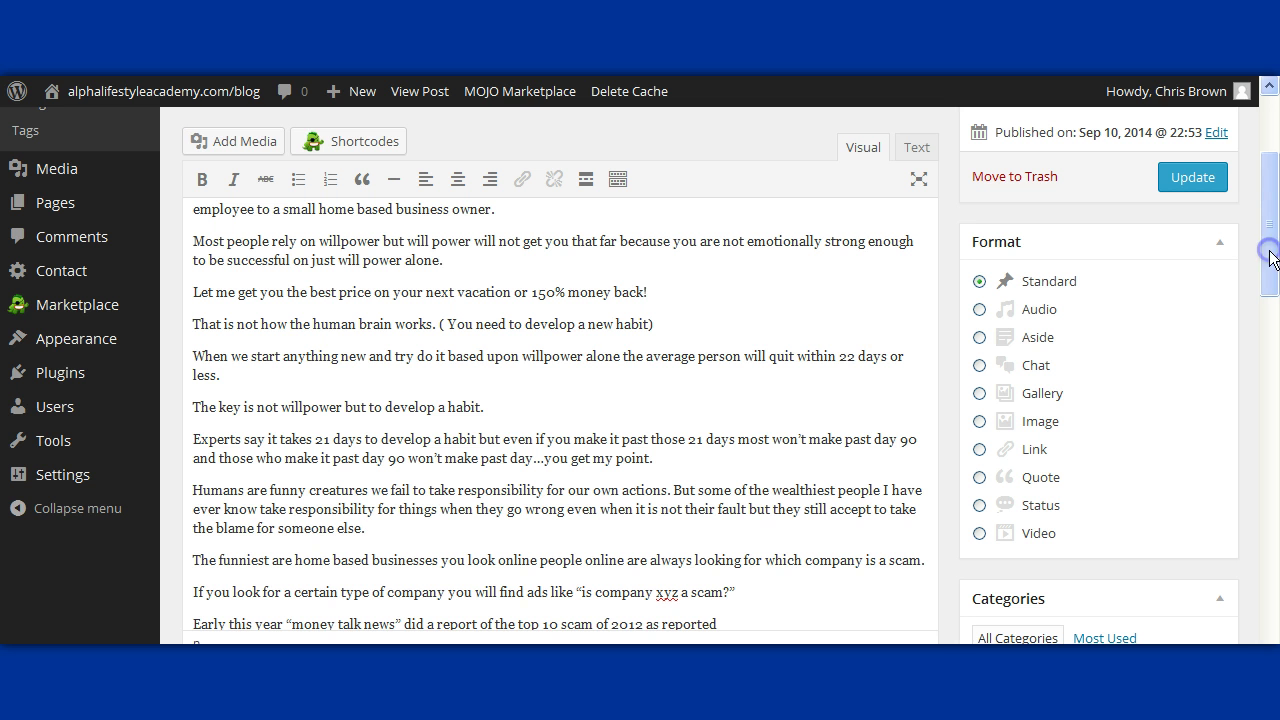
pyautogui.click(248, 377)
pyautogui.click(248, 376)
pyautogui.press('Return')
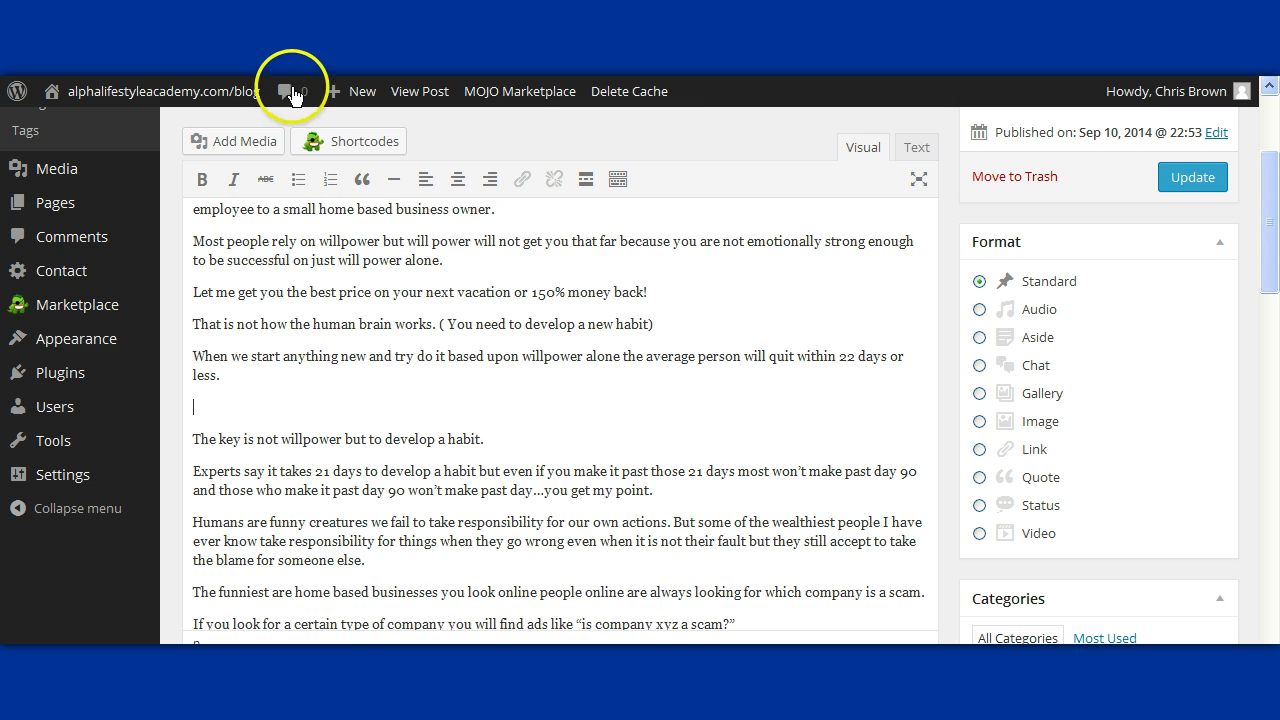
pyautogui.hotkey('ctrl', 'Tab')
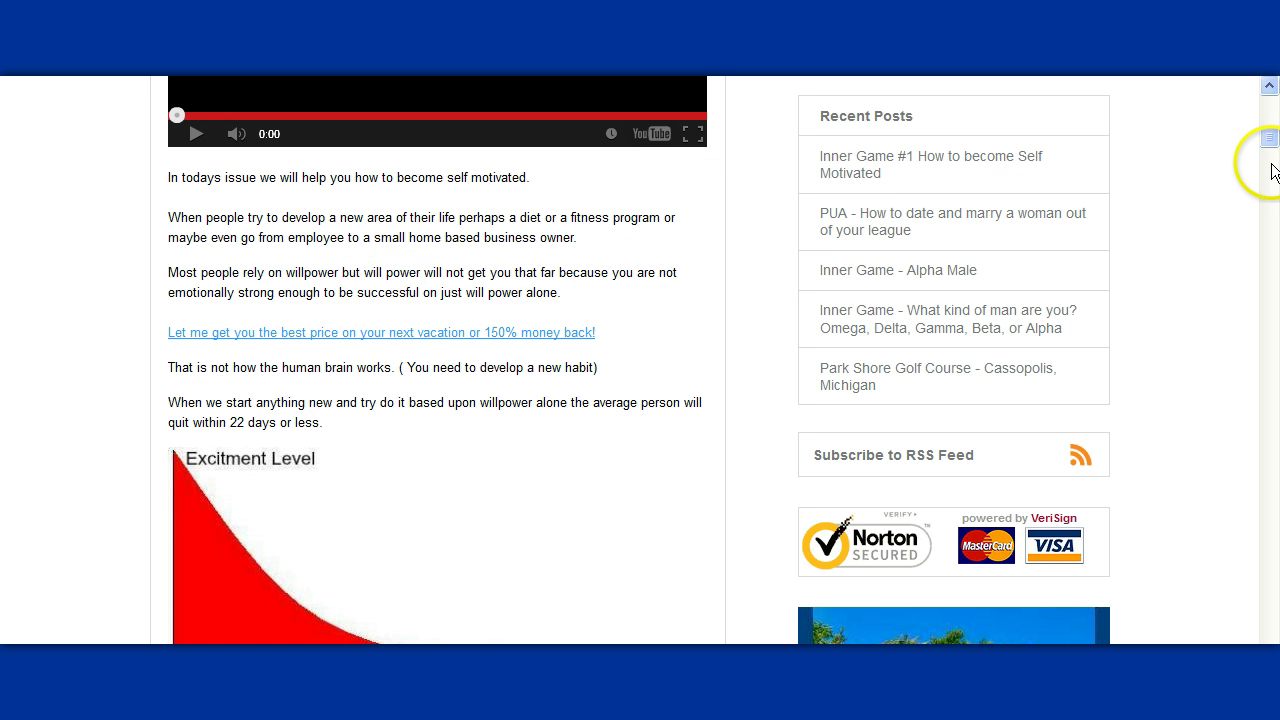
pyautogui.moveTo(1270, 135); pyautogui.dragTo(1272, 148)
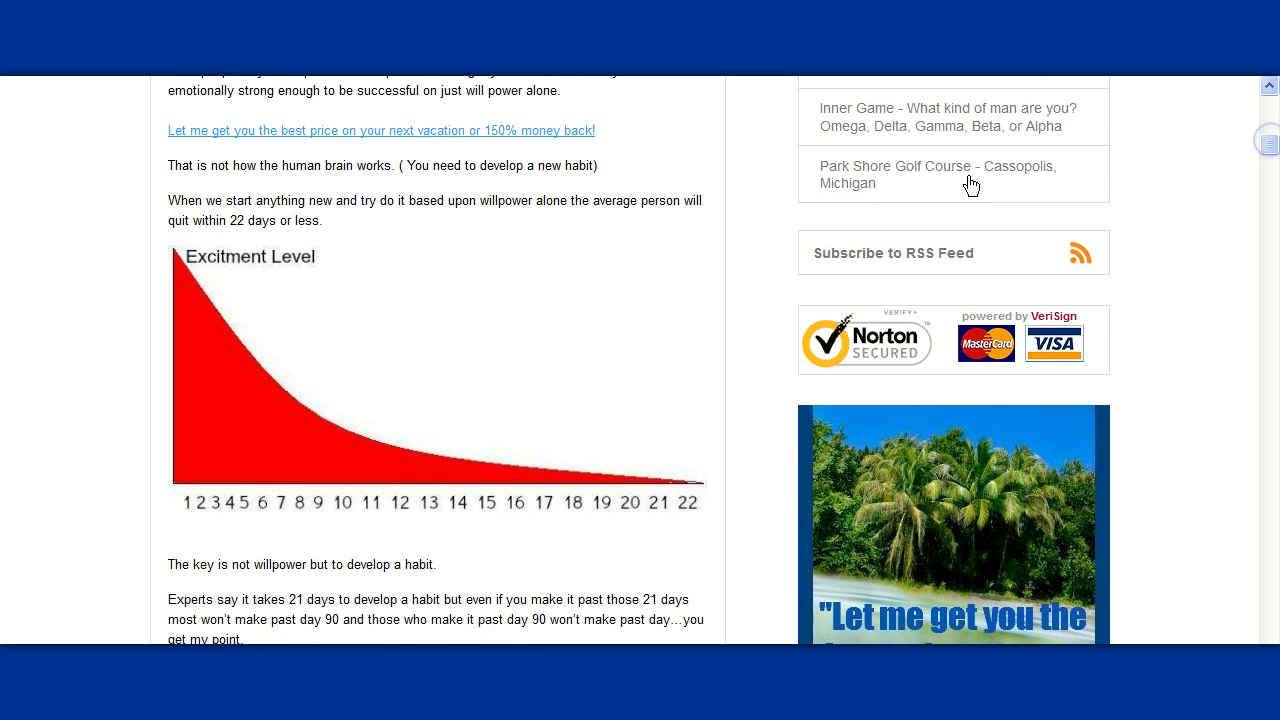
pyautogui.rightClick(333, 343)
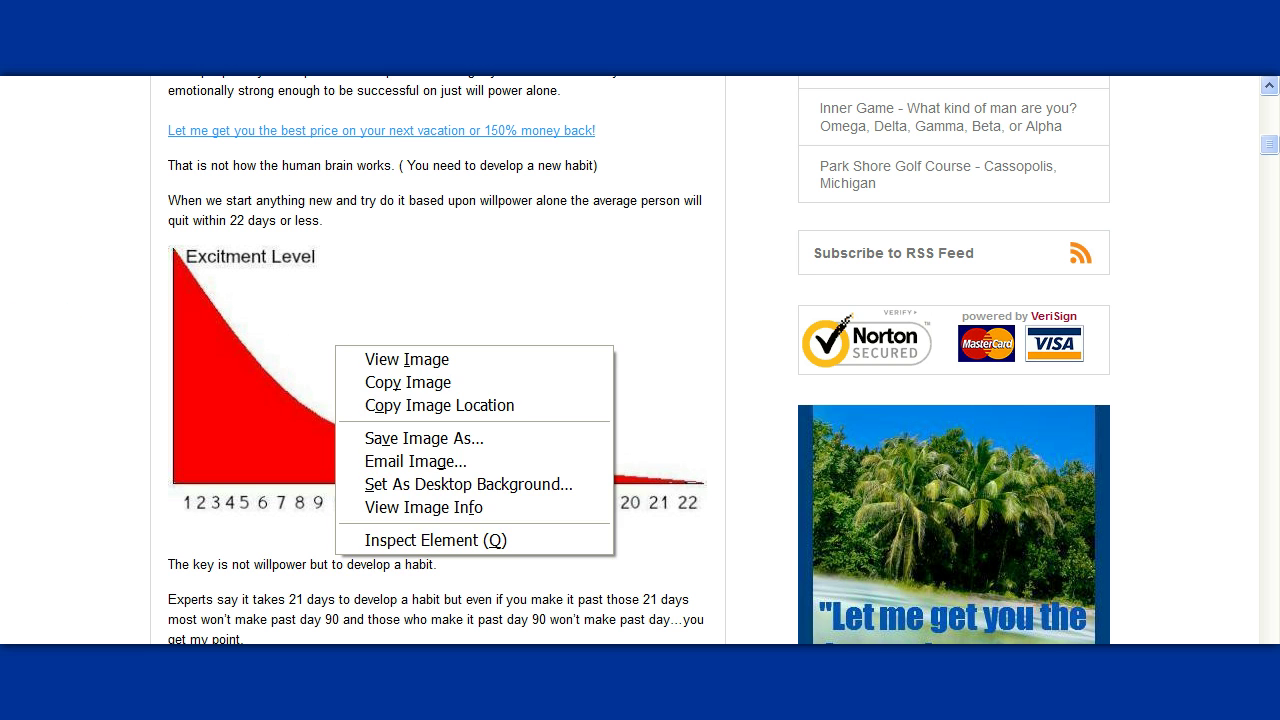
pyautogui.click(91, 338)
pyautogui.rightClick(248, 337)
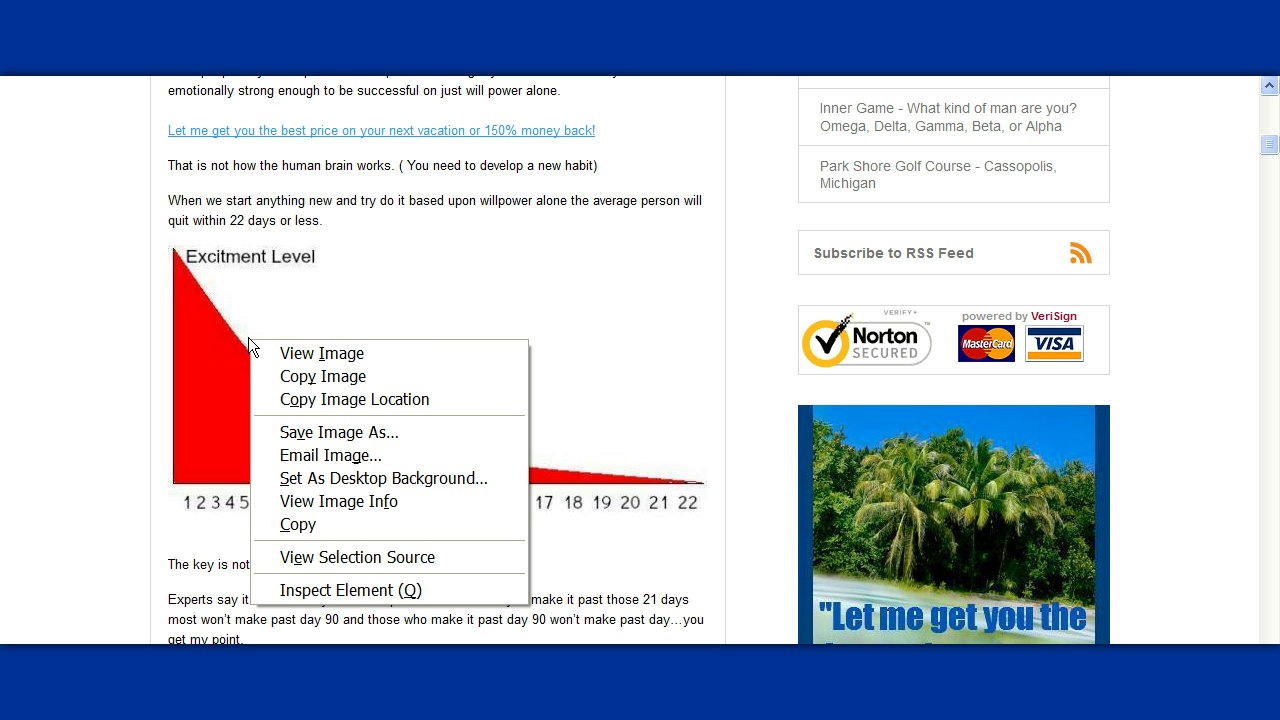
pyautogui.click(39, 368)
pyautogui.click(235, 334)
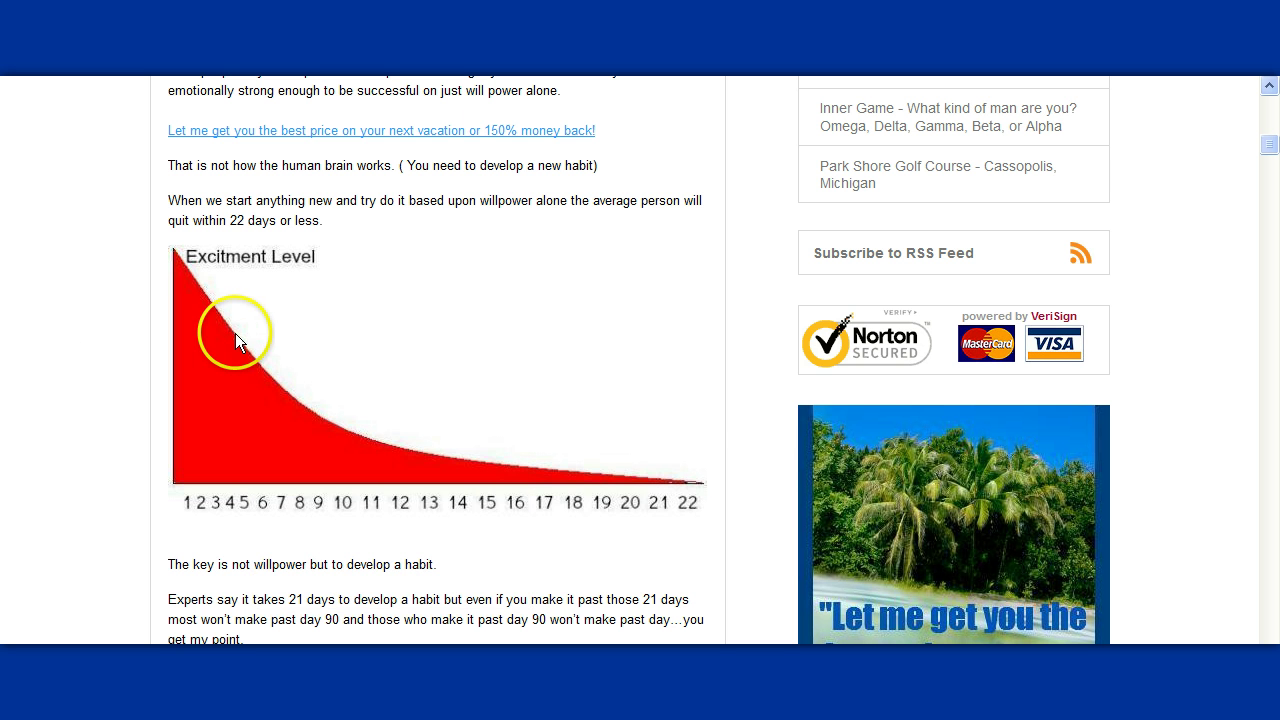
pyautogui.rightClick(235, 334)
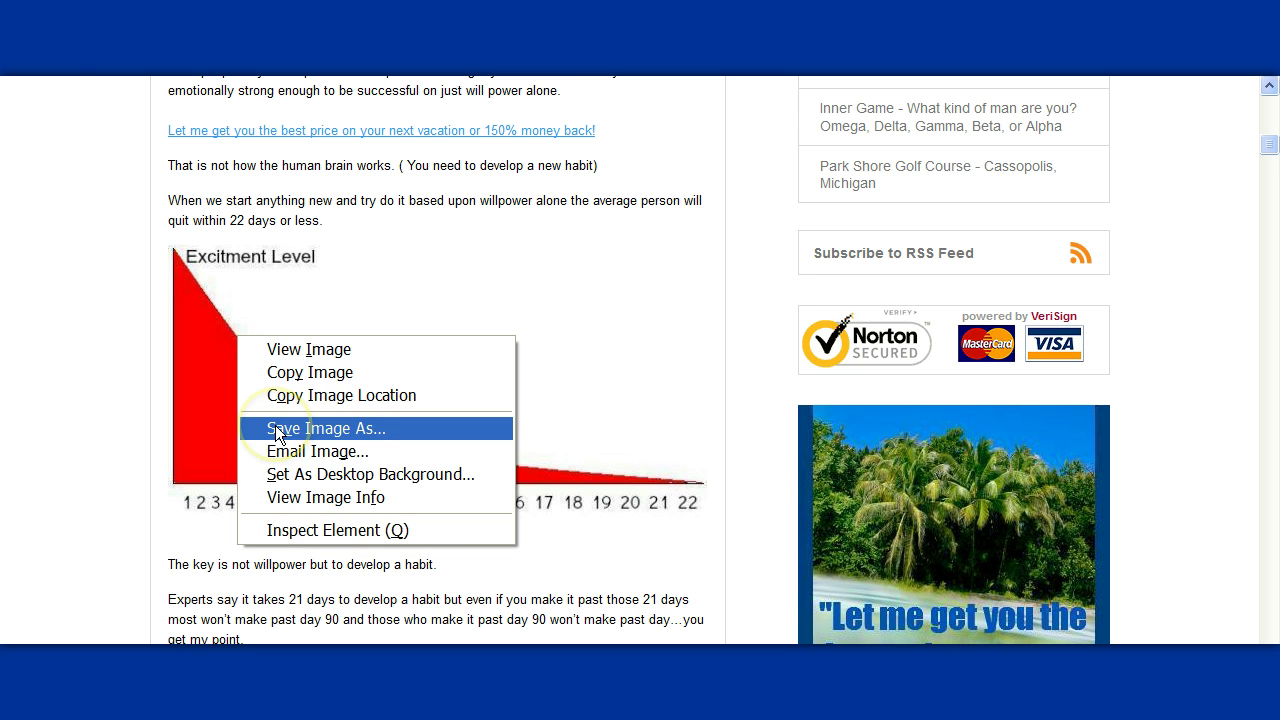
pyautogui.click(277, 430)
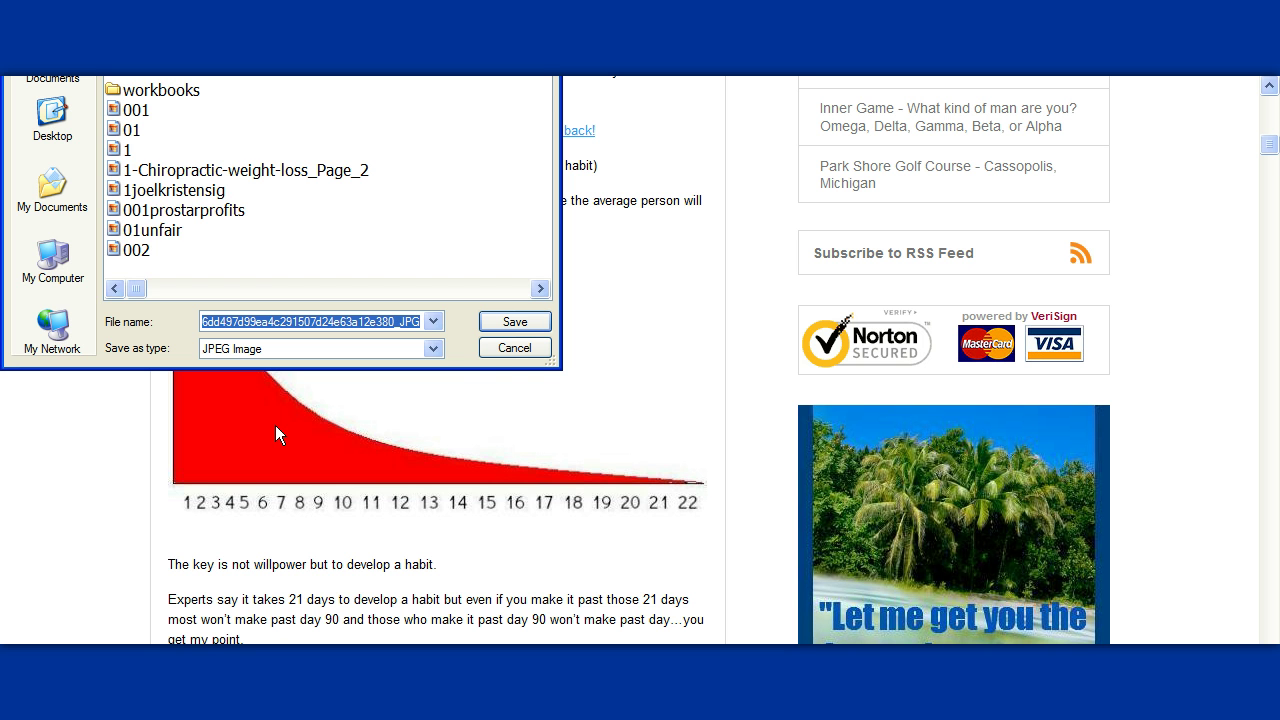
pyautogui.click(523, 346)
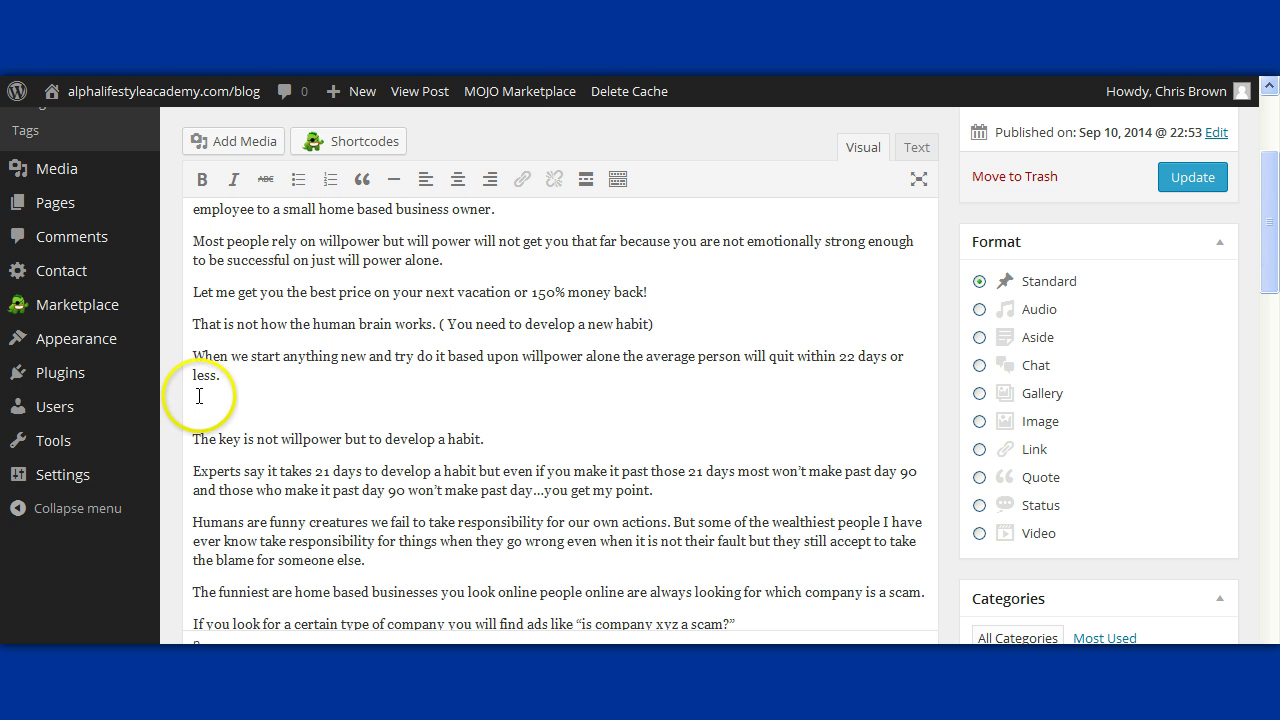
# Step: Begin adding a media file to the post by upload and browse to the ProStar folder in My Documents
pyautogui.click(244, 143)
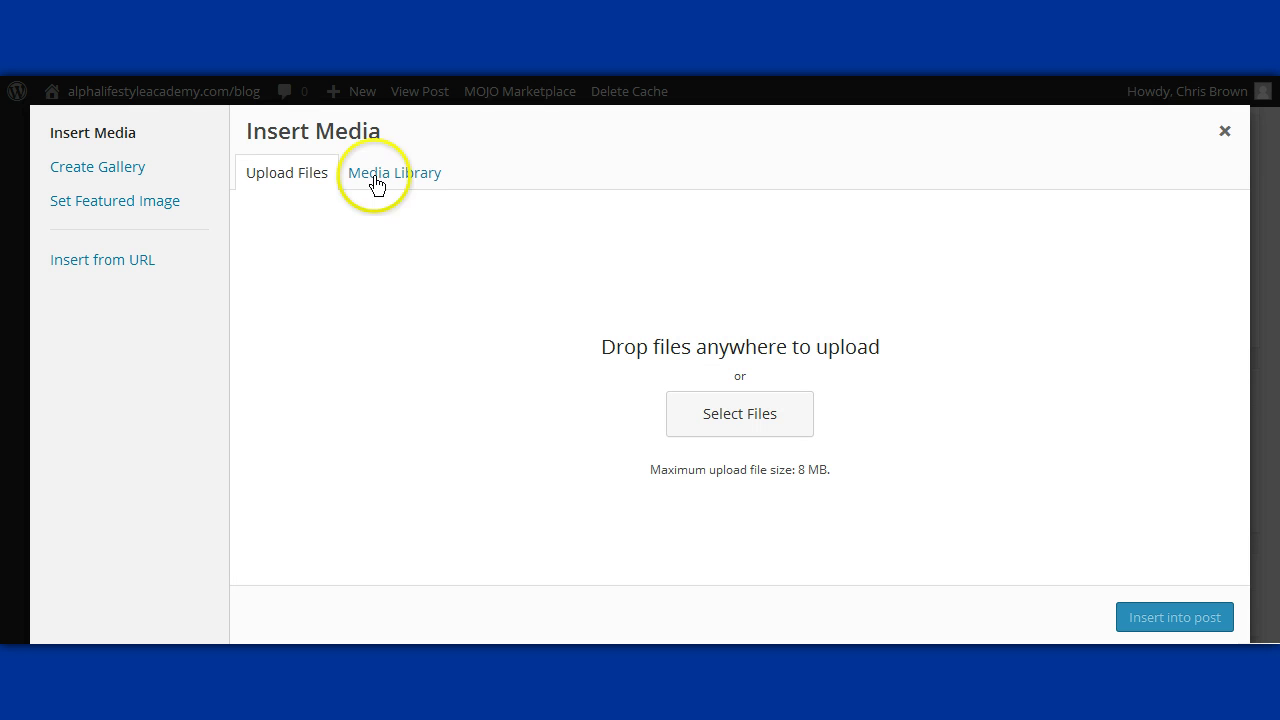
pyautogui.click(738, 420)
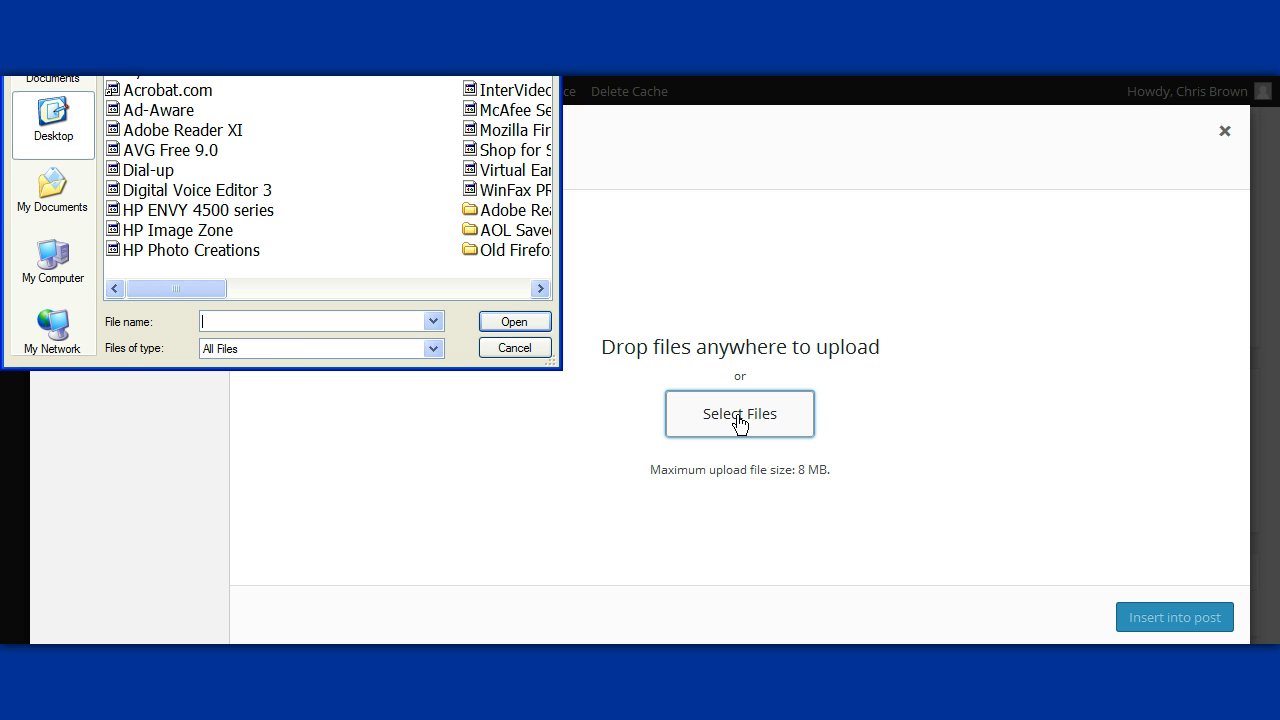
pyautogui.click(63, 186)
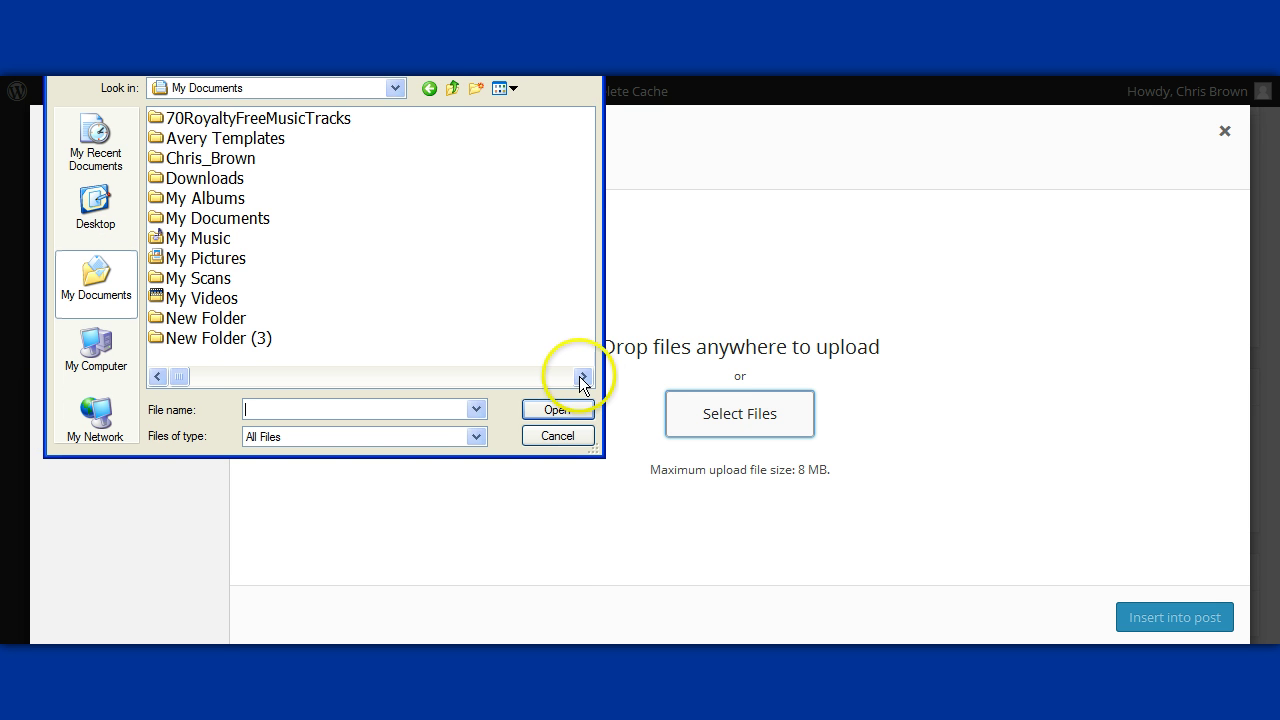
pyautogui.click(583, 377)
pyautogui.click(157, 377)
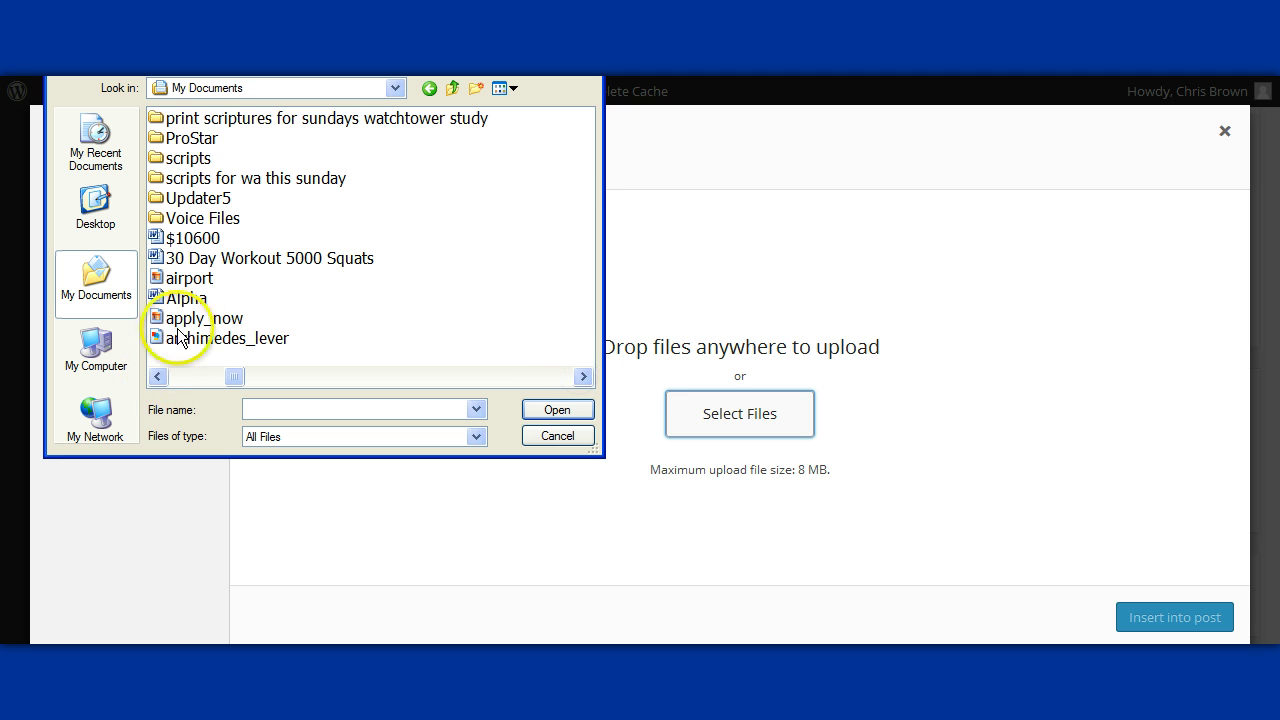
pyautogui.click(209, 140)
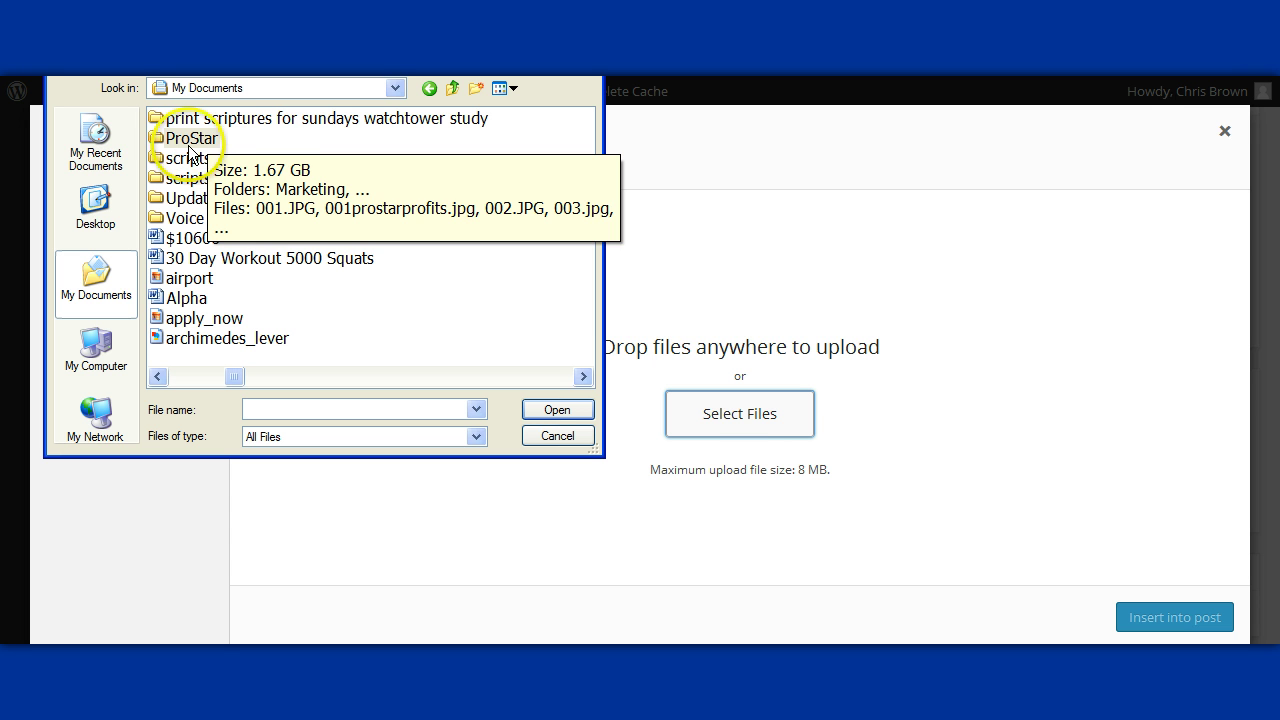
pyautogui.click(184, 140)
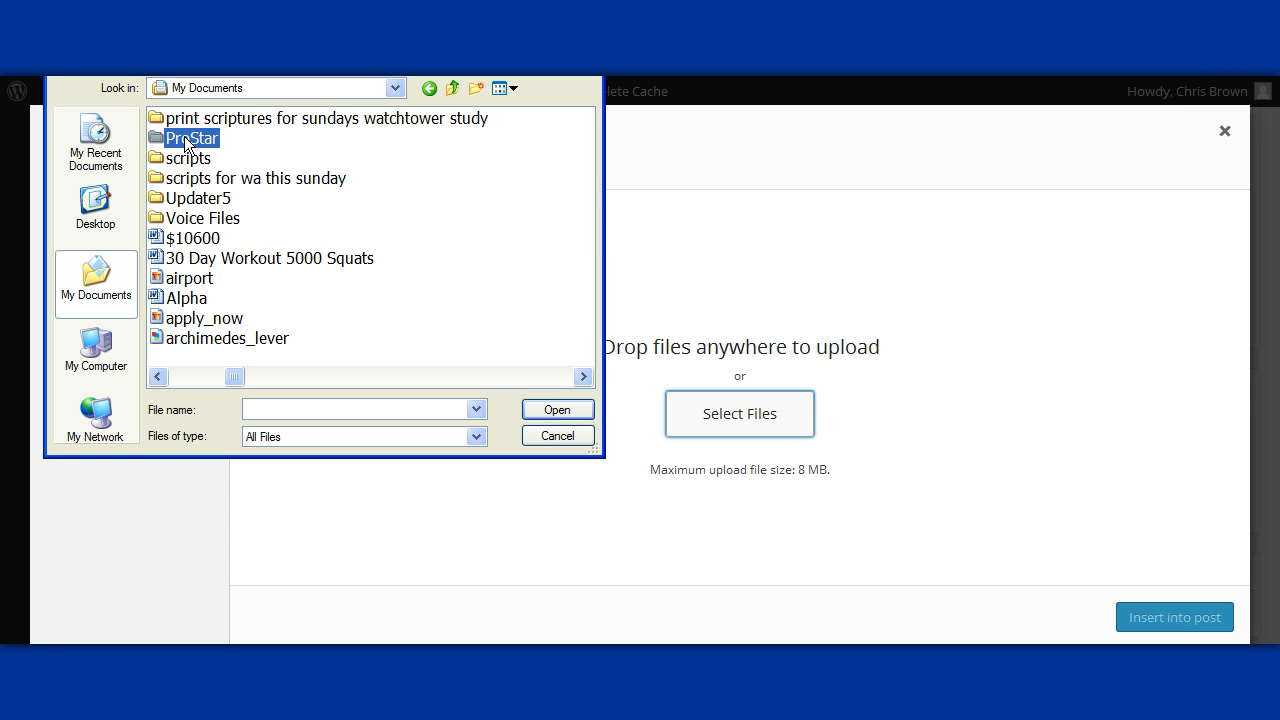
pyautogui.press('Return')
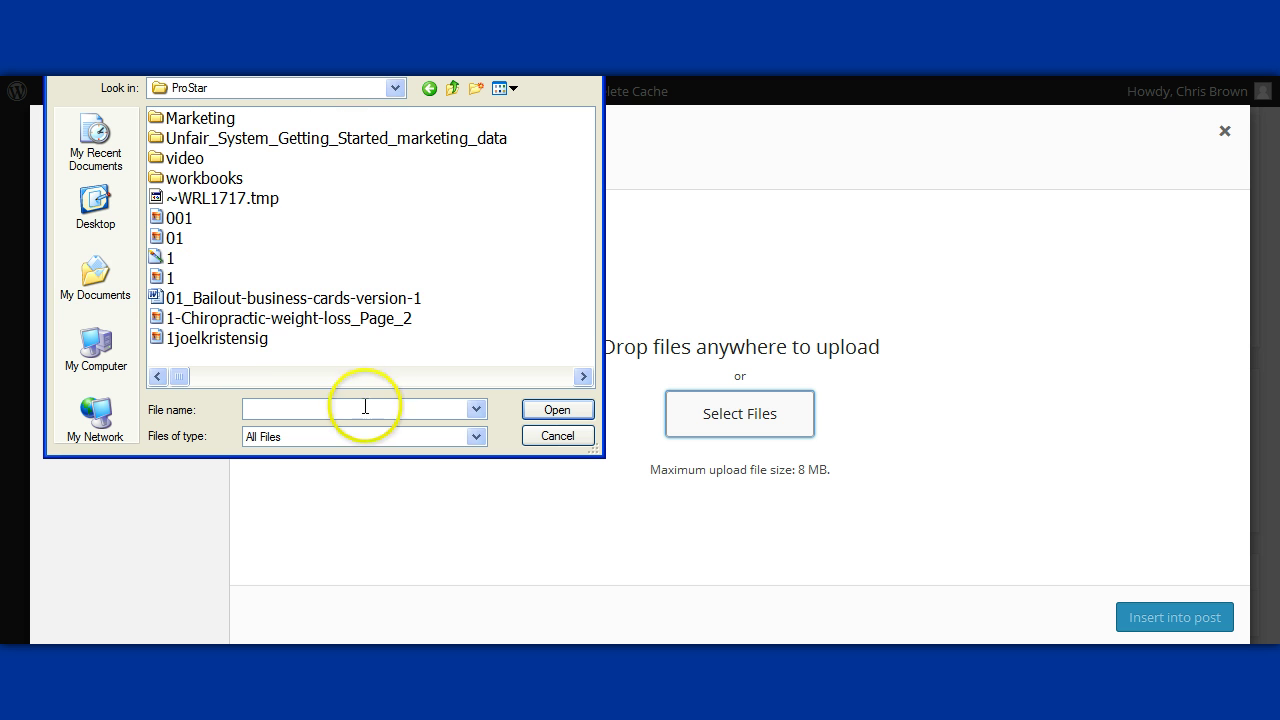
# Step: Upload the image file 22-days.JPG from the ProStar folder to the media library
pyautogui.click(364, 407)
pyautogui.write('22')
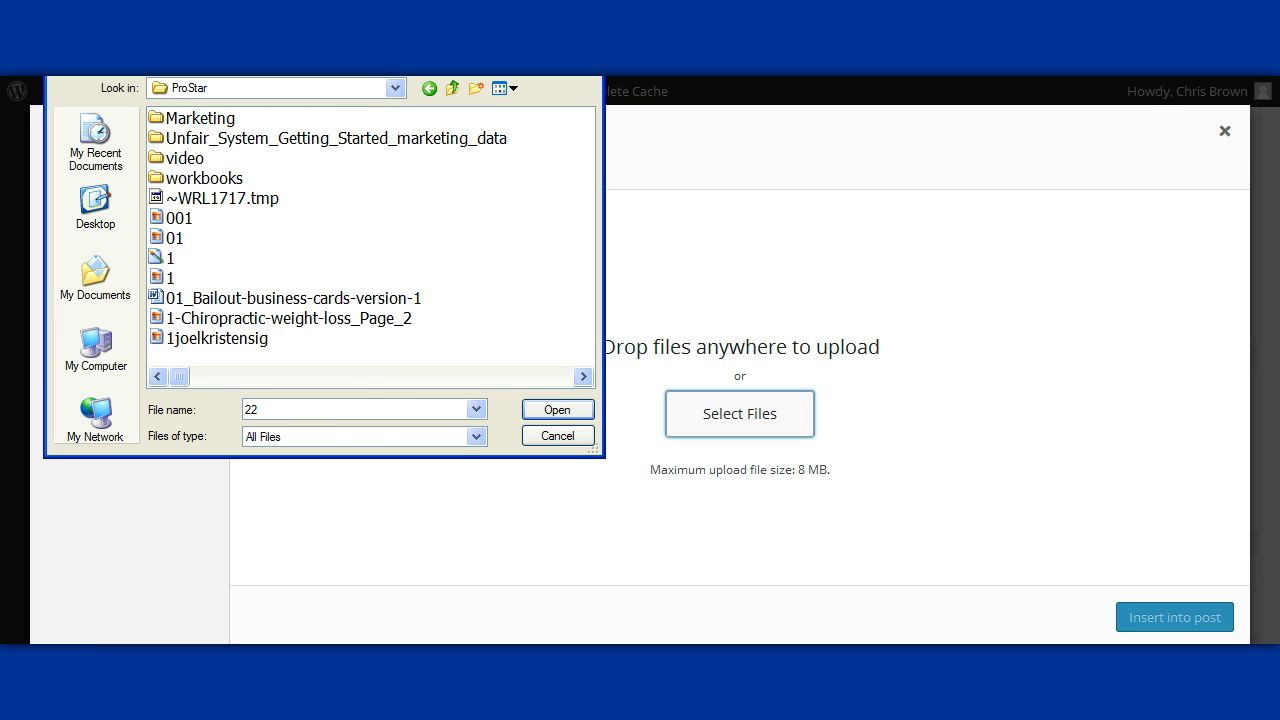
pyautogui.write('-')
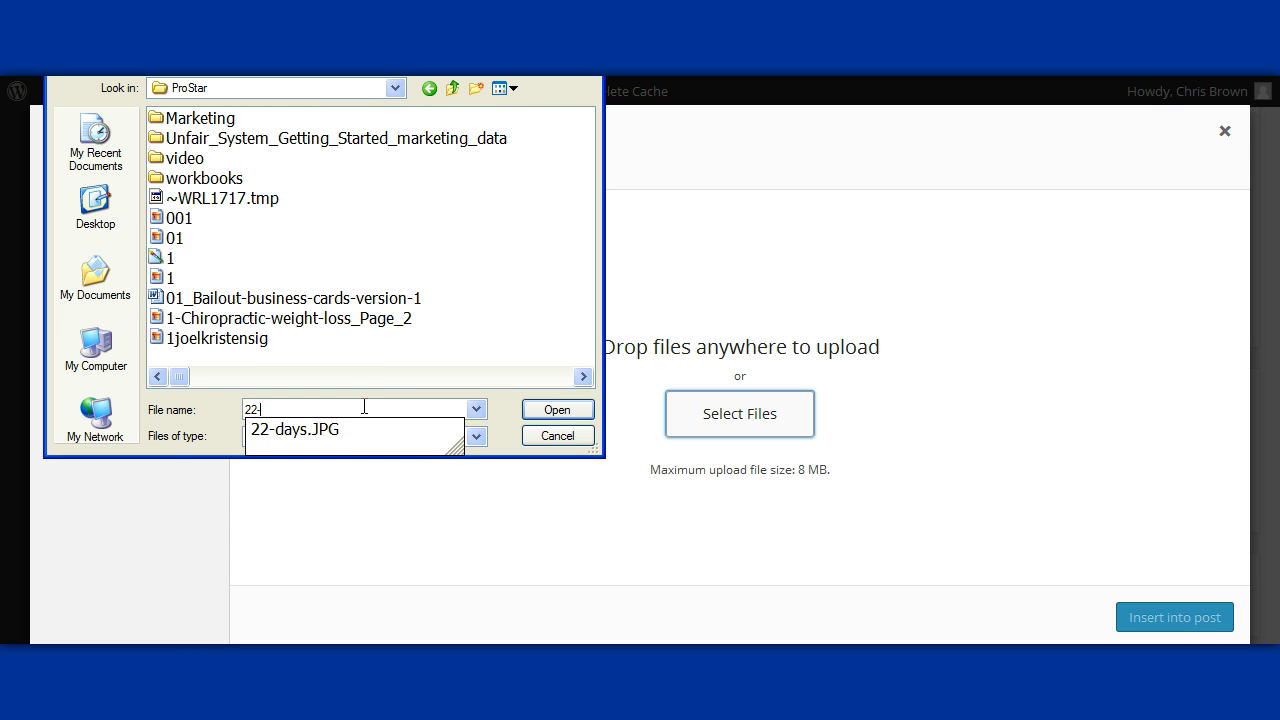
pyautogui.press('Down')
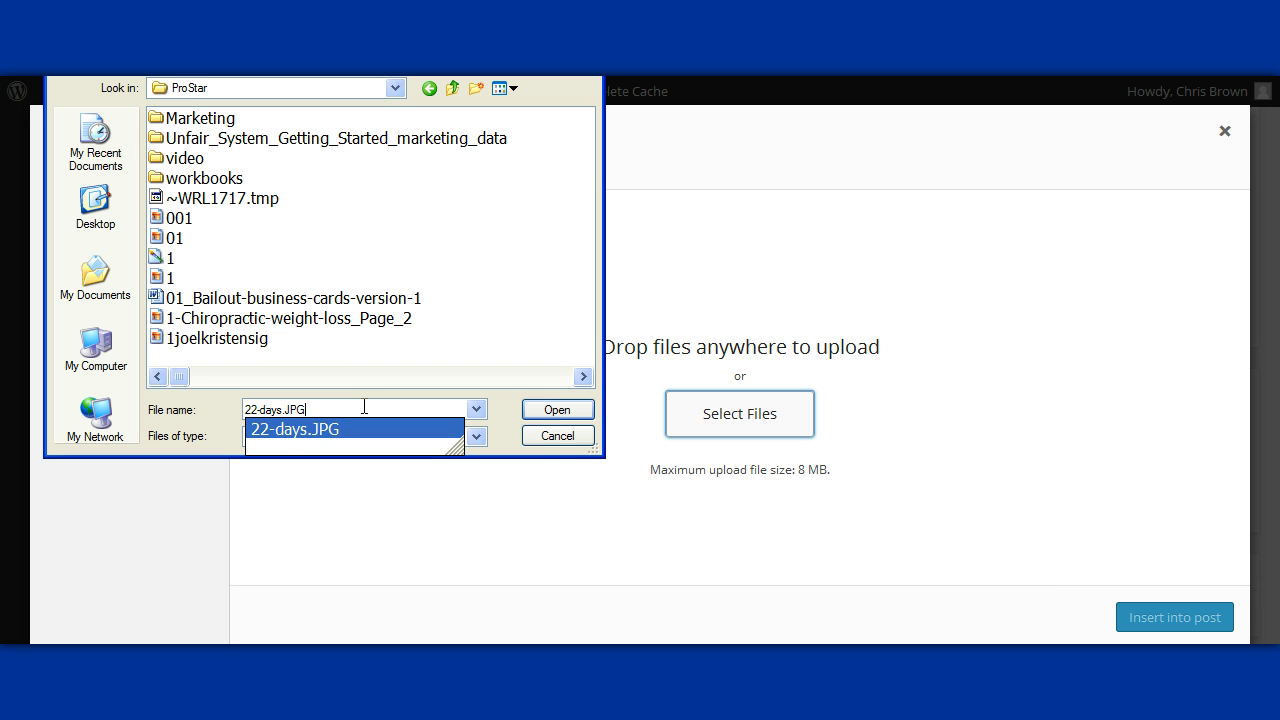
pyautogui.press('Return')
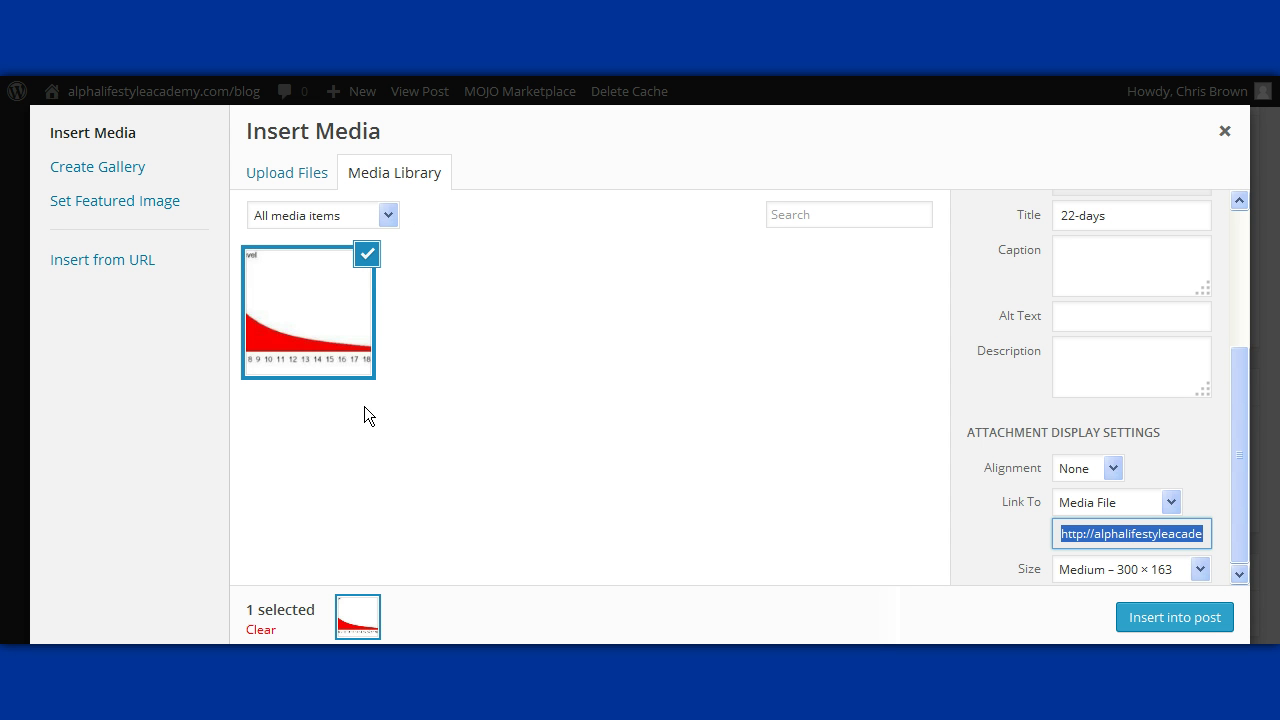
# Step: Give the 22-days image the alt text "How to motivate yourself" and insert it into the post
pyautogui.click(1083, 316)
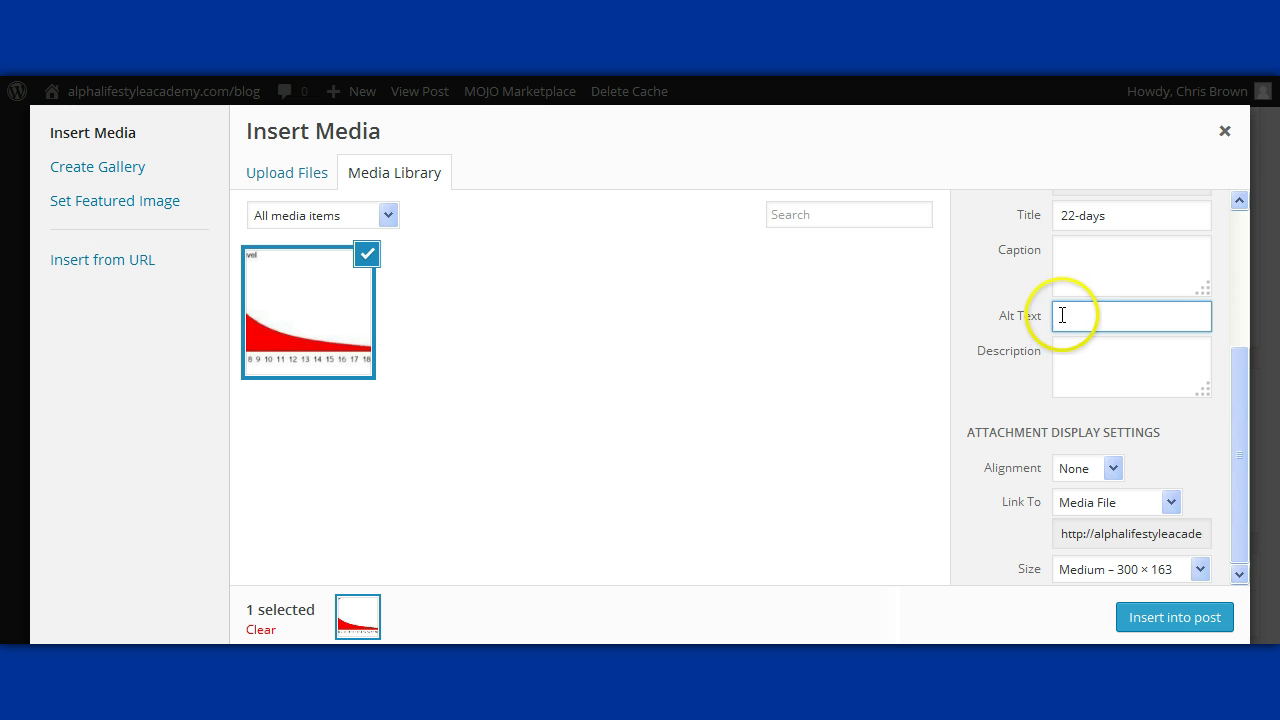
pyautogui.write('H')
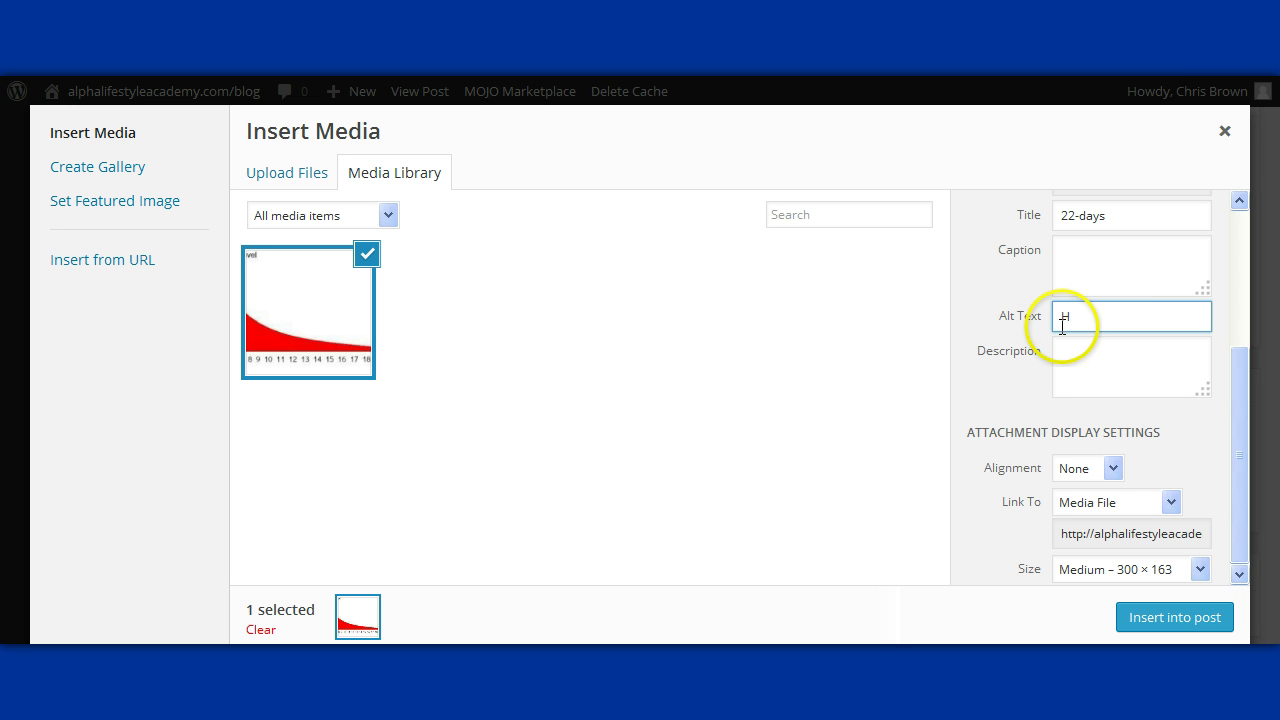
pyautogui.write('ow to')
pyautogui.press('BackSpace')
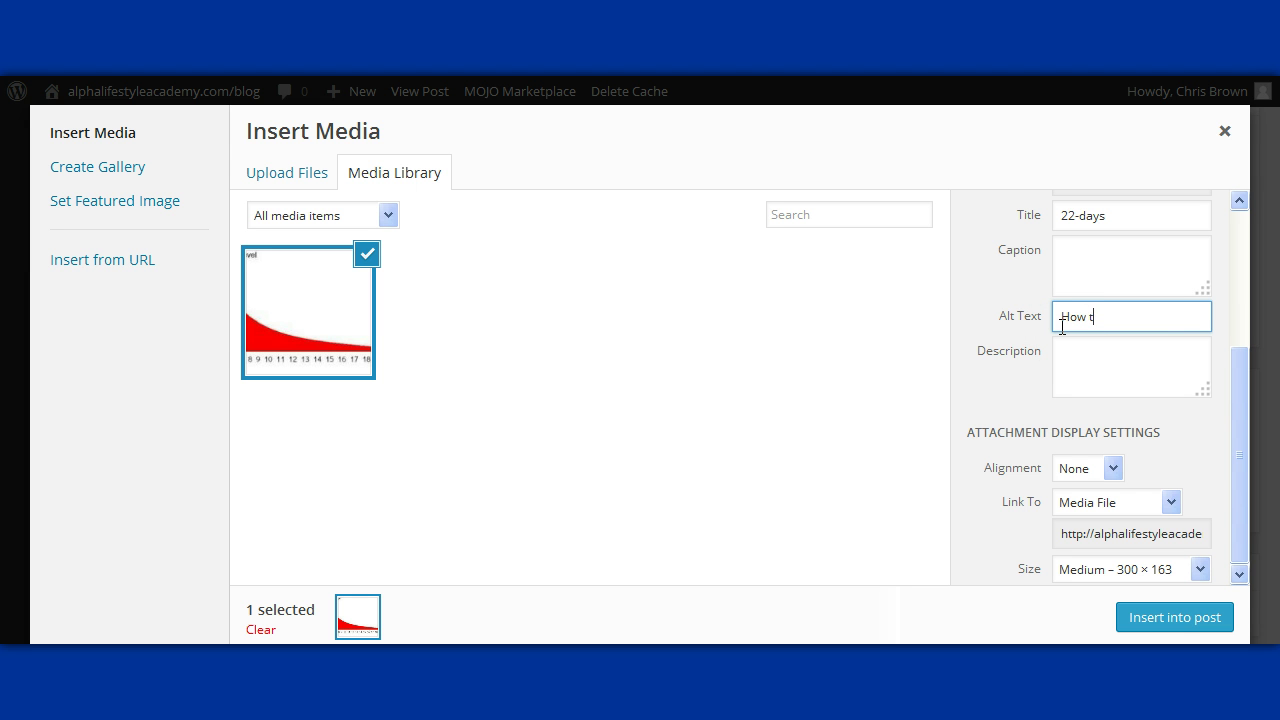
pyautogui.write('o motivate yourself')
pyautogui.click(1162, 626)
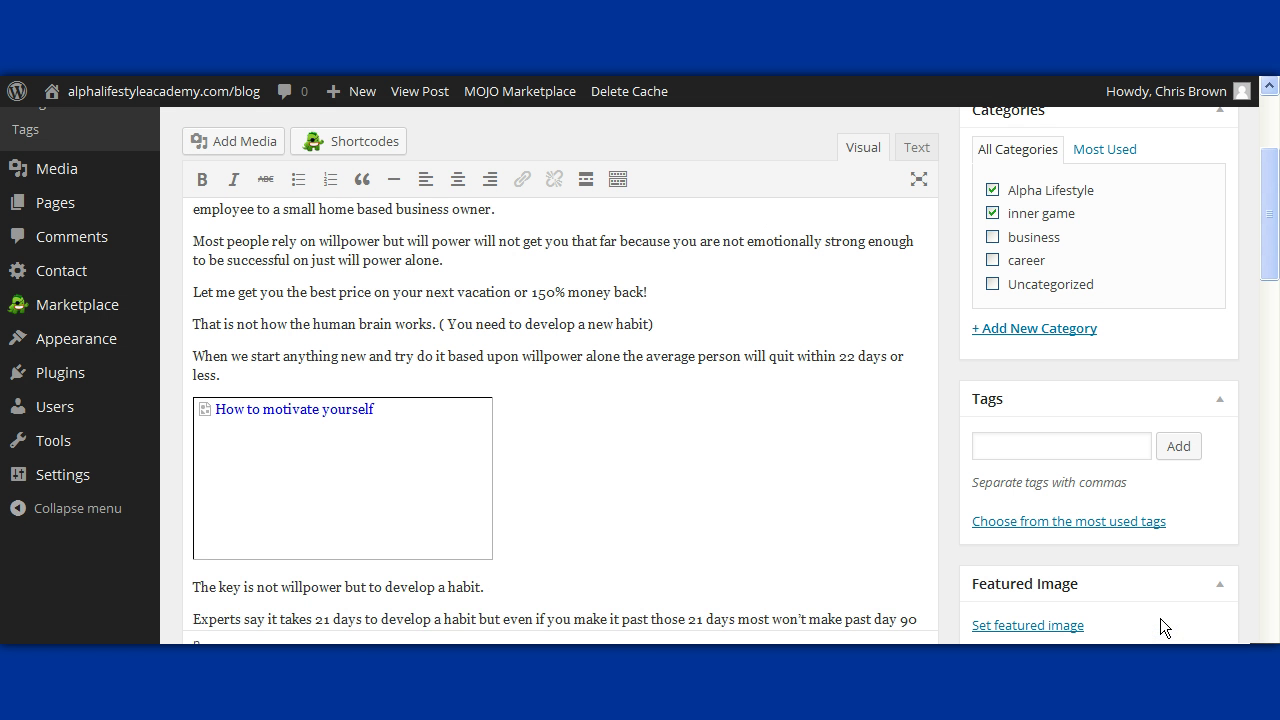
# Step: Try resizing the inserted chart image freehand in the post, enlarging it and shrinking it back
pyautogui.click(442, 463)
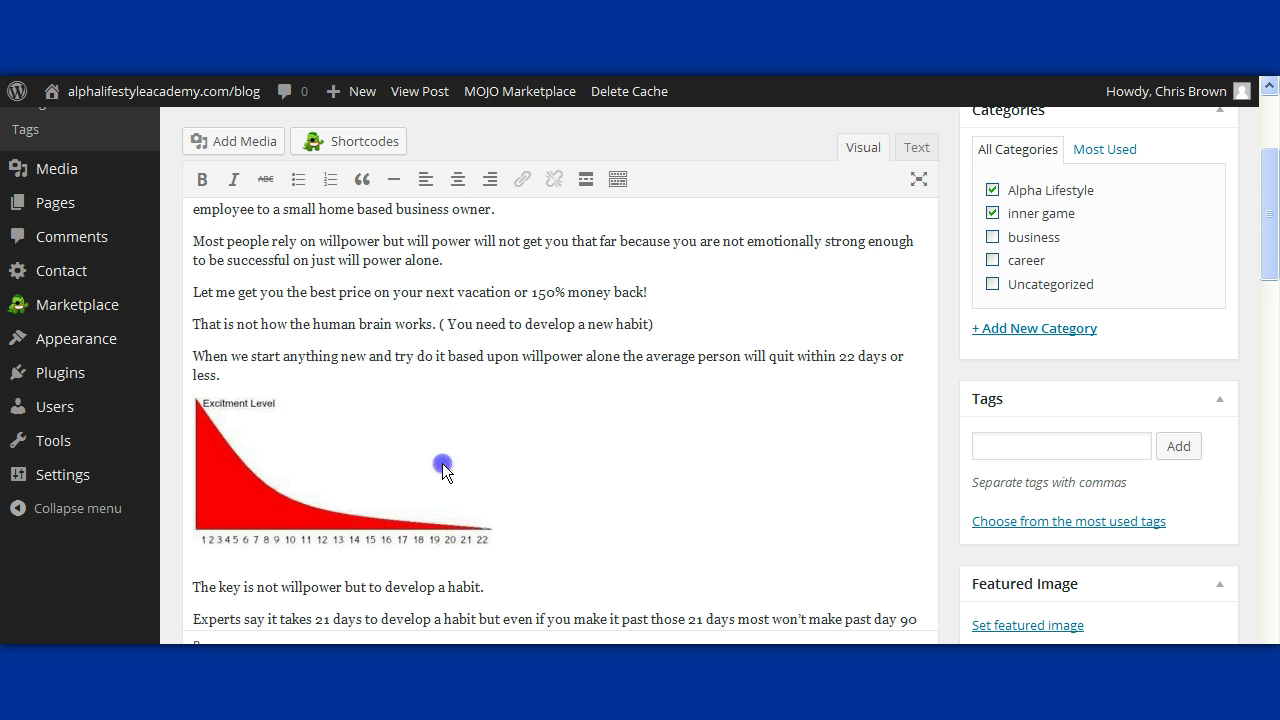
pyautogui.moveTo(493, 560); pyautogui.dragTo(836, 620)
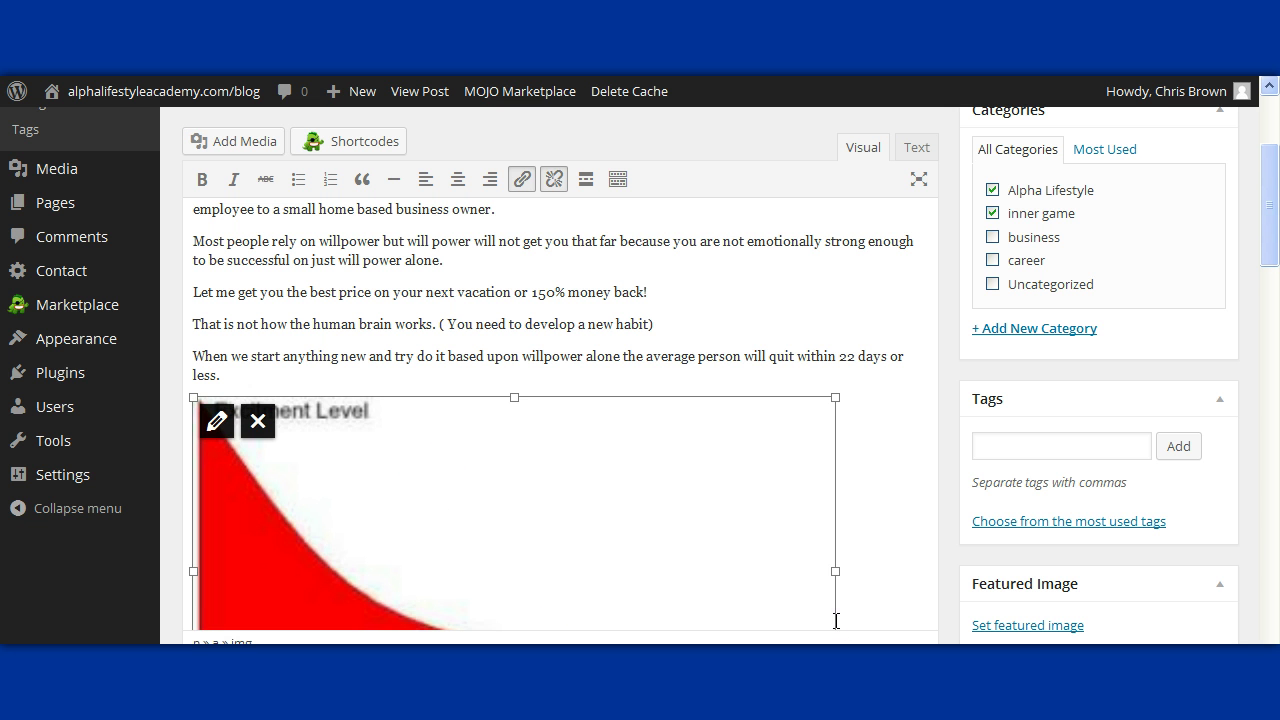
pyautogui.moveTo(1270, 212); pyautogui.dragTo(1269, 280)
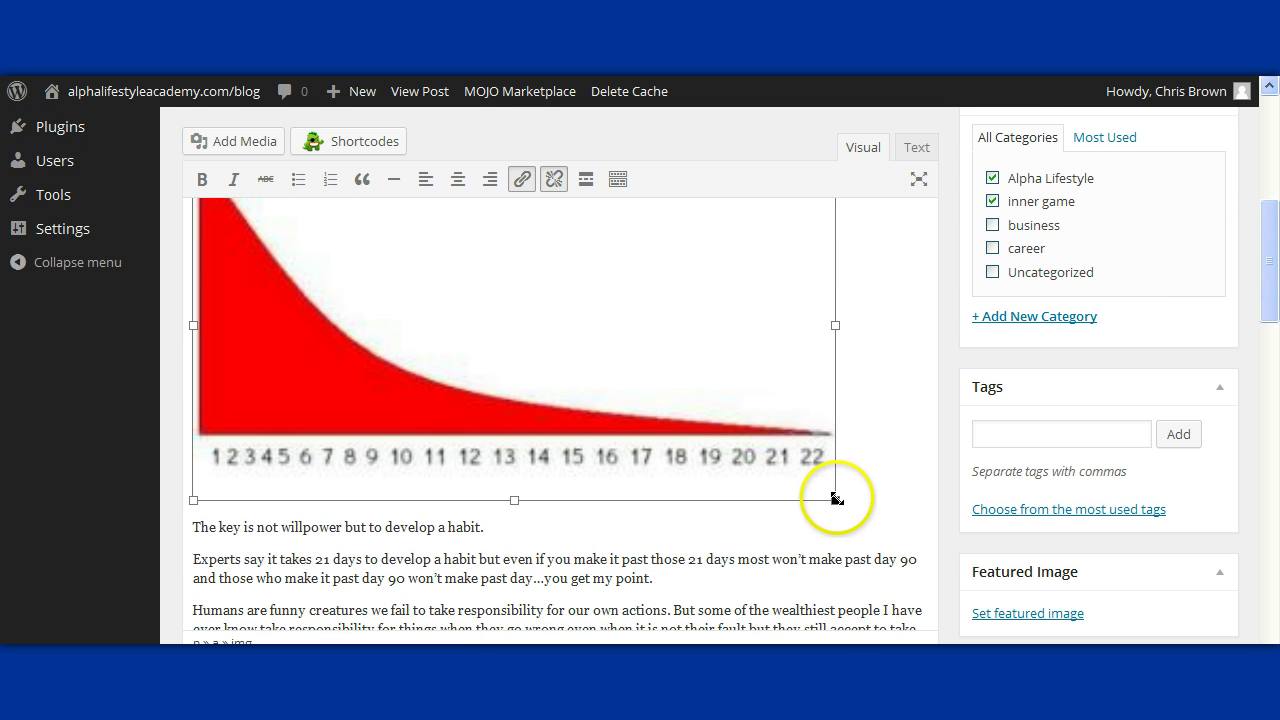
pyautogui.moveTo(836, 498); pyautogui.dragTo(621, 301)
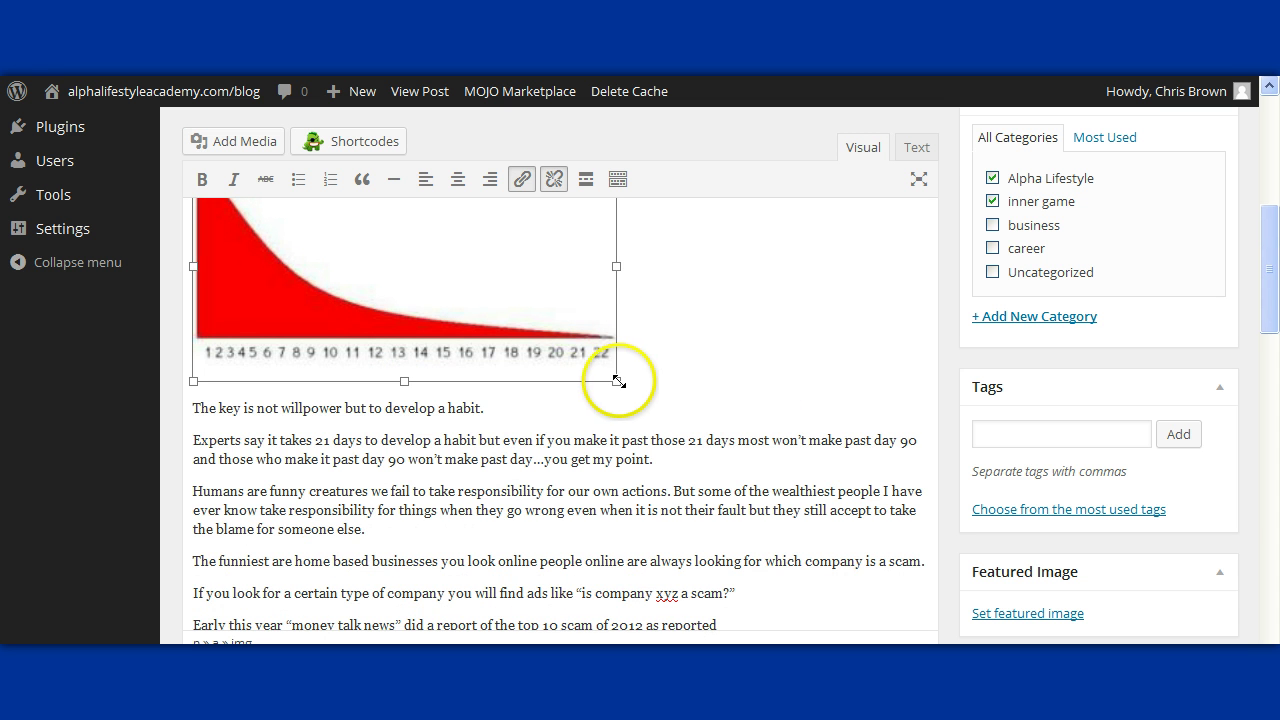
pyautogui.moveTo(618, 381); pyautogui.dragTo(520, 316)
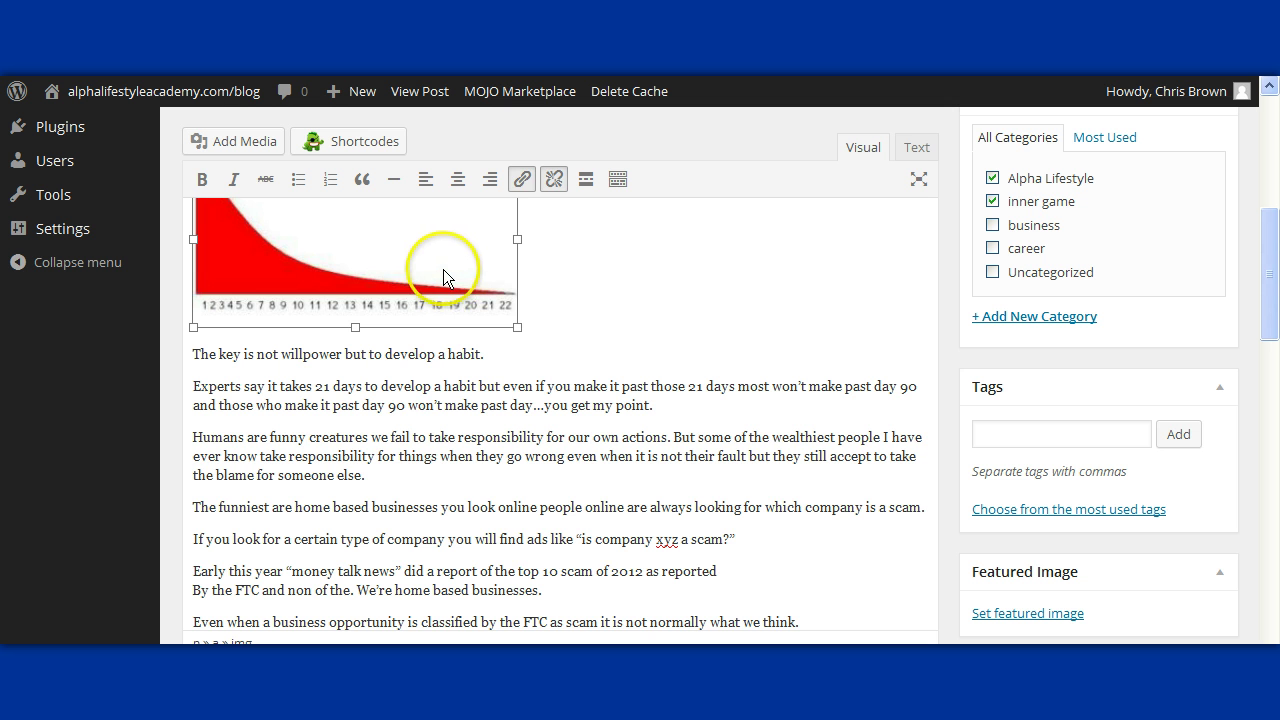
# Step: Replace the chart below the "22 days or less" paragraph with the media library's 22-days image at Full Size – 539 × 294
pyautogui.scroll(-3, 443, 269)
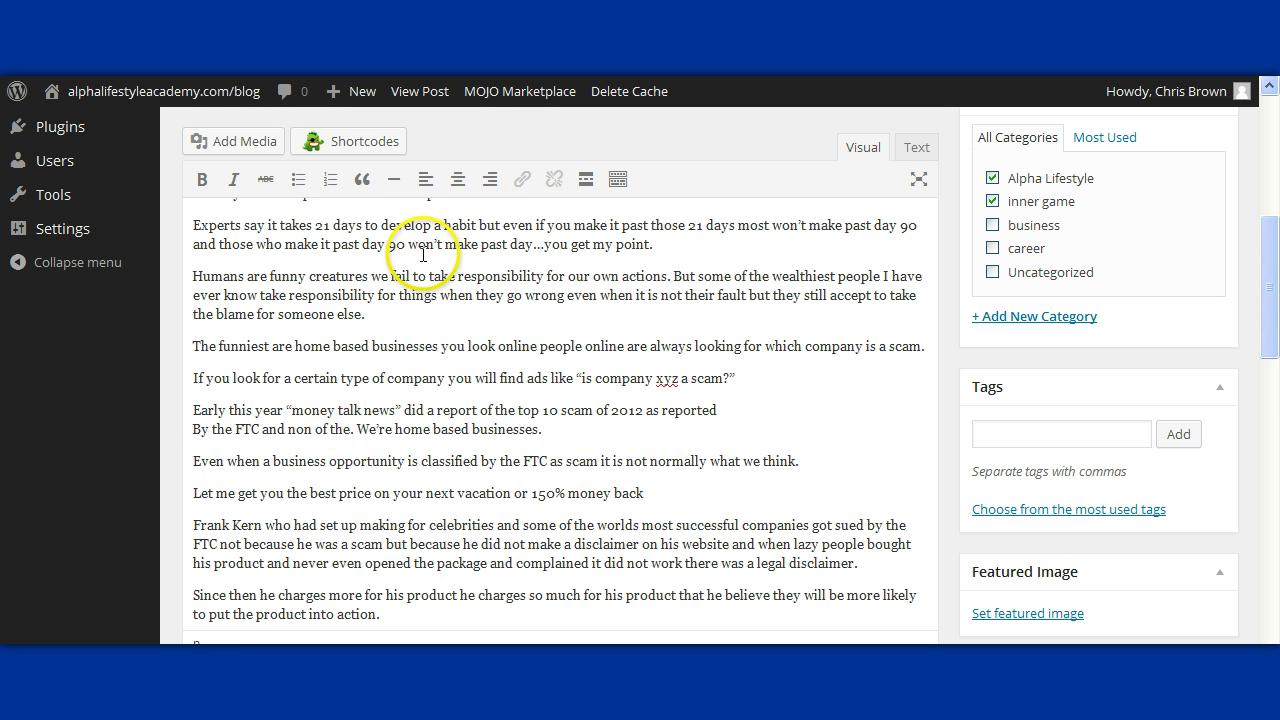
pyautogui.click(574, 234)
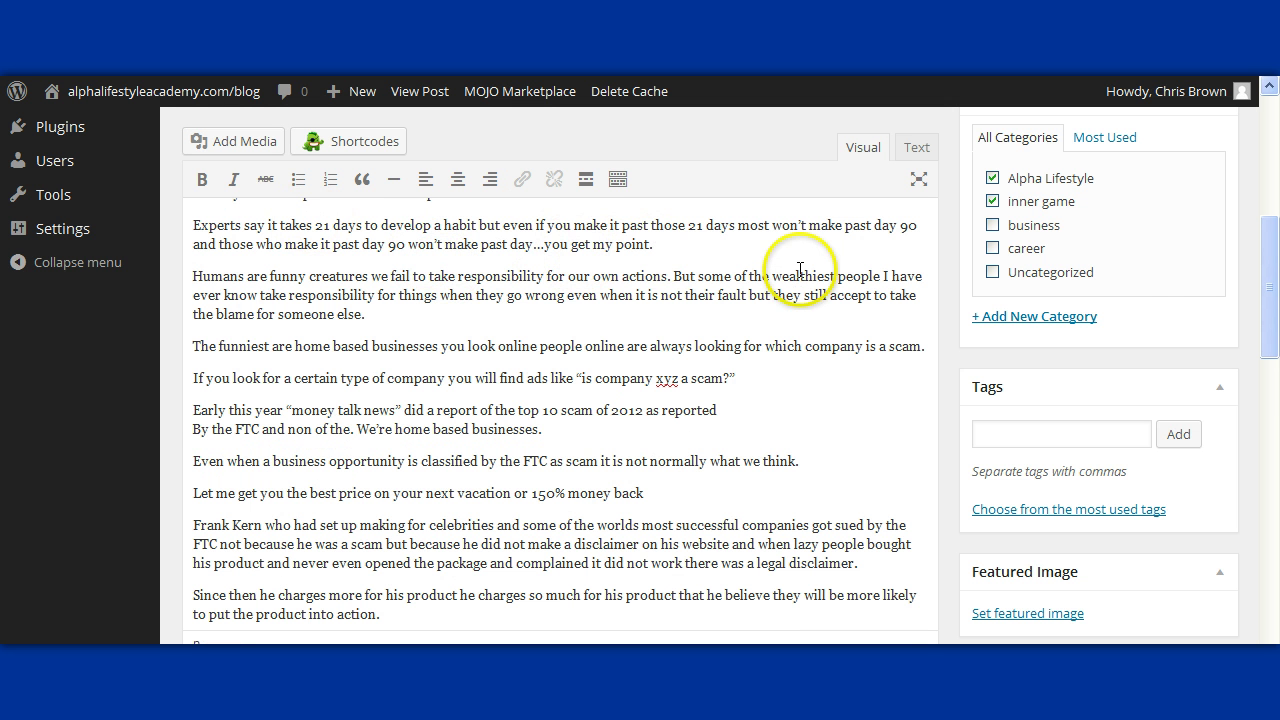
pyautogui.moveTo(1275, 287); pyautogui.dragTo(1271, 228)
pyautogui.click(739, 350)
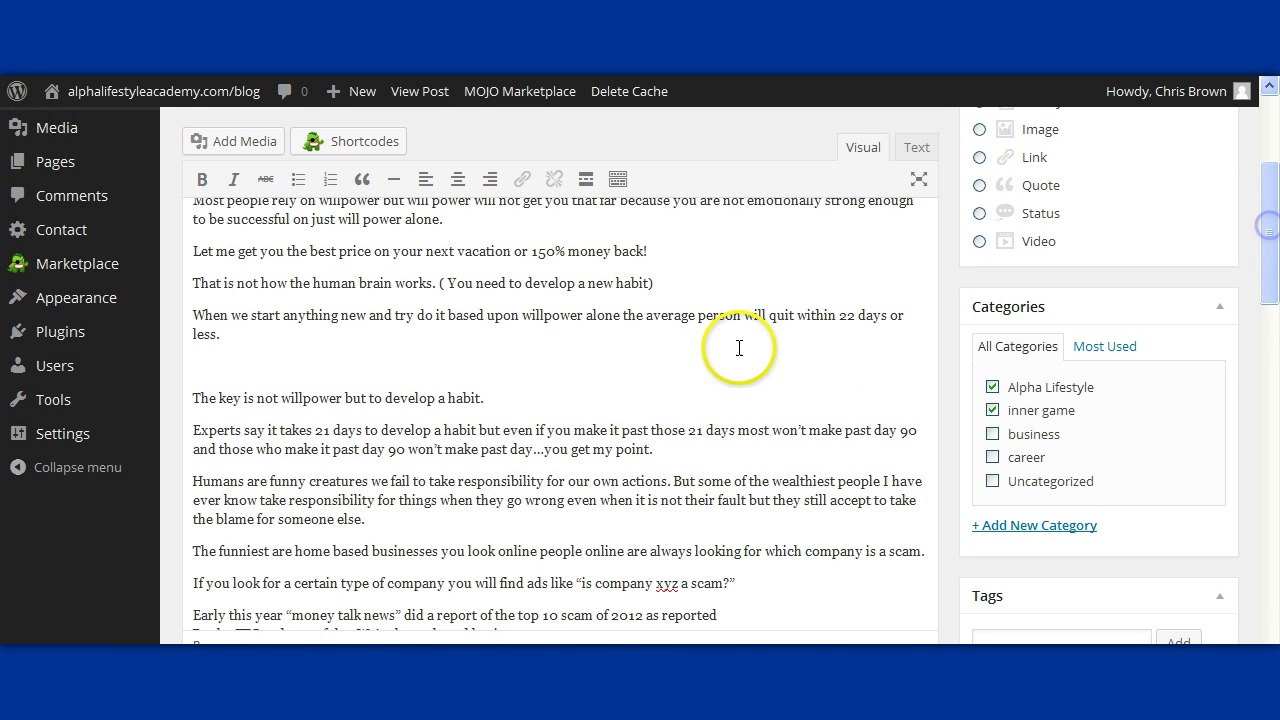
pyautogui.click(264, 148)
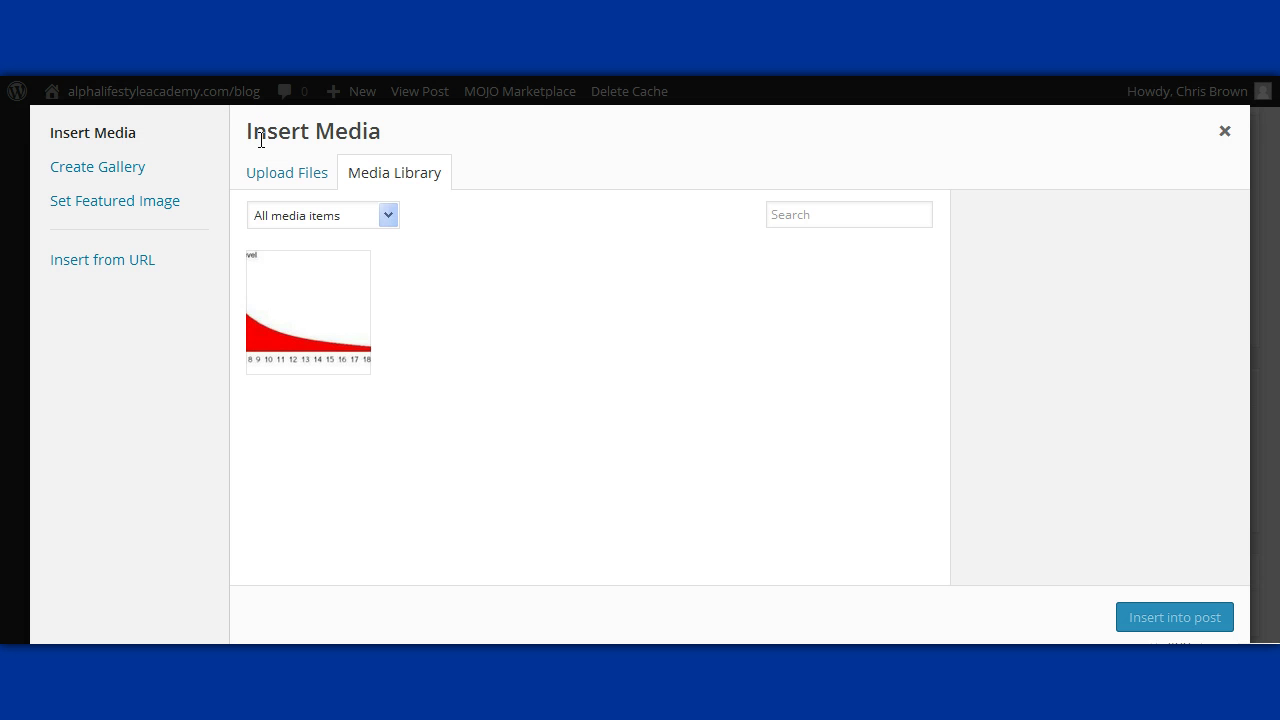
pyautogui.click(321, 329)
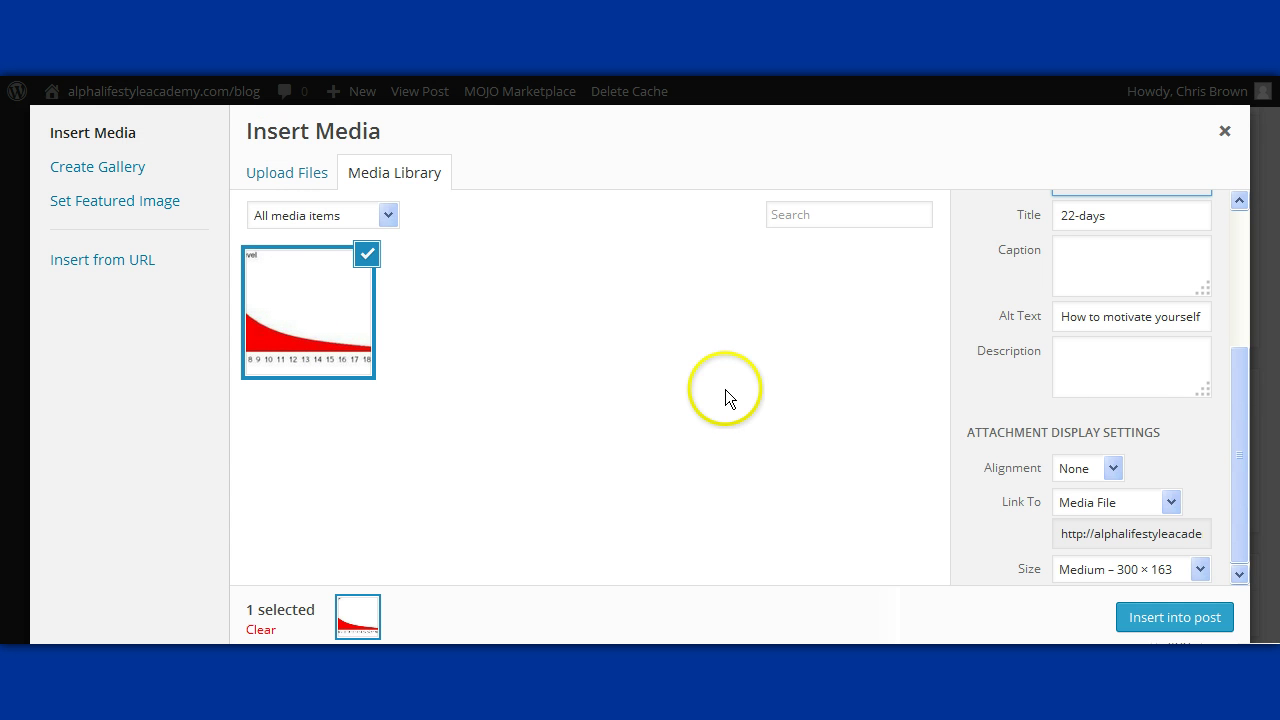
pyautogui.click(1199, 569)
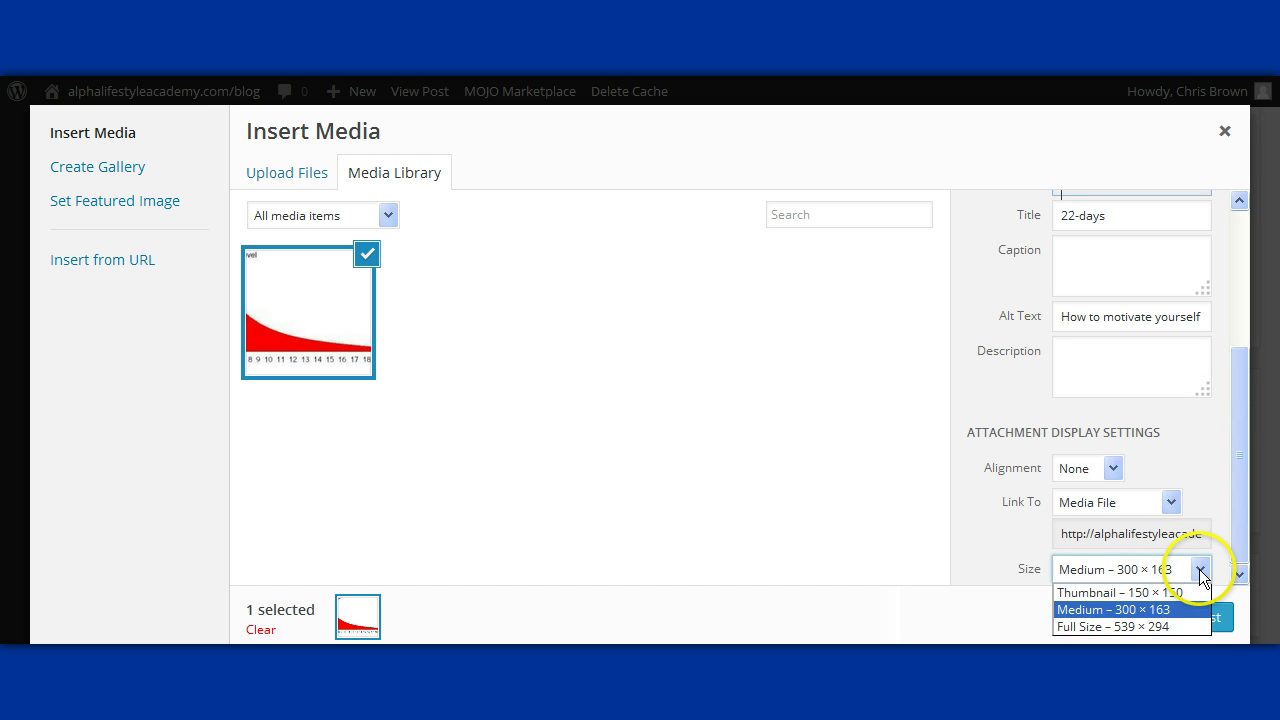
pyautogui.click(1166, 624)
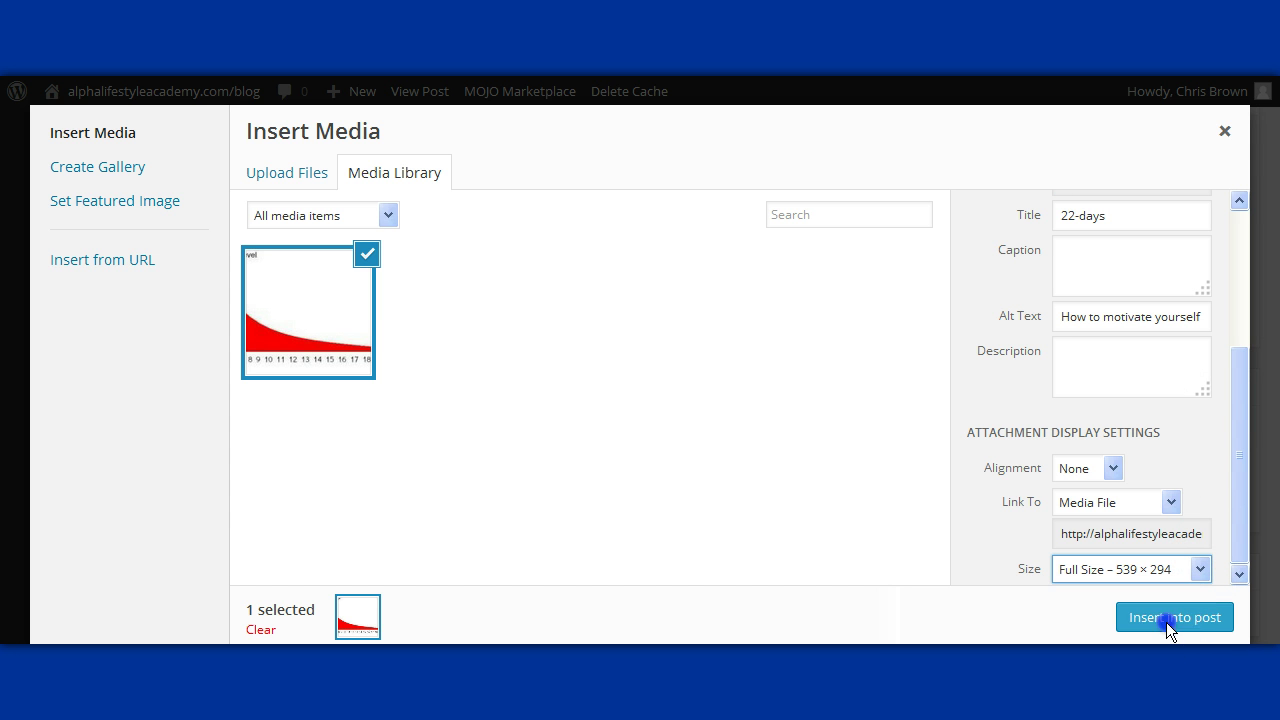
pyautogui.click(1168, 620)
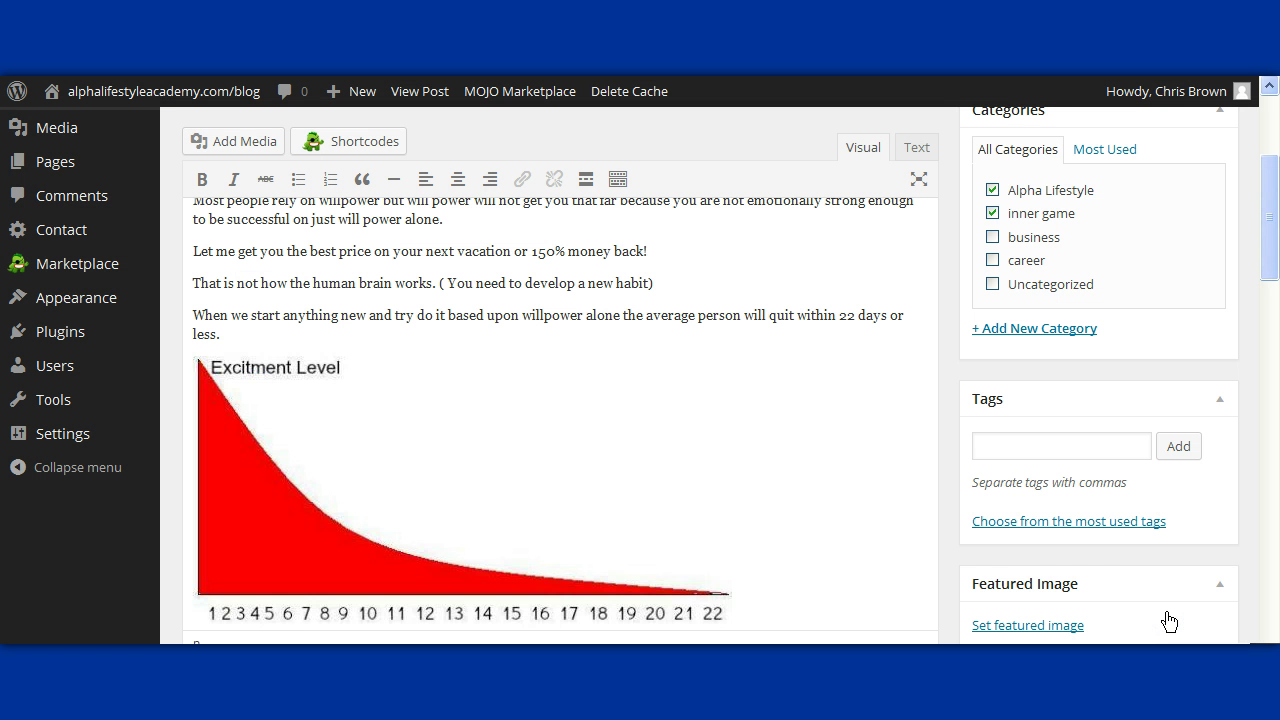
# Step: Compare the inserted chart with the published article and check where the article's next image belongs
pyautogui.click(655, 512)
pyautogui.click(835, 434)
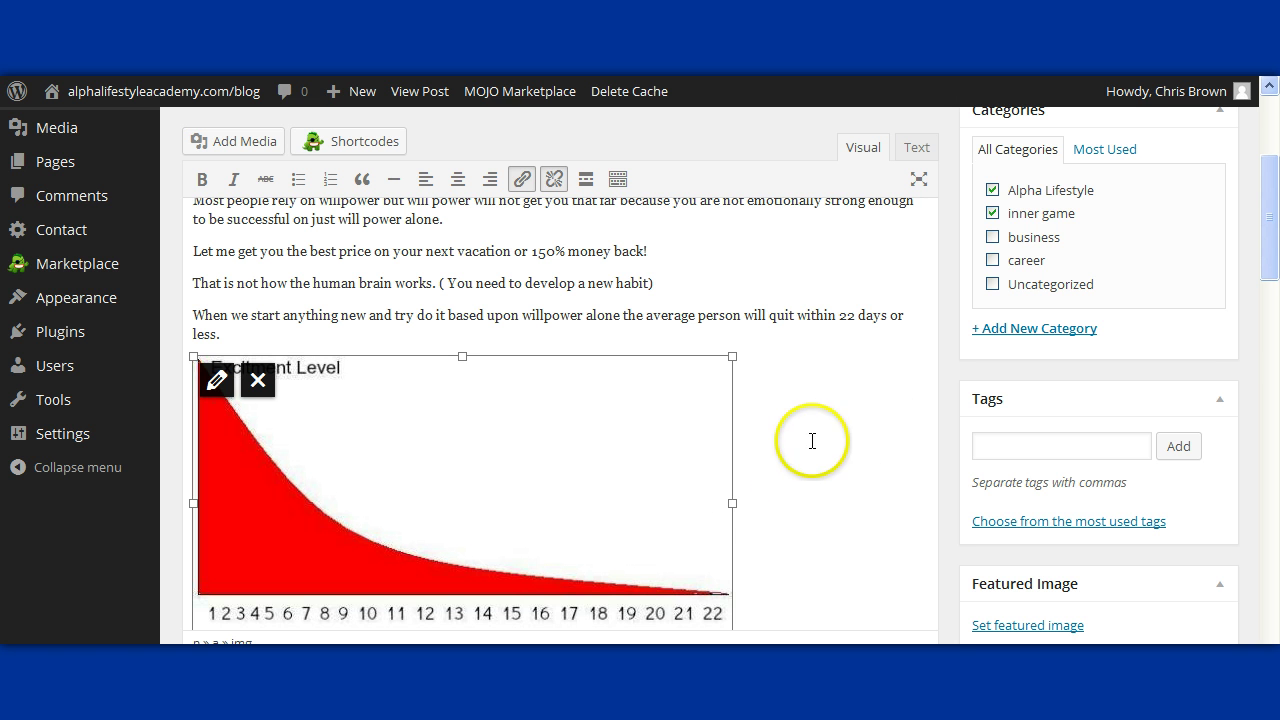
pyautogui.moveTo(1271, 262); pyautogui.dragTo(1275, 469)
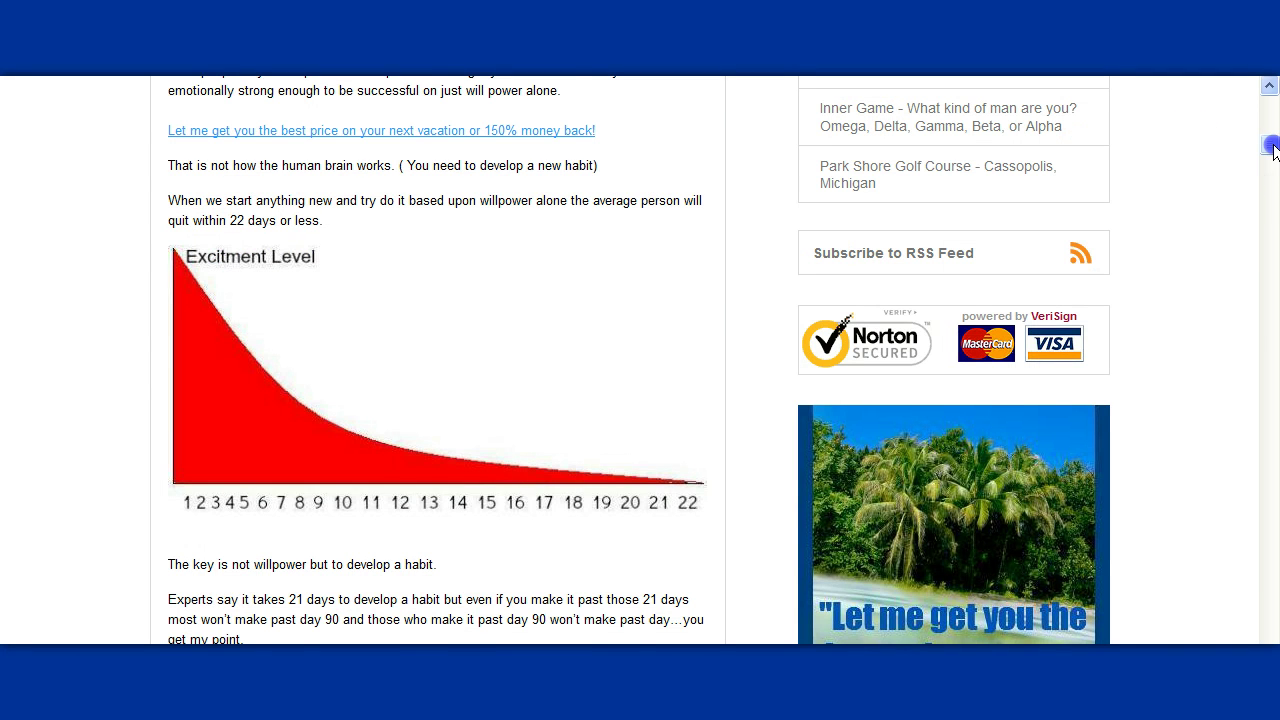
pyautogui.moveTo(1268, 143); pyautogui.dragTo(1274, 190)
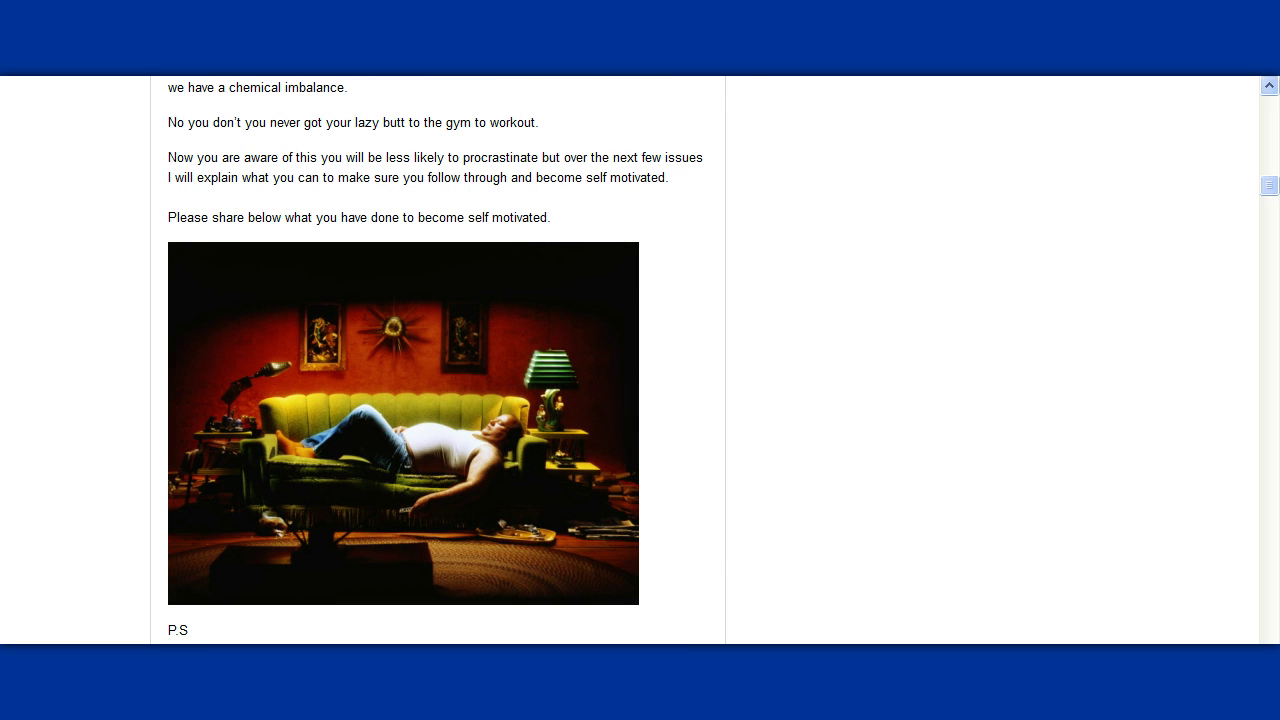
pyautogui.hotkey('ctrl', 'w')
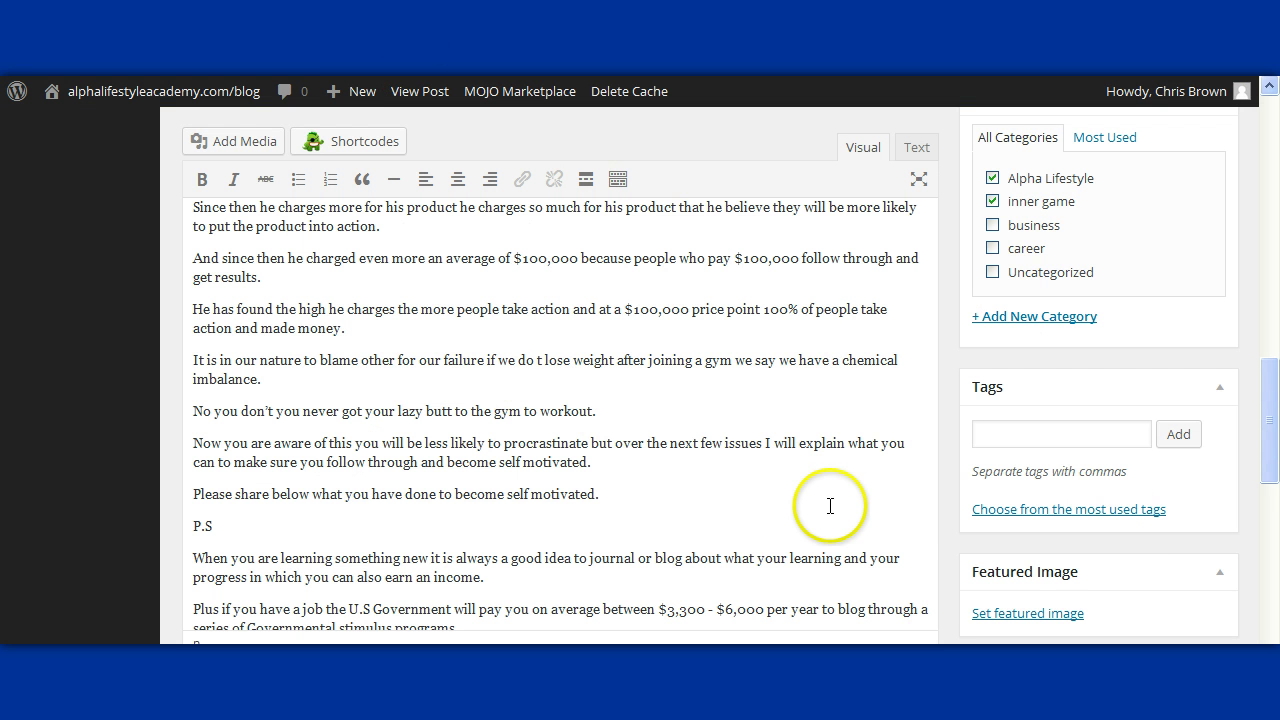
# Step: Add an empty paragraph after "Please share below what you have done to become self motivated." and start a media file upload there
pyautogui.click(643, 491)
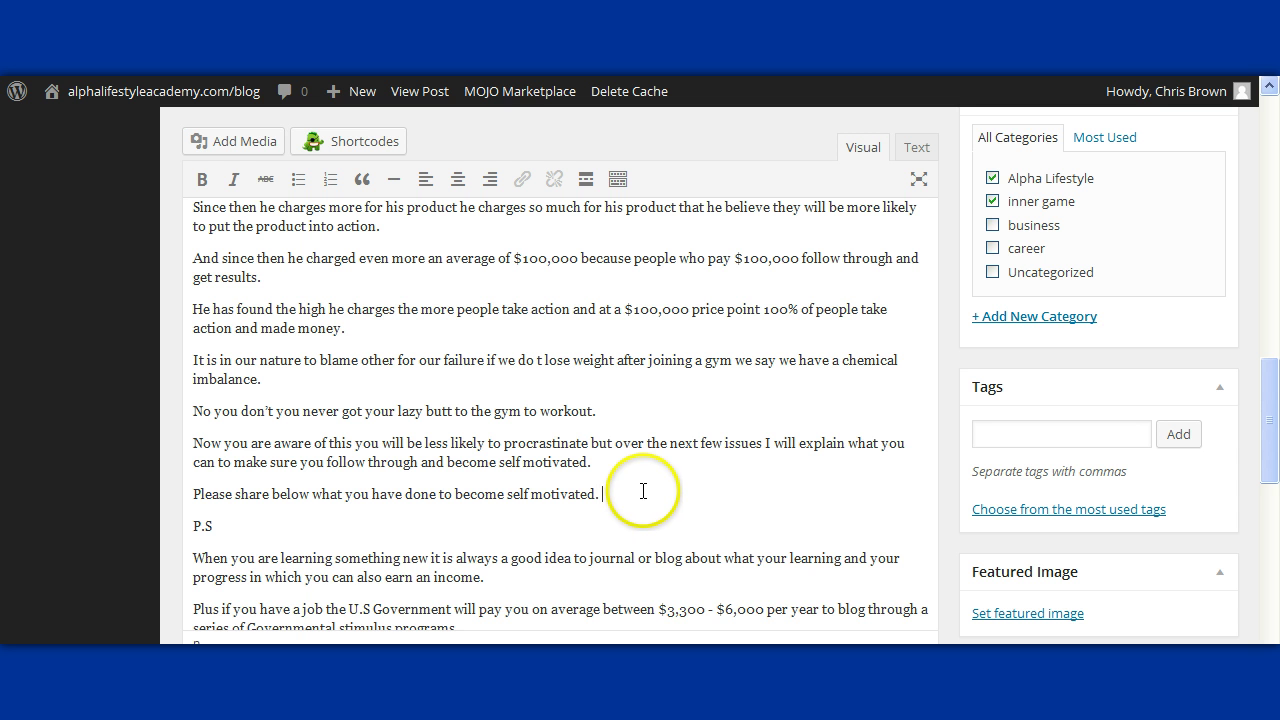
pyautogui.press('Return')
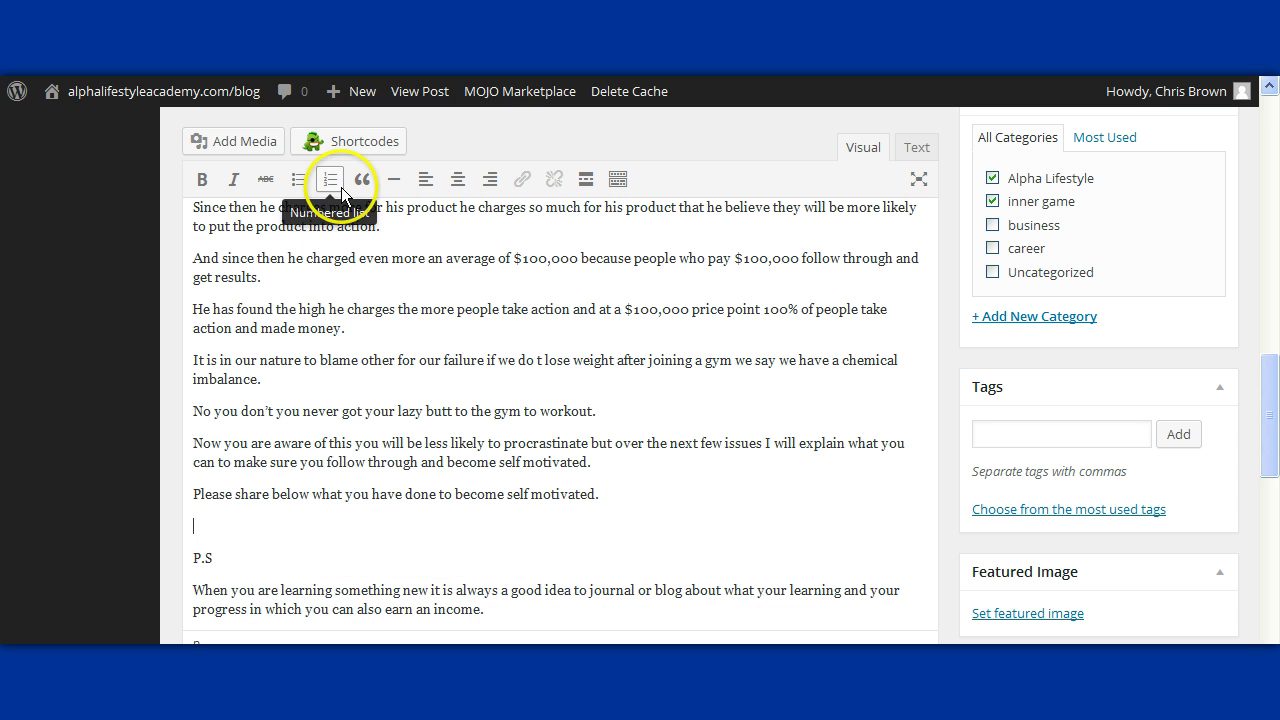
pyautogui.click(250, 143)
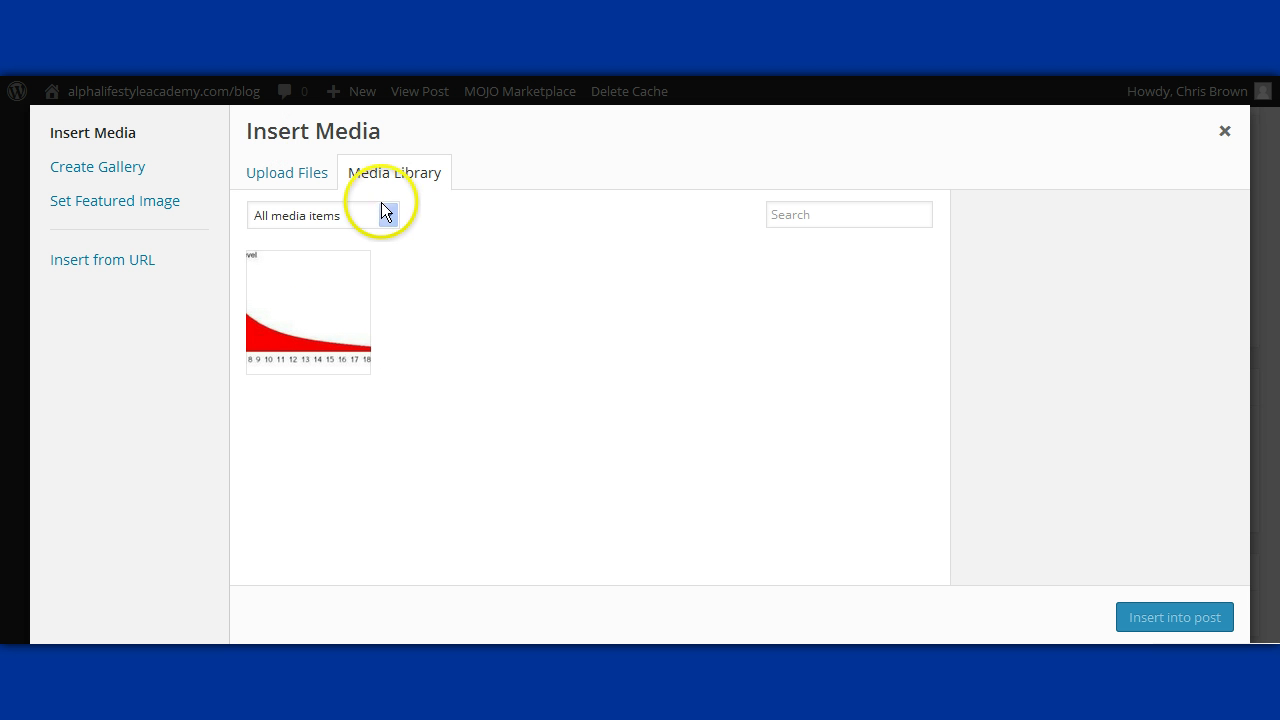
pyautogui.click(300, 176)
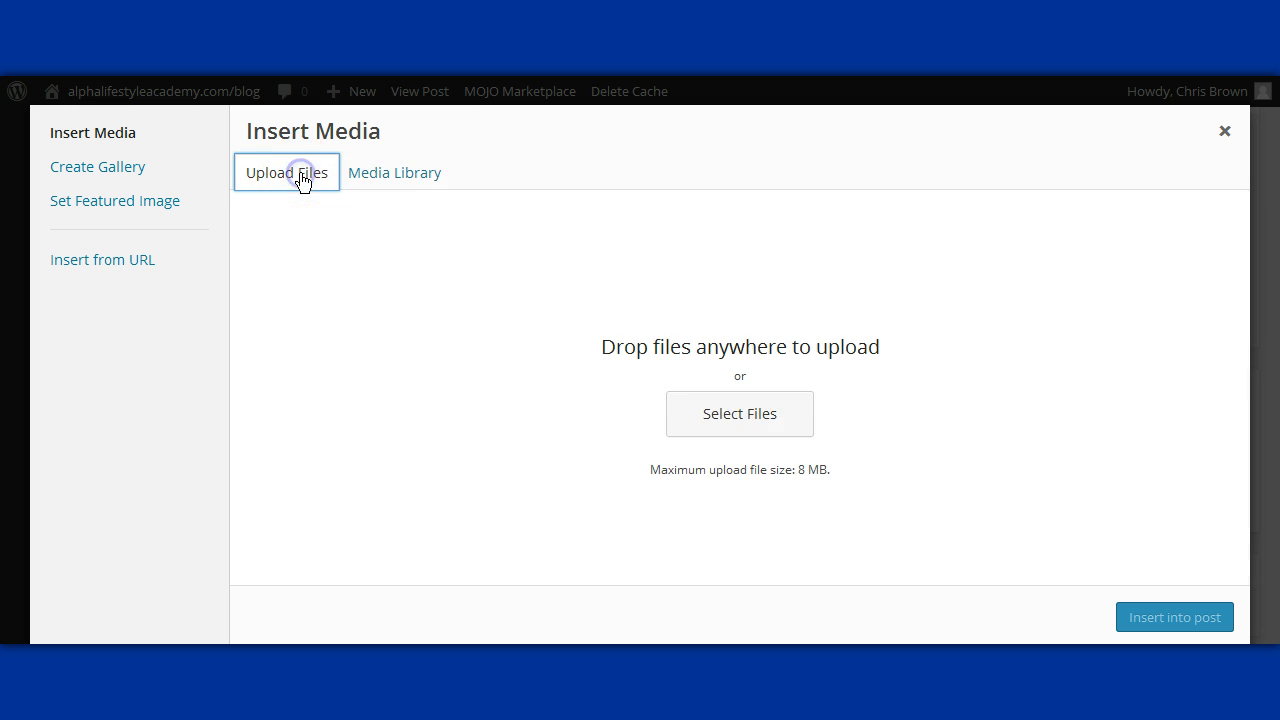
pyautogui.click(694, 416)
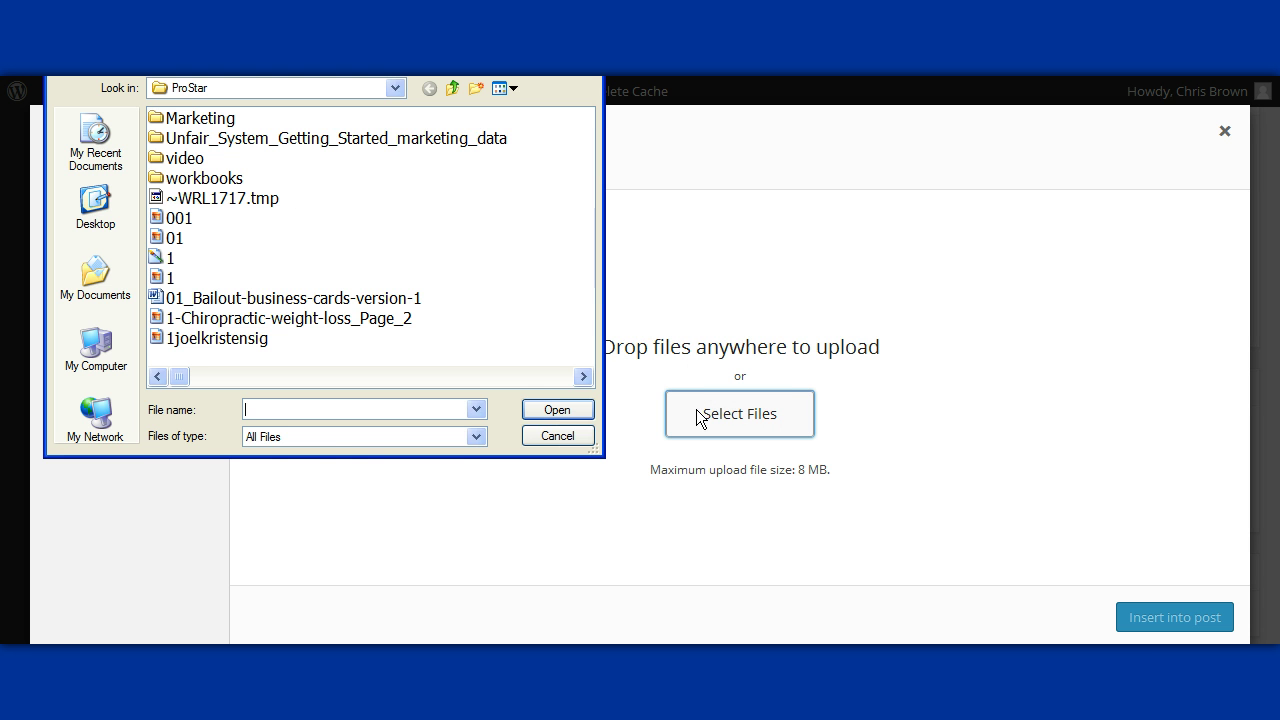
# Step: Upload lazy-man.jpg from the ProStar folder and insert it into the post at Full Size – 471 × 363
pyautogui.write('laz')
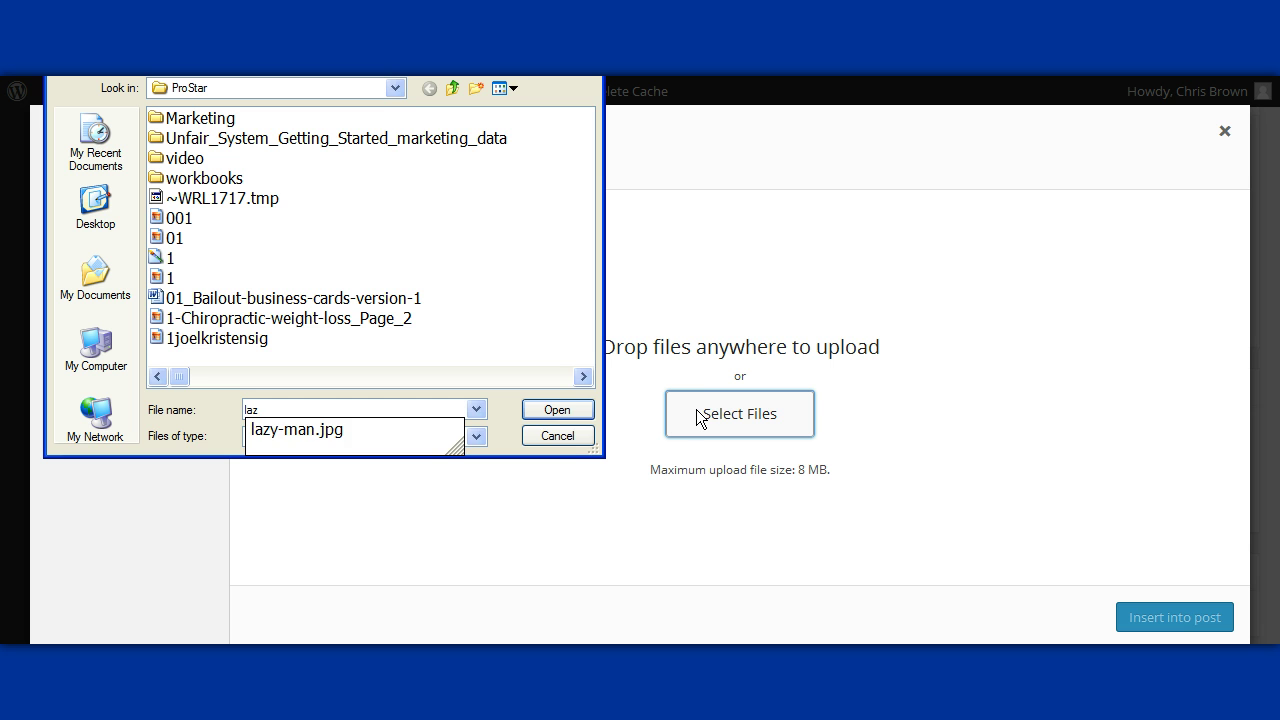
pyautogui.press('Down')
pyautogui.press('Return')
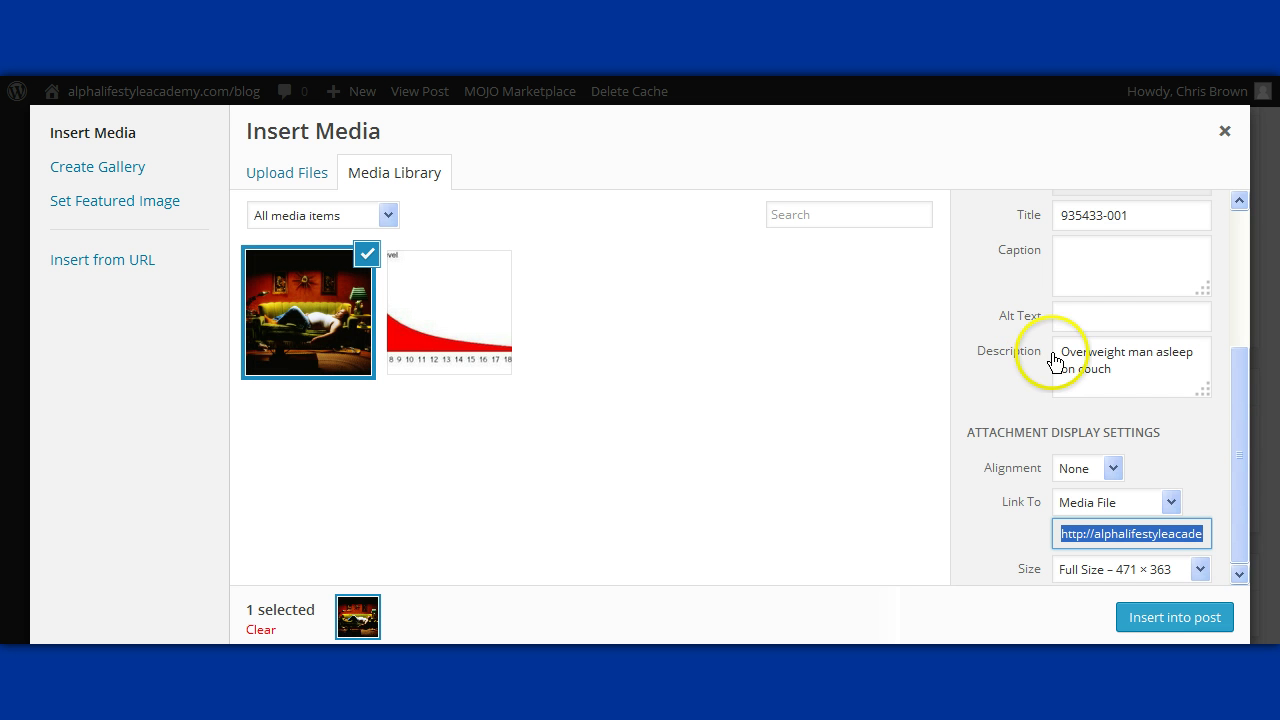
pyautogui.click(1080, 313)
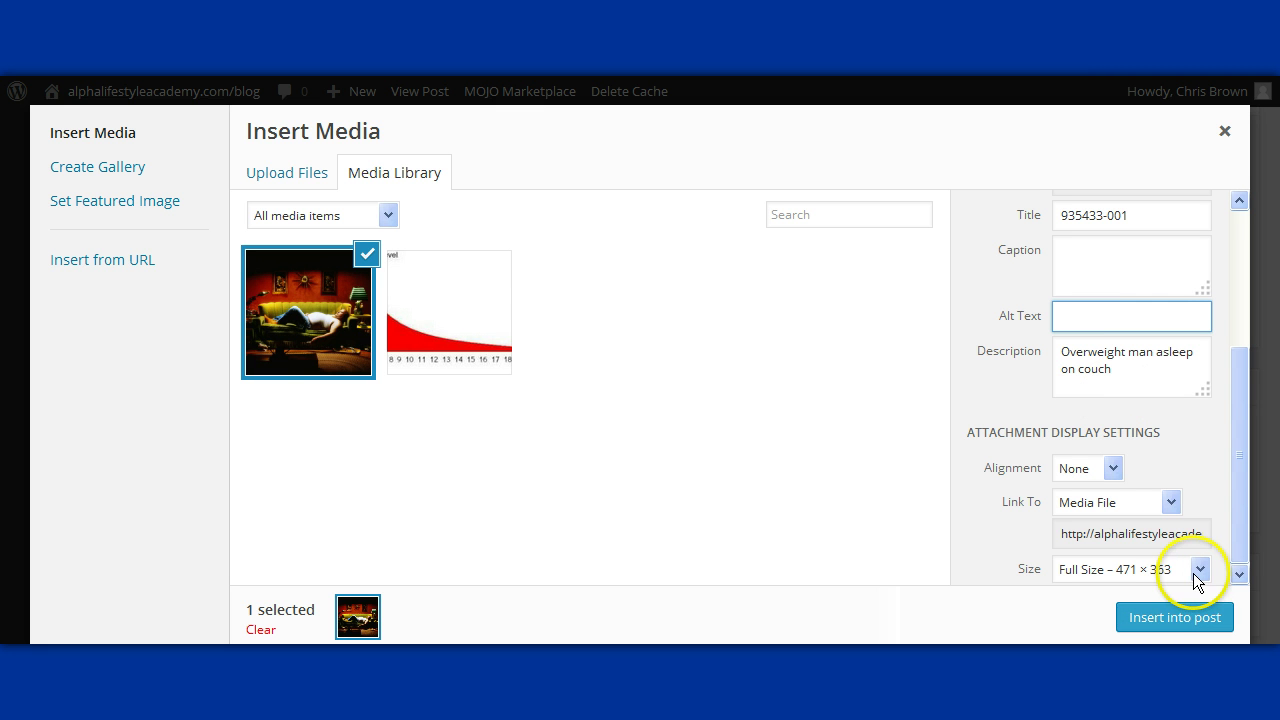
pyautogui.click(1183, 621)
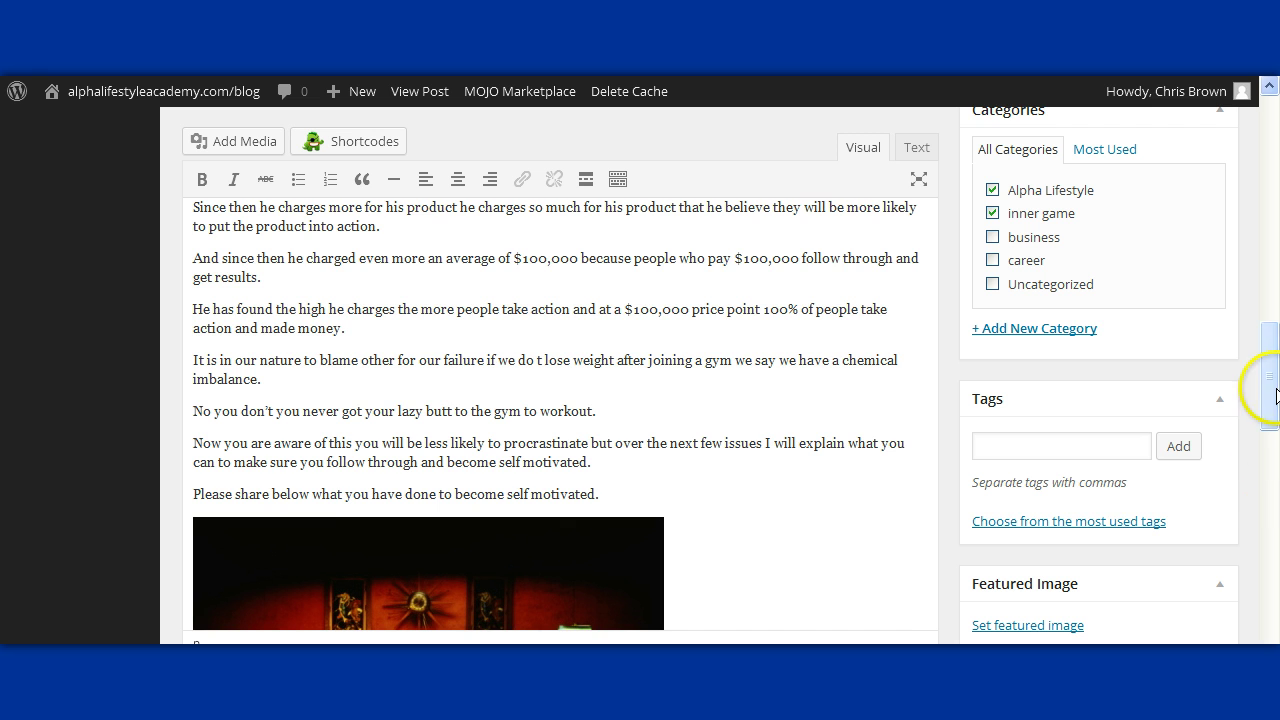
# Step: Add an empty line directly below the author's name in the closing signature and start a media file upload there
pyautogui.moveTo(1276, 396); pyautogui.dragTo(1276, 512)
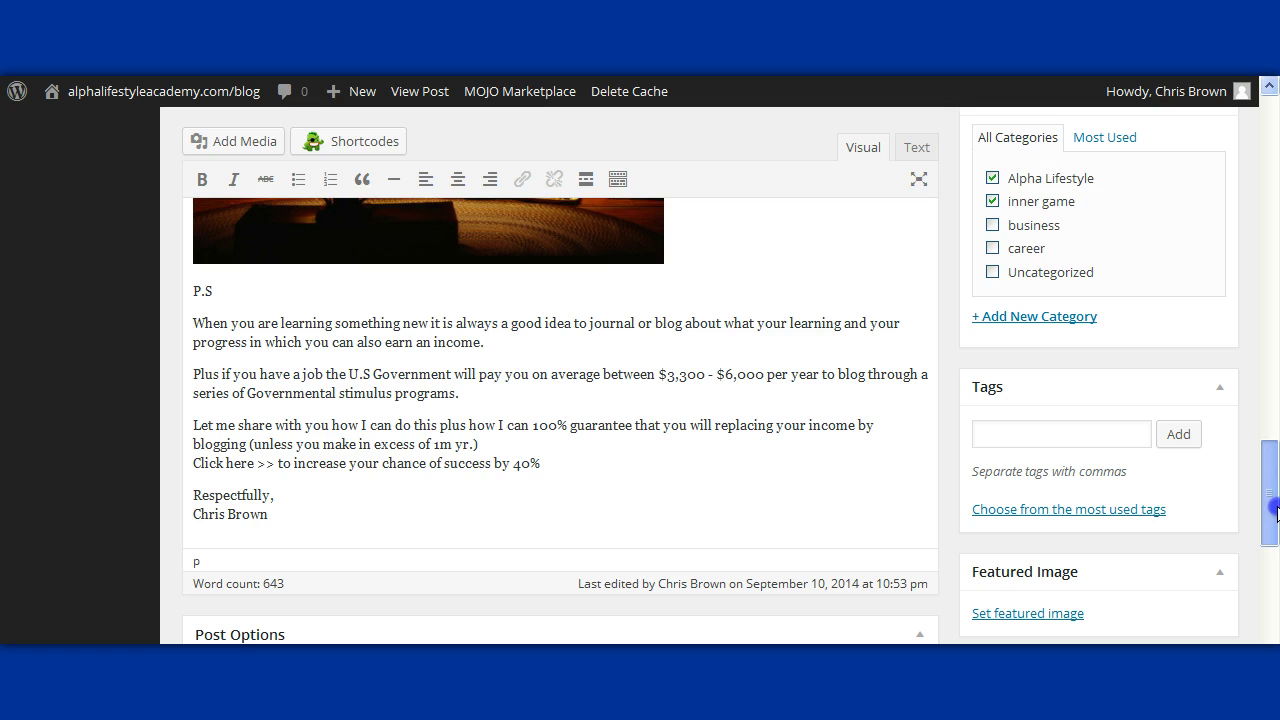
pyautogui.click(341, 526)
pyautogui.press('Return')
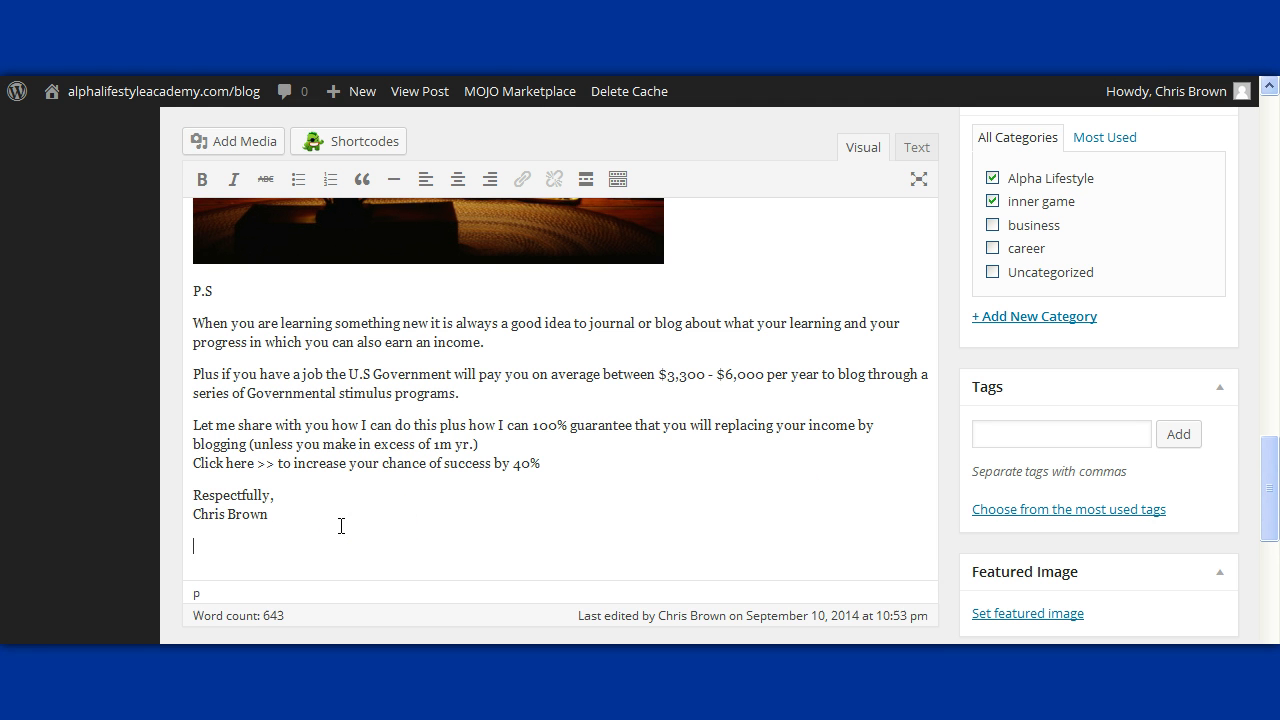
pyautogui.click(306, 224)
pyautogui.click(300, 511)
pyautogui.press('Return')
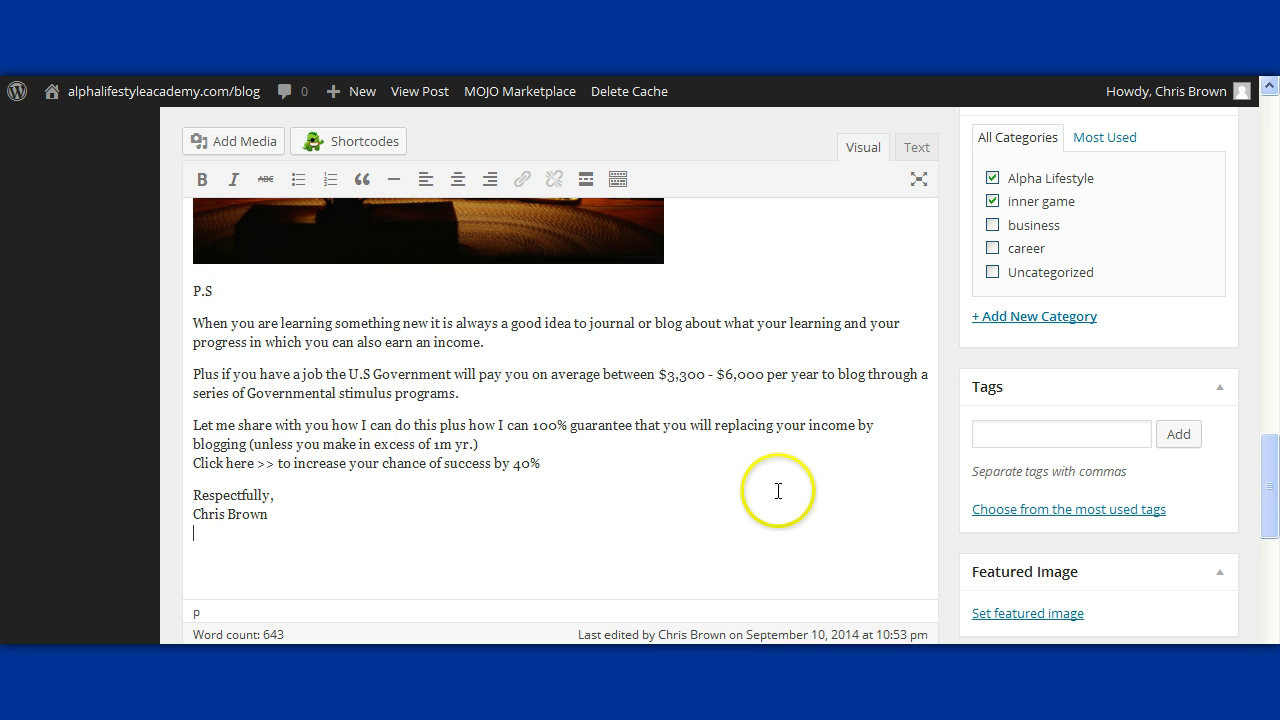
pyautogui.click(242, 157)
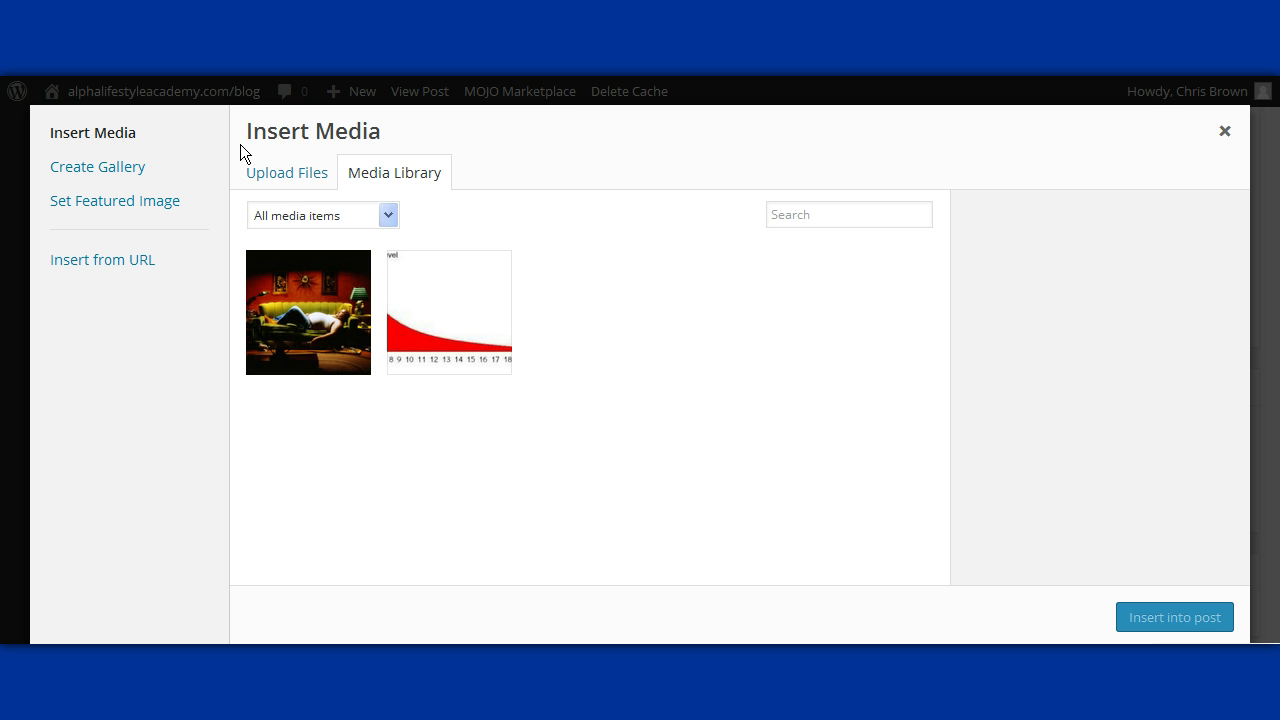
pyautogui.click(272, 177)
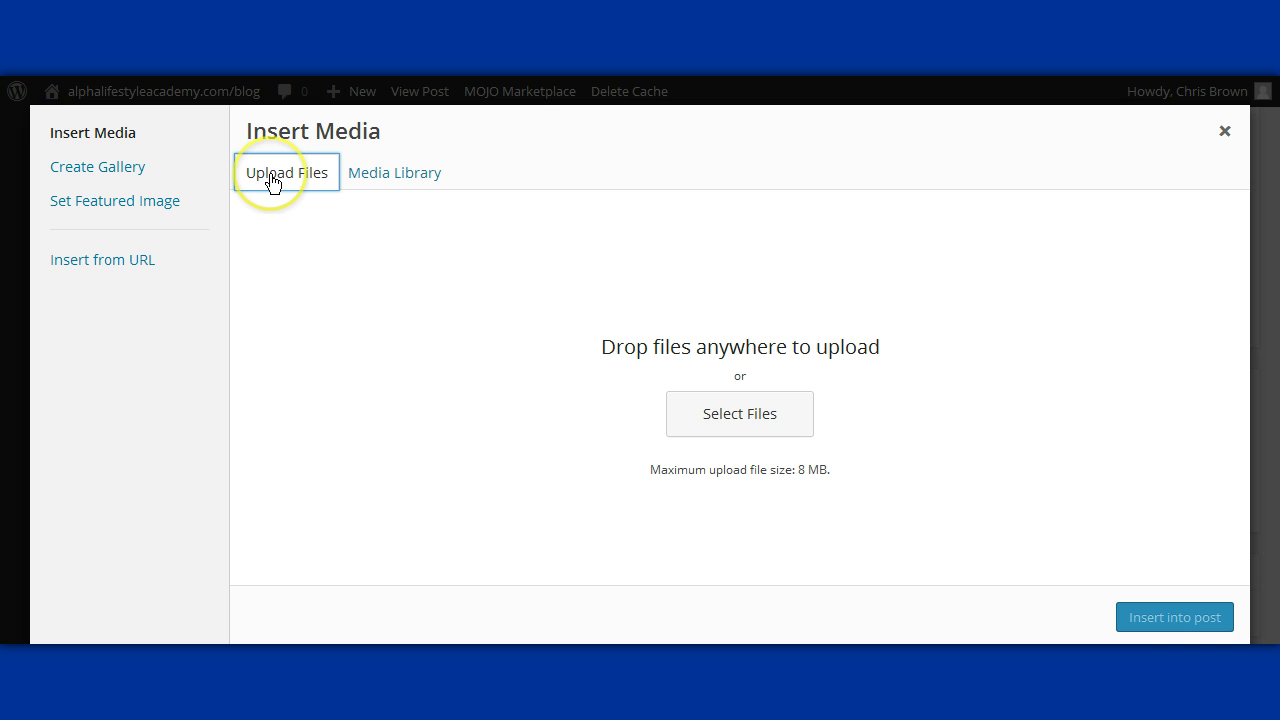
pyautogui.click(704, 416)
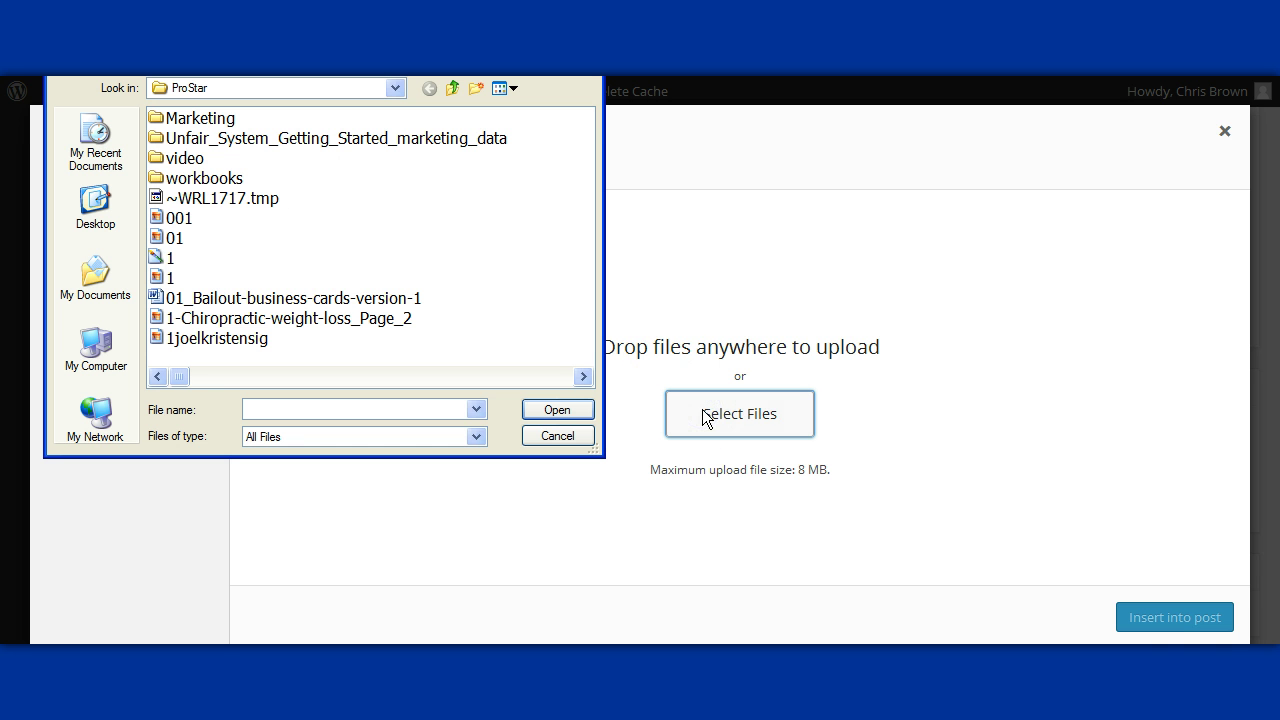
pyautogui.click(514, 89)
pyautogui.click(550, 113)
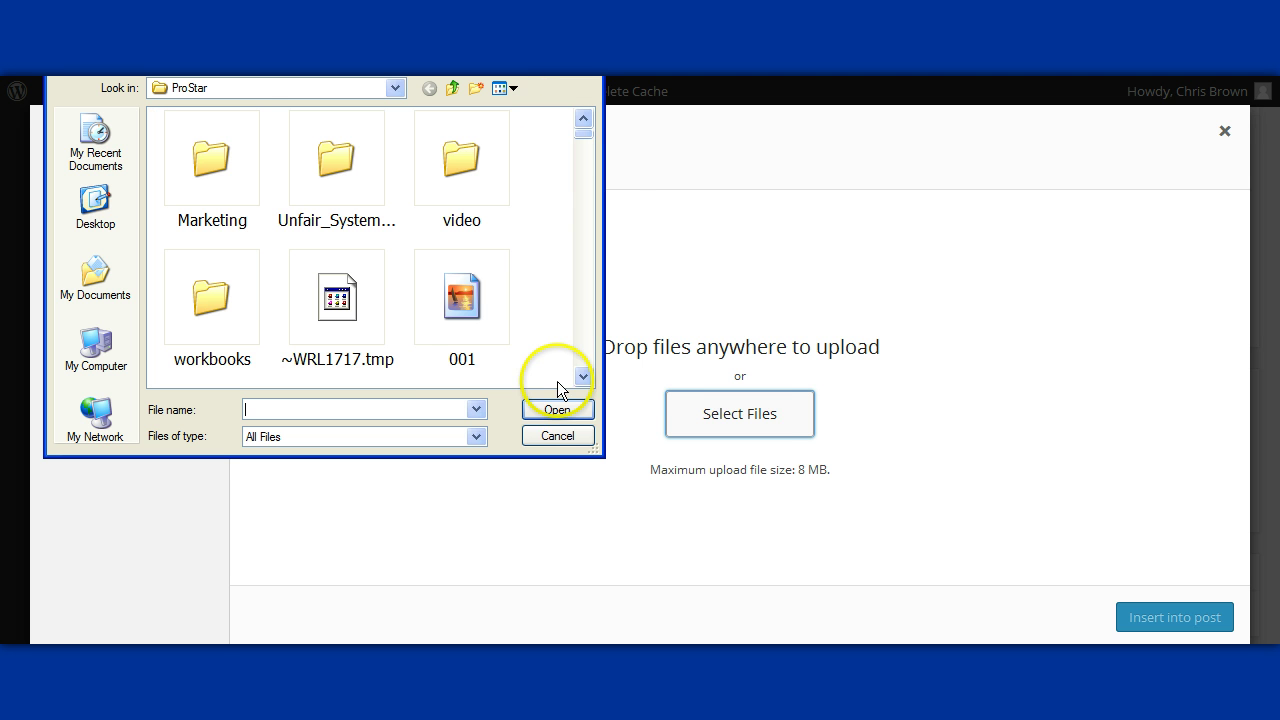
pyautogui.click(582, 375)
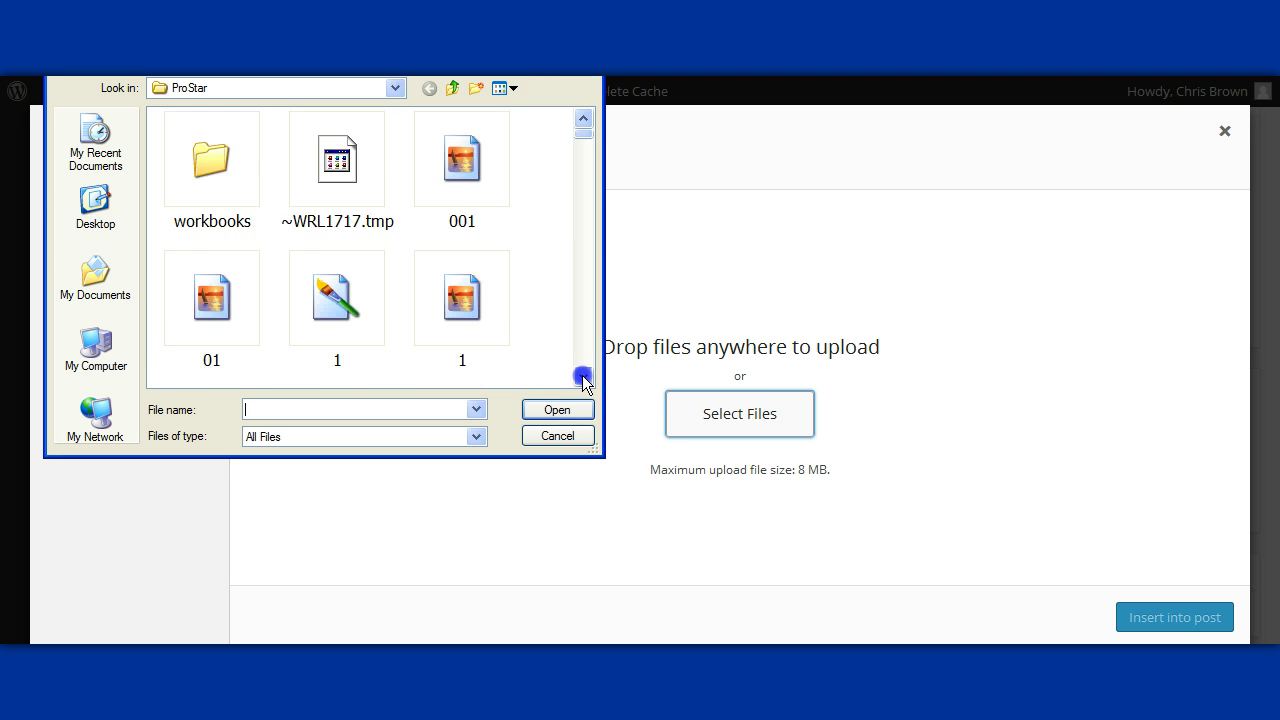
pyautogui.click(582, 375)
pyautogui.click(582, 375)
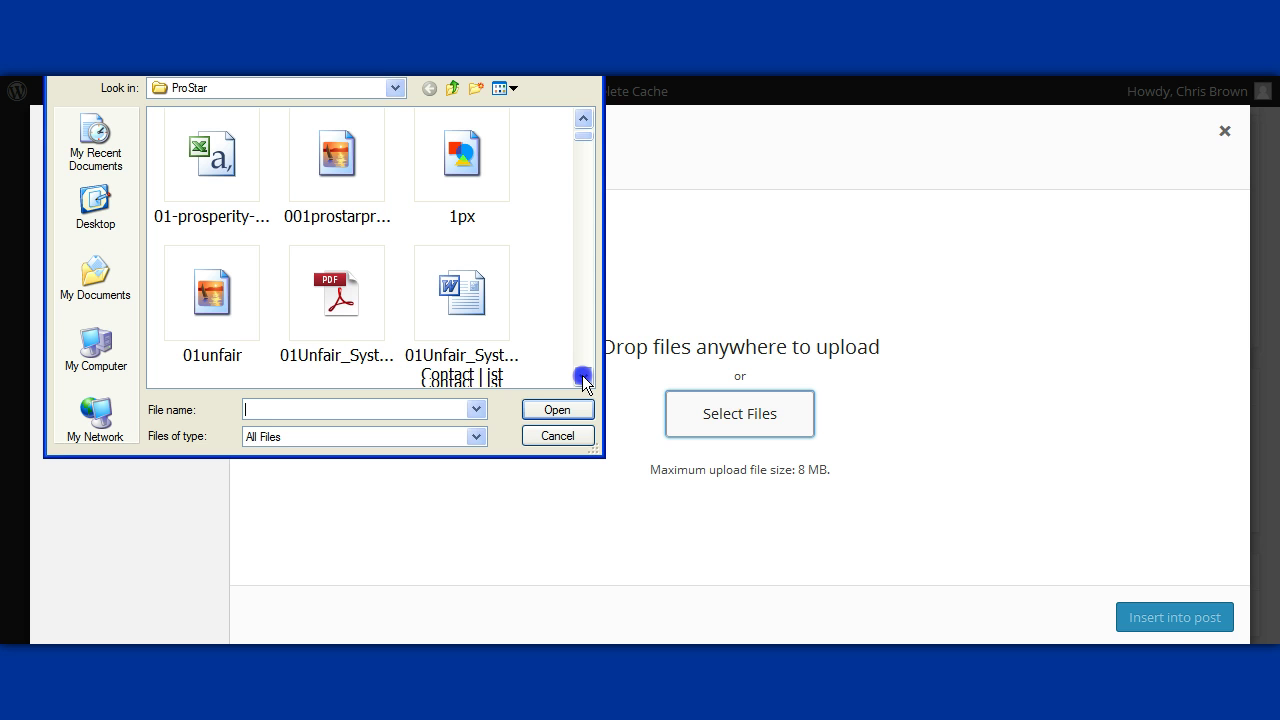
pyautogui.click(558, 436)
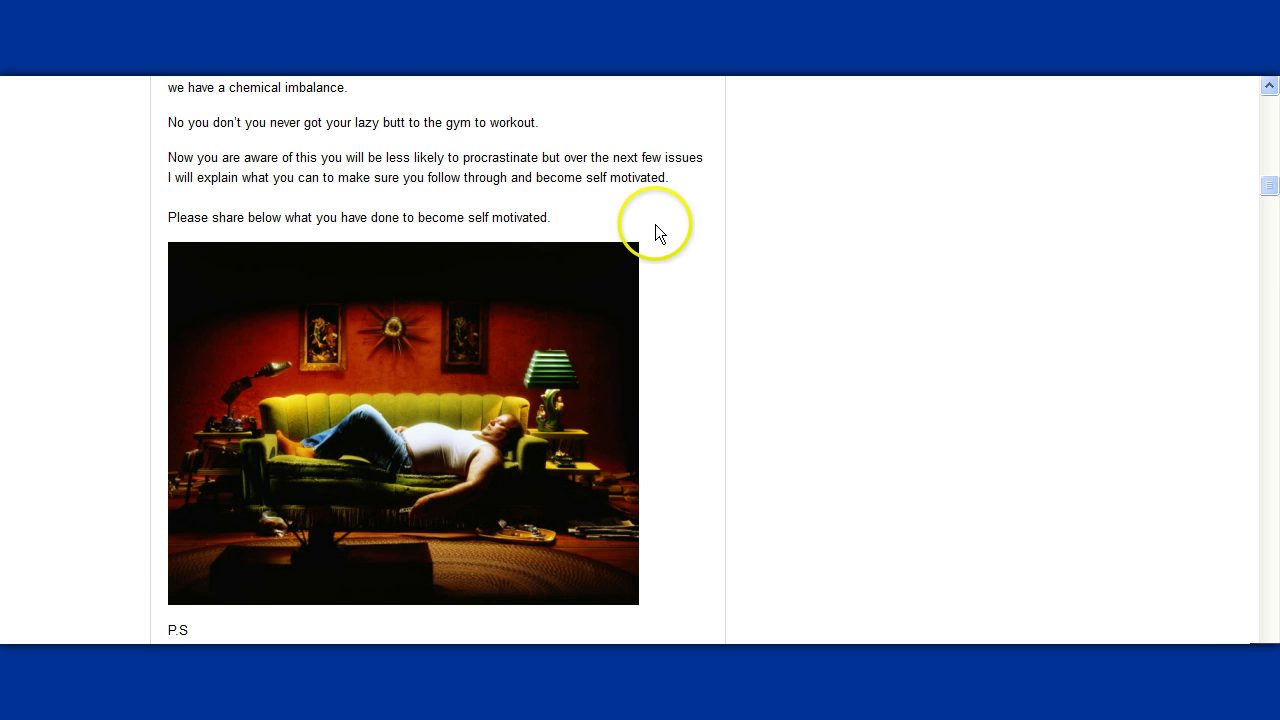
# Step: Look up the file name of the portrait photo above the signature in the published article
pyautogui.click(1268, 204)
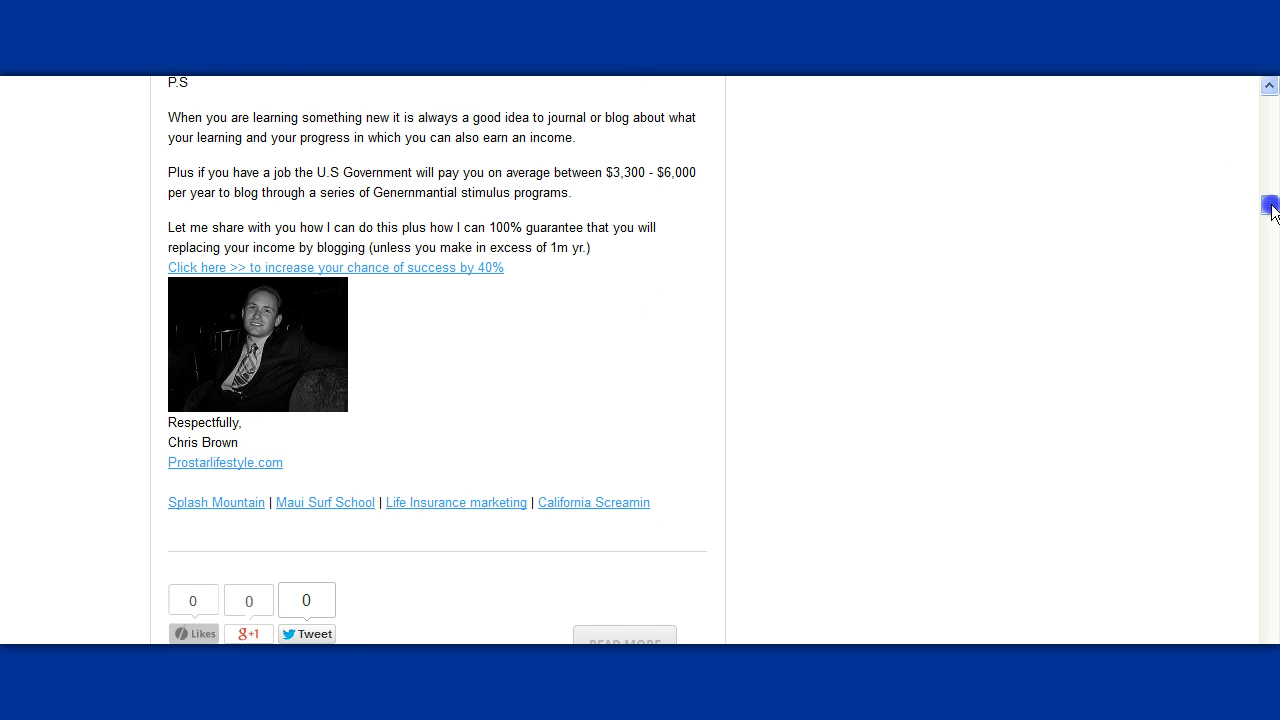
pyautogui.rightClick(267, 305)
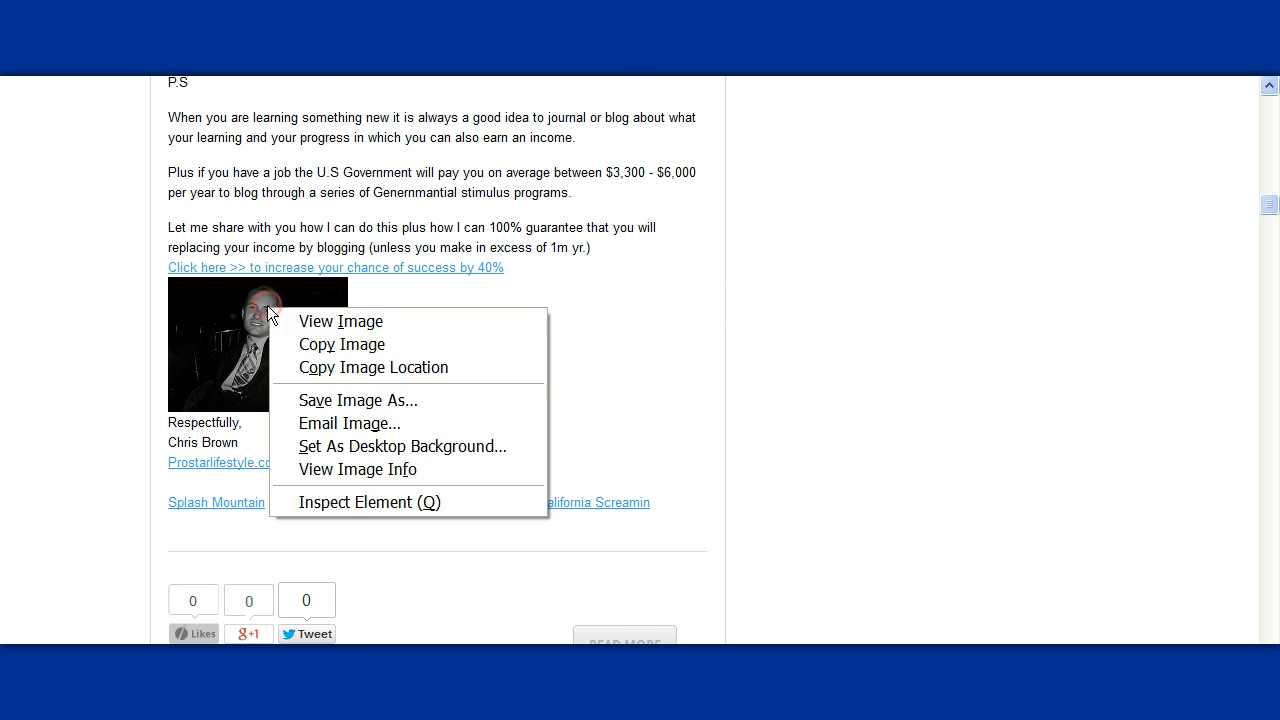
pyautogui.click(308, 401)
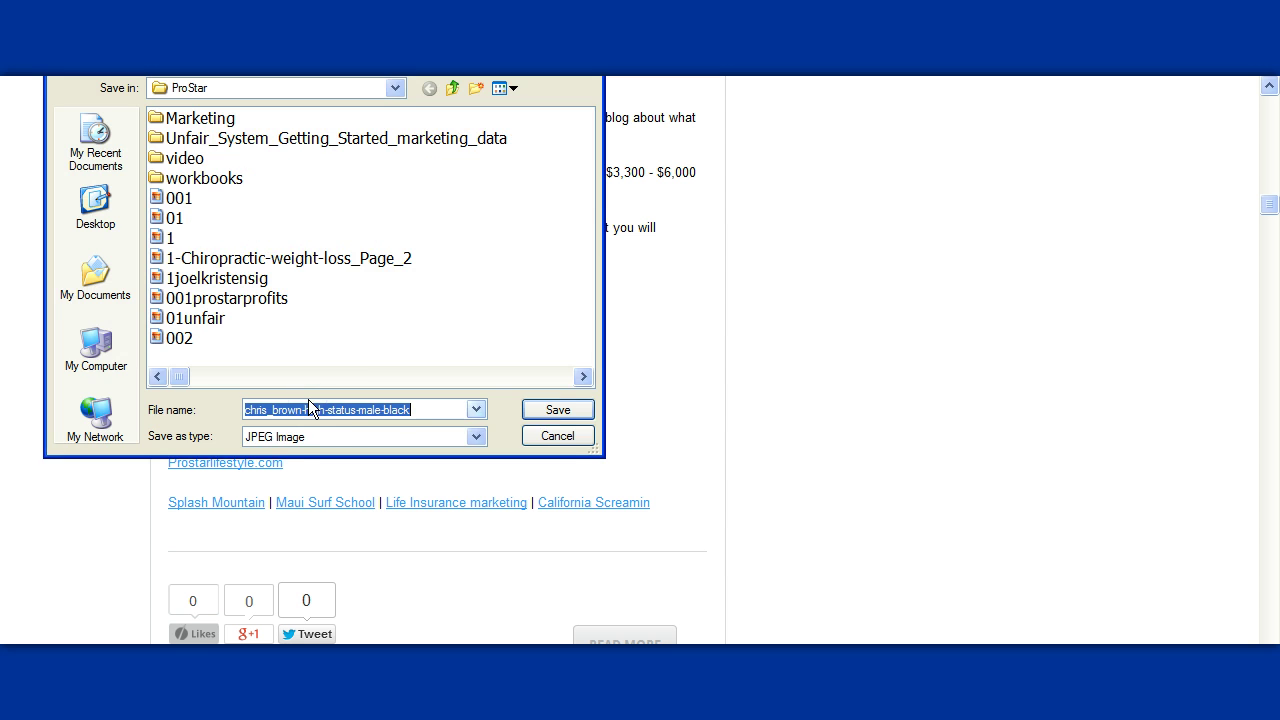
pyautogui.click(571, 436)
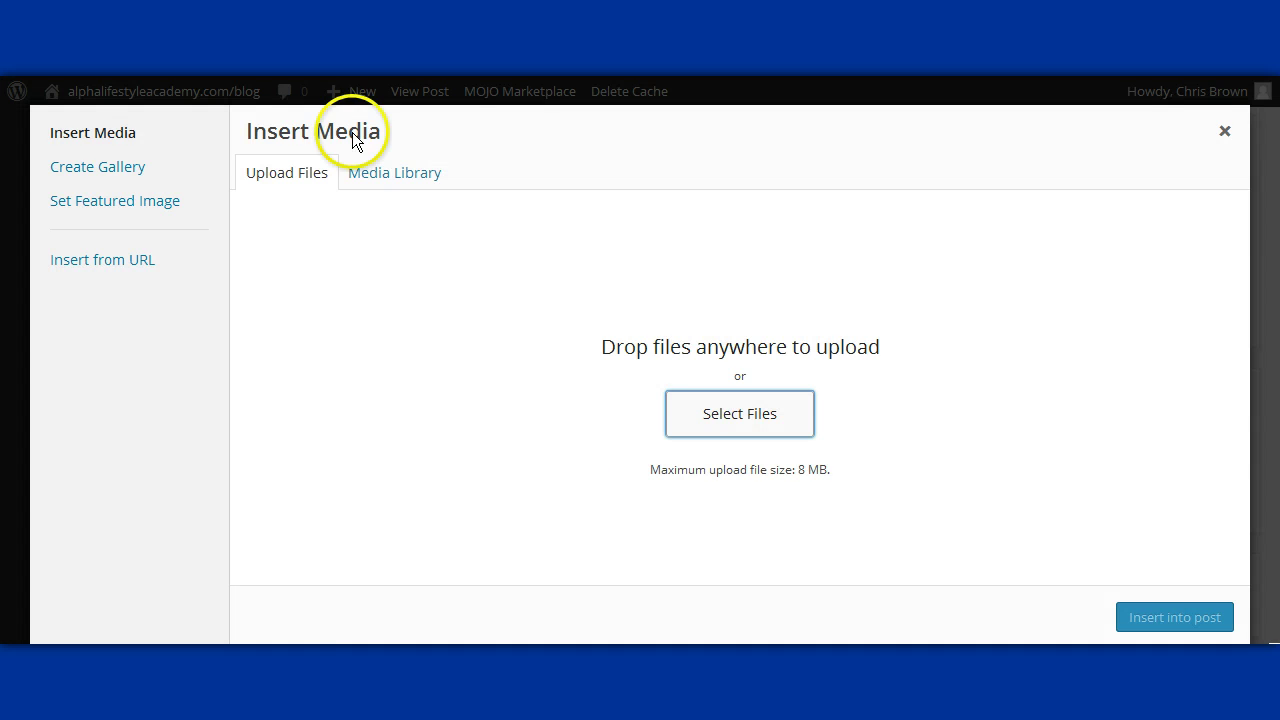
# Step: Upload the author's high-status-male-black JPG portrait from the ProStar folder and insert it into the post with alignment None
pyautogui.click(716, 413)
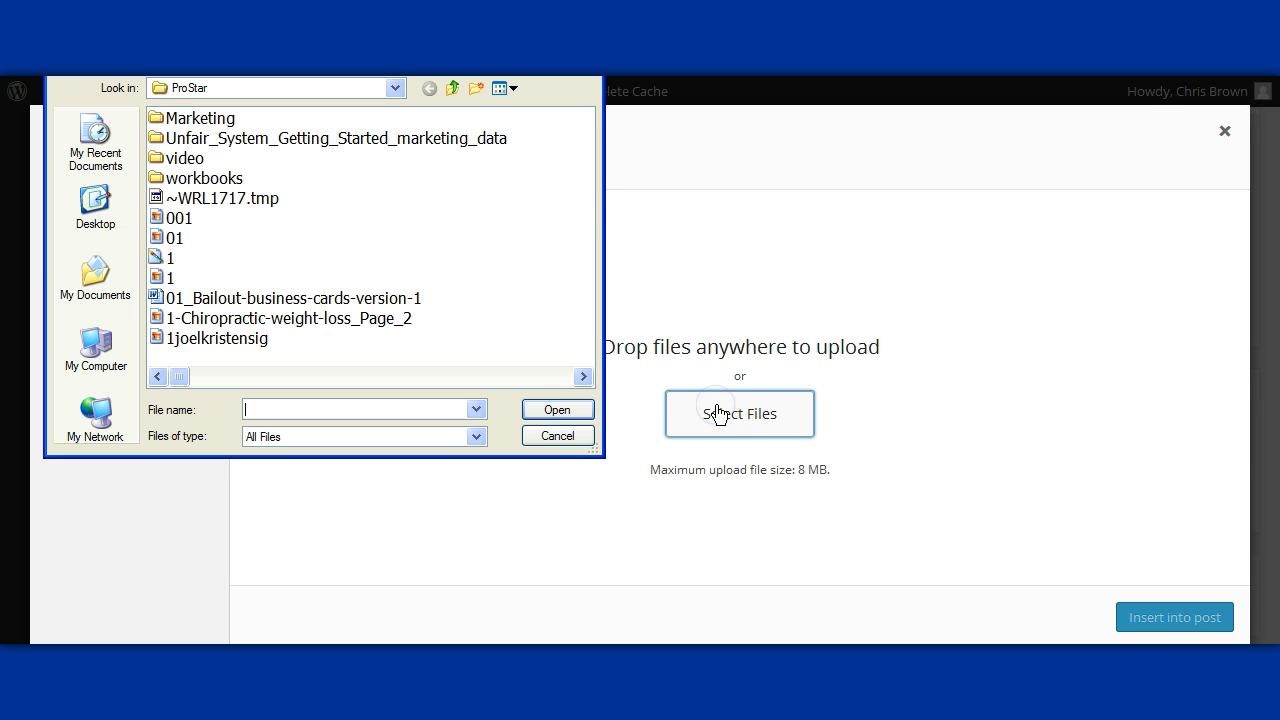
pyautogui.write('chris')
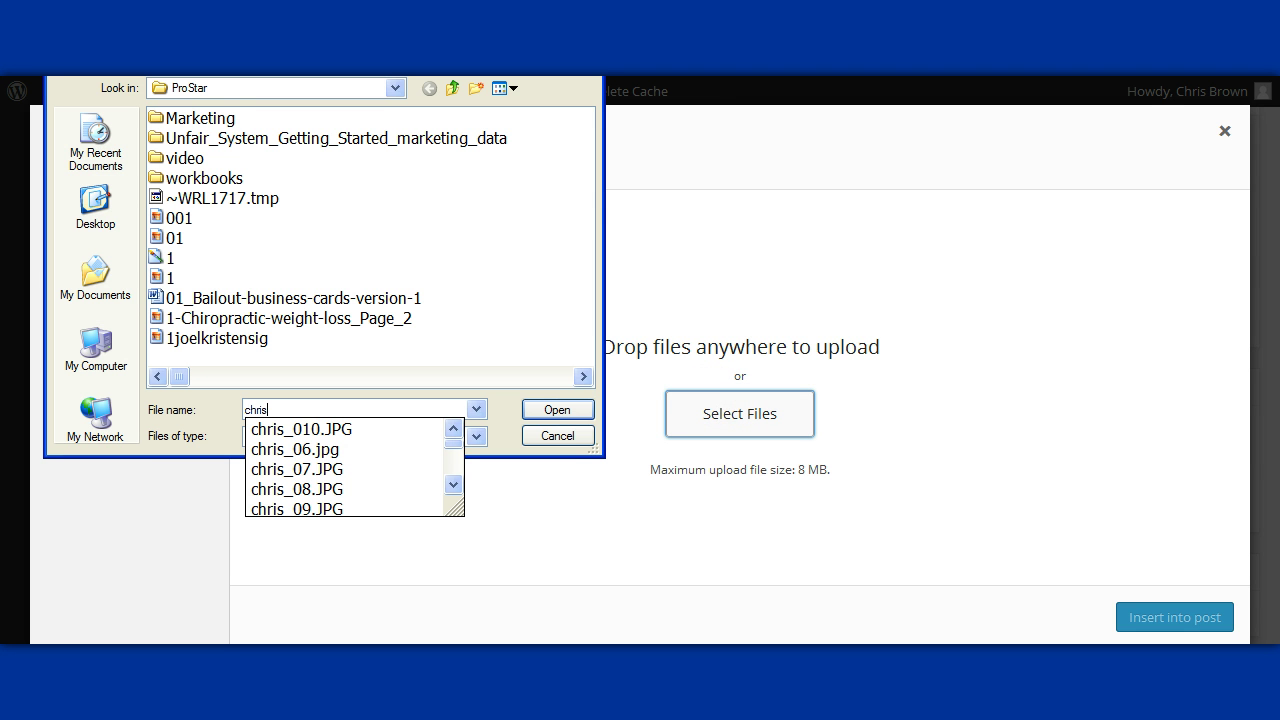
pyautogui.write('-')
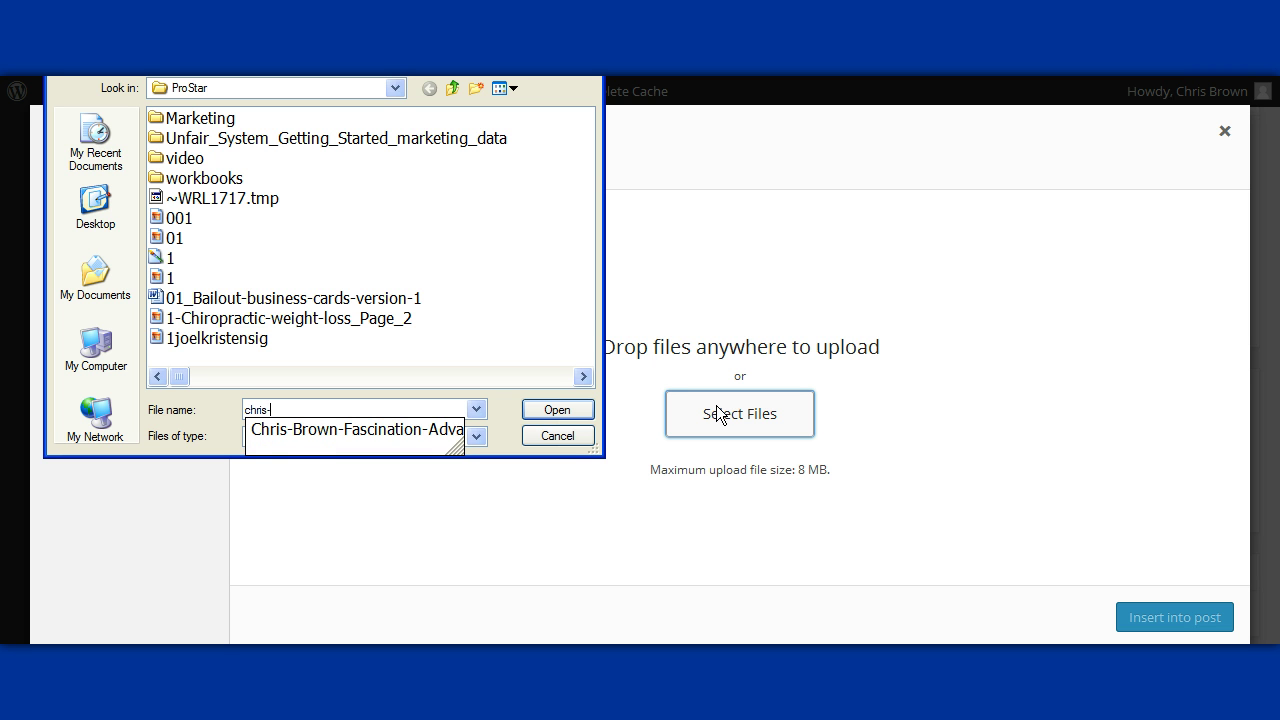
pyautogui.press('BackSpace')
pyautogui.press('Down')
pyautogui.press('Down')
pyautogui.press('Down')
pyautogui.press('Down')
pyautogui.press('Down')
pyautogui.press('Down')
pyautogui.press('Down')
pyautogui.press('Down')
pyautogui.press('Down')
pyautogui.press('Down')
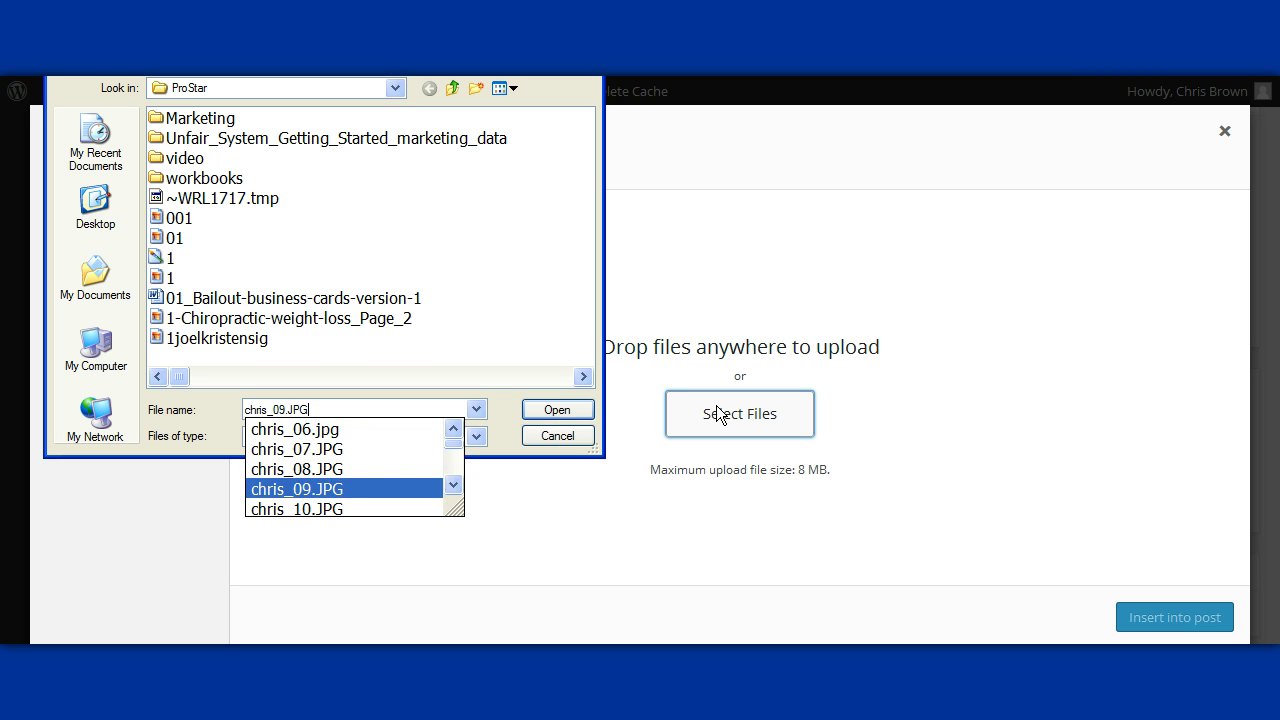
pyautogui.press('Down')
pyautogui.press('Down')
pyautogui.press('Down')
pyautogui.press('Down')
pyautogui.press('Down')
pyautogui.press('Down')
pyautogui.press('Down')
pyautogui.press('Down')
pyautogui.press('Down')
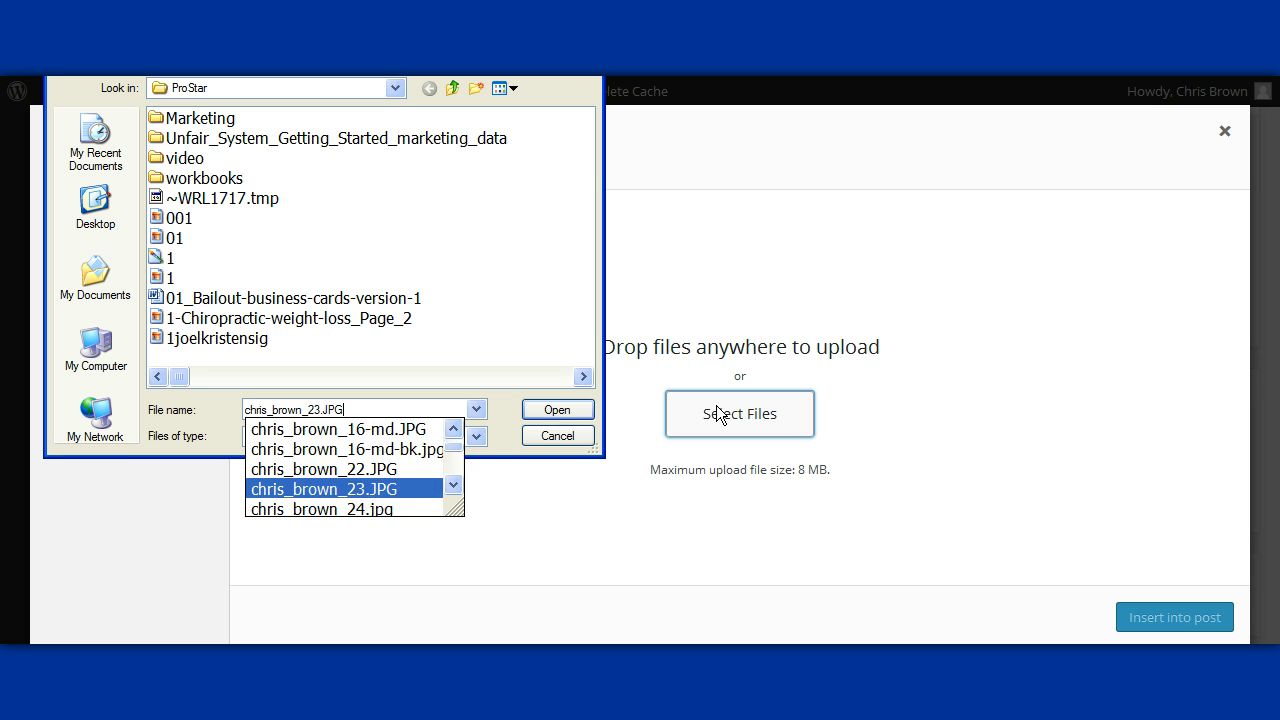
pyautogui.press('Down')
pyautogui.press('Down')
pyautogui.press('Down')
pyautogui.press('Down')
pyautogui.press('Down')
pyautogui.press('Down')
pyautogui.press('Down')
pyautogui.press('Down')
pyautogui.press('Down')
pyautogui.press('Down')
pyautogui.press('Down')
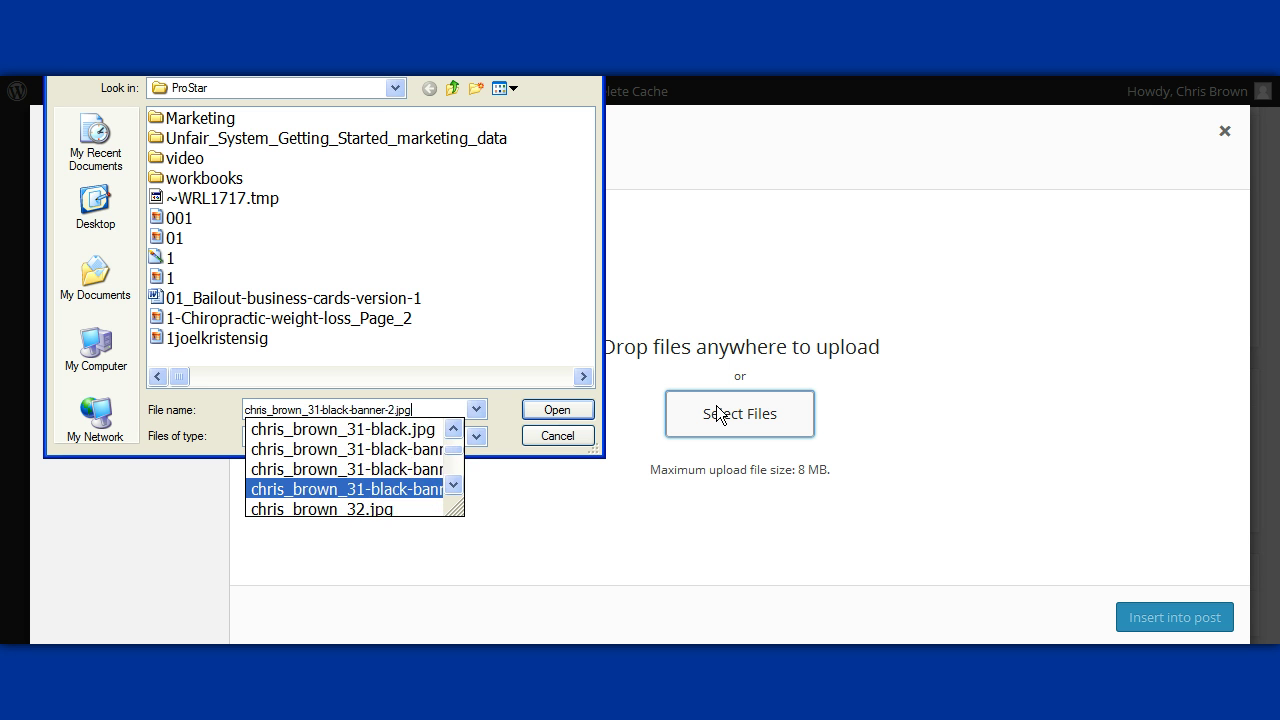
pyautogui.press('Down')
pyautogui.press('Down')
pyautogui.press('Down')
pyautogui.press('Down')
pyautogui.press('Down')
pyautogui.press('Down')
pyautogui.press('Down')
pyautogui.press('Down')
pyautogui.press('Down')
pyautogui.press('Down')
pyautogui.press('Down')
pyautogui.press('Down')
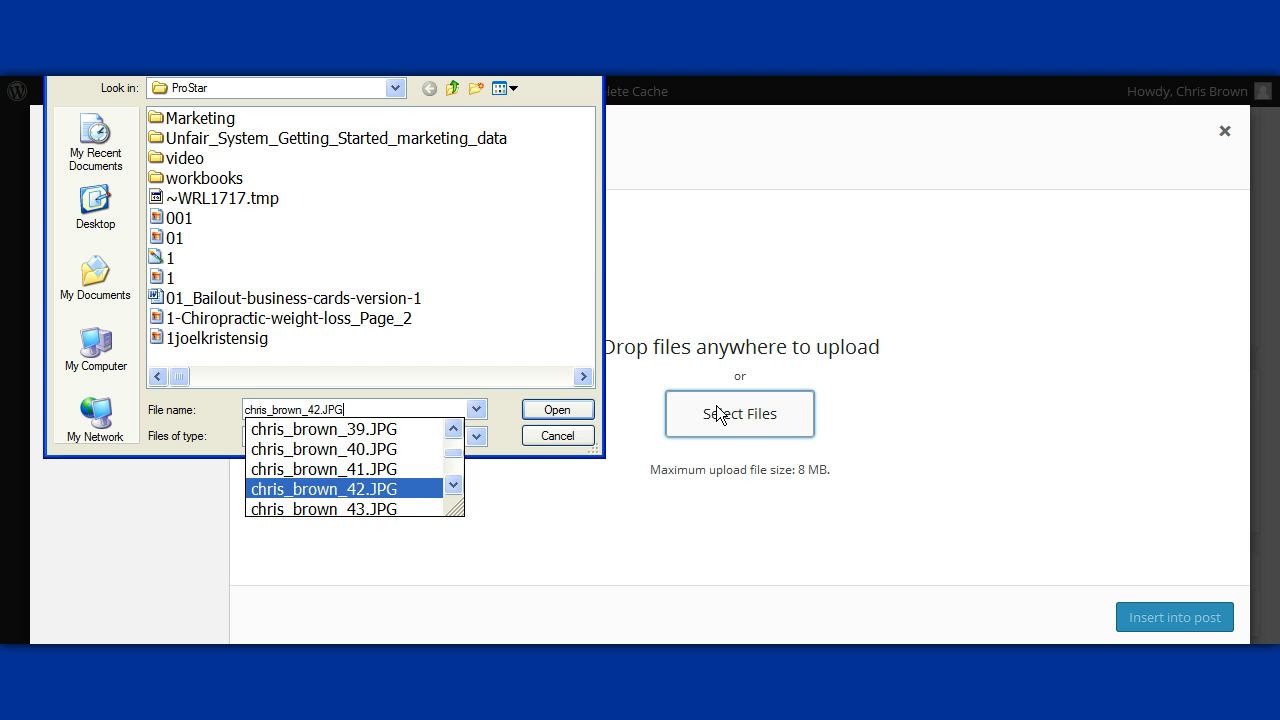
pyautogui.press('Down')
pyautogui.press('Up')
pyautogui.press('Up')
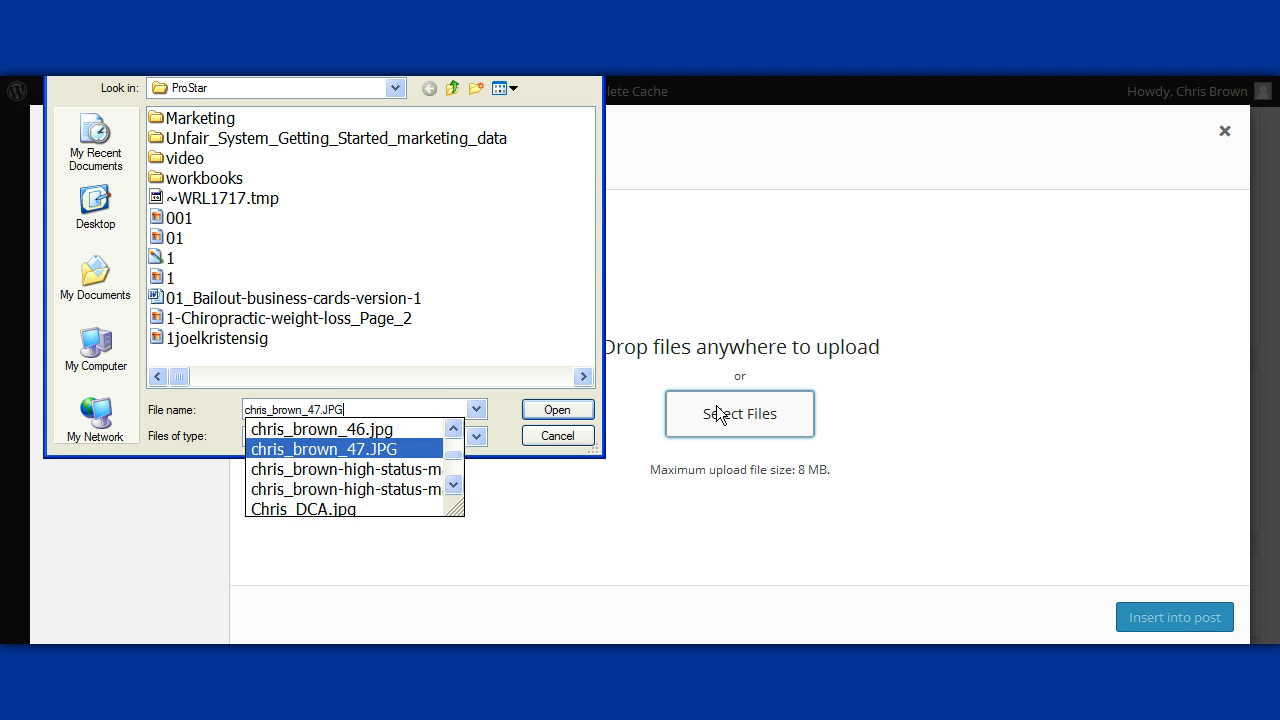
pyautogui.press('Down')
pyautogui.press('Down')
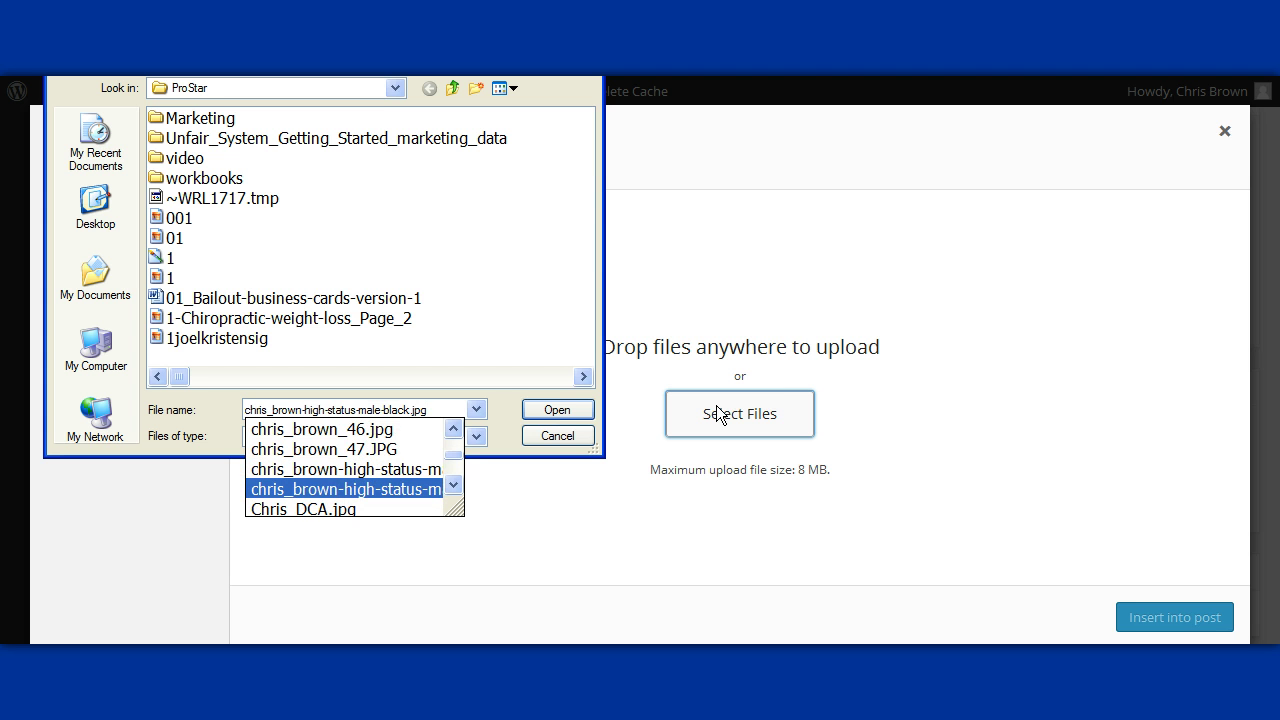
pyautogui.press('Up')
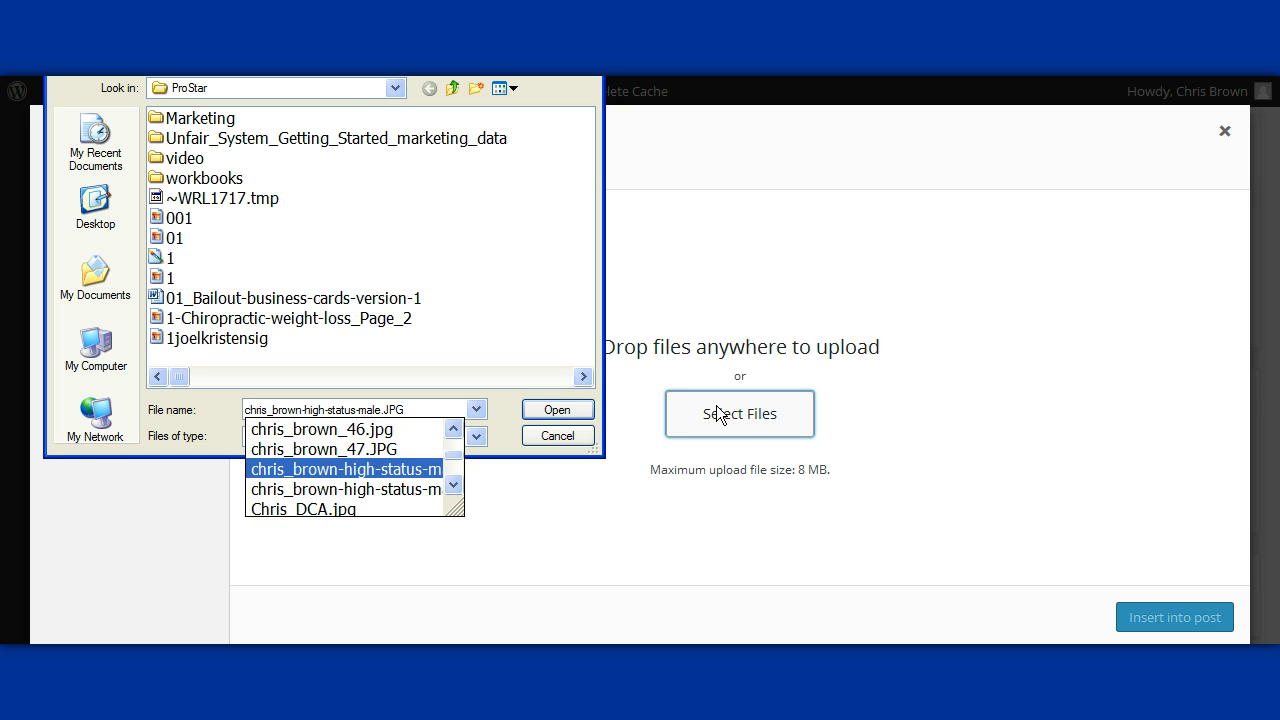
pyautogui.press('Down')
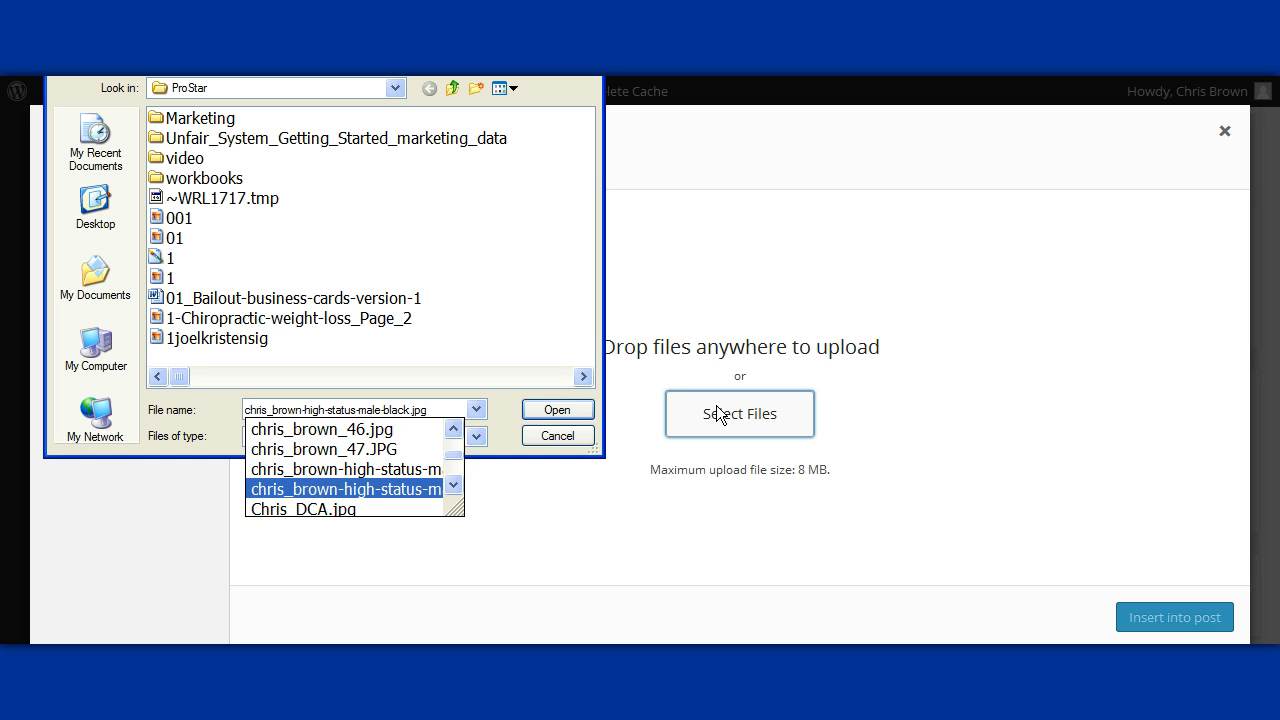
pyautogui.click(571, 410)
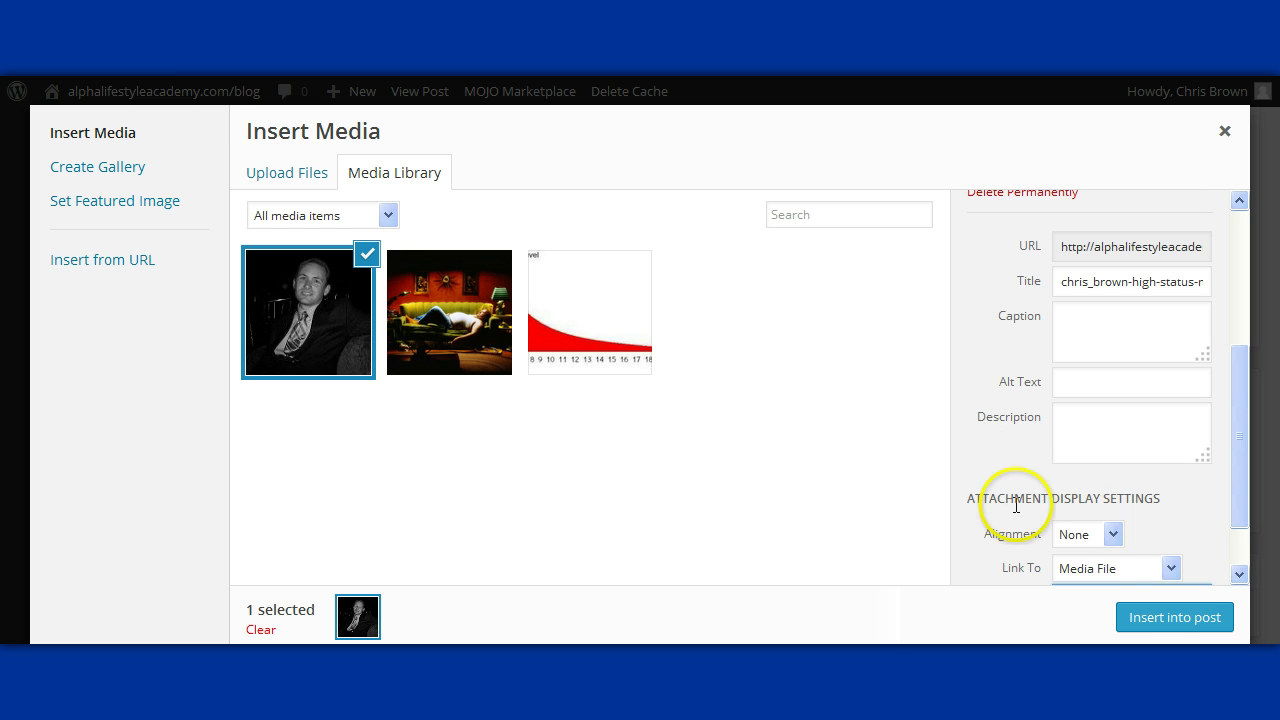
pyautogui.click(1180, 618)
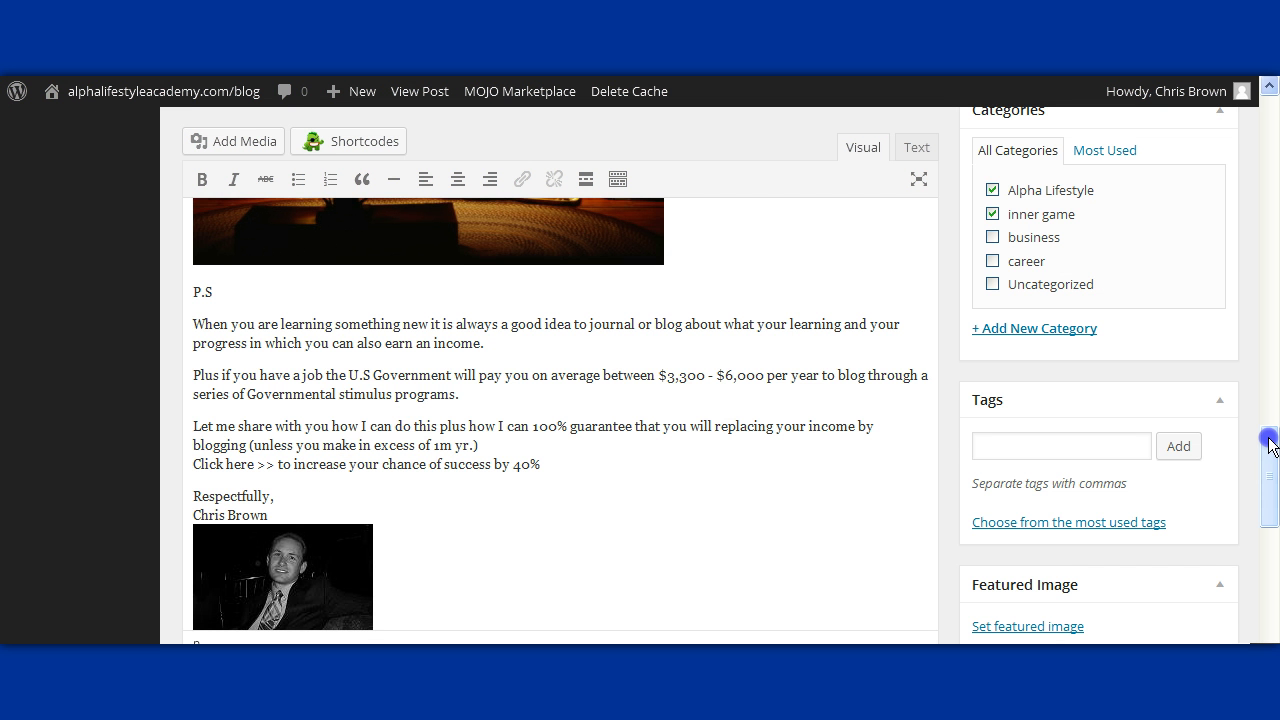
# Step: Review the post's content and check where the published article's "Let me get you the best price on your next vacation or 150% money back!" link leads
pyautogui.moveTo(1271, 440); pyautogui.dragTo(1275, 170)
pyautogui.moveTo(1275, 145); pyautogui.dragTo(1275, 245)
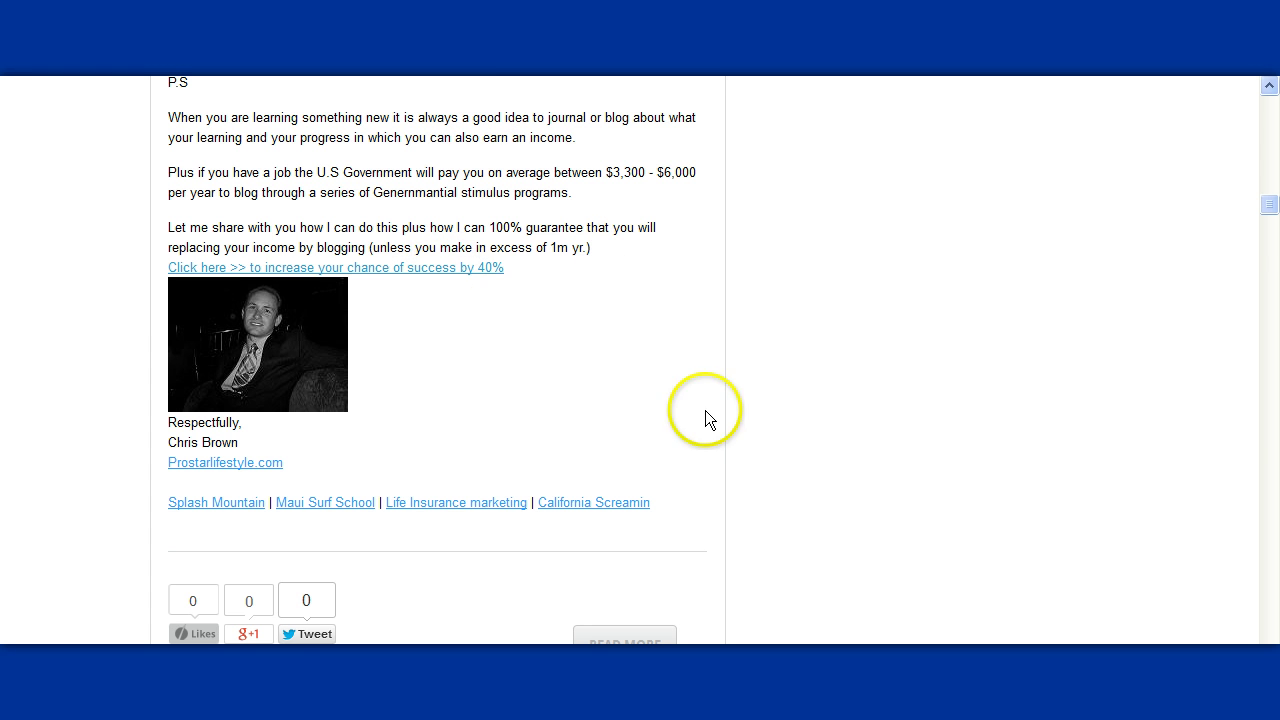
pyautogui.moveTo(1270, 210); pyautogui.dragTo(1273, 145)
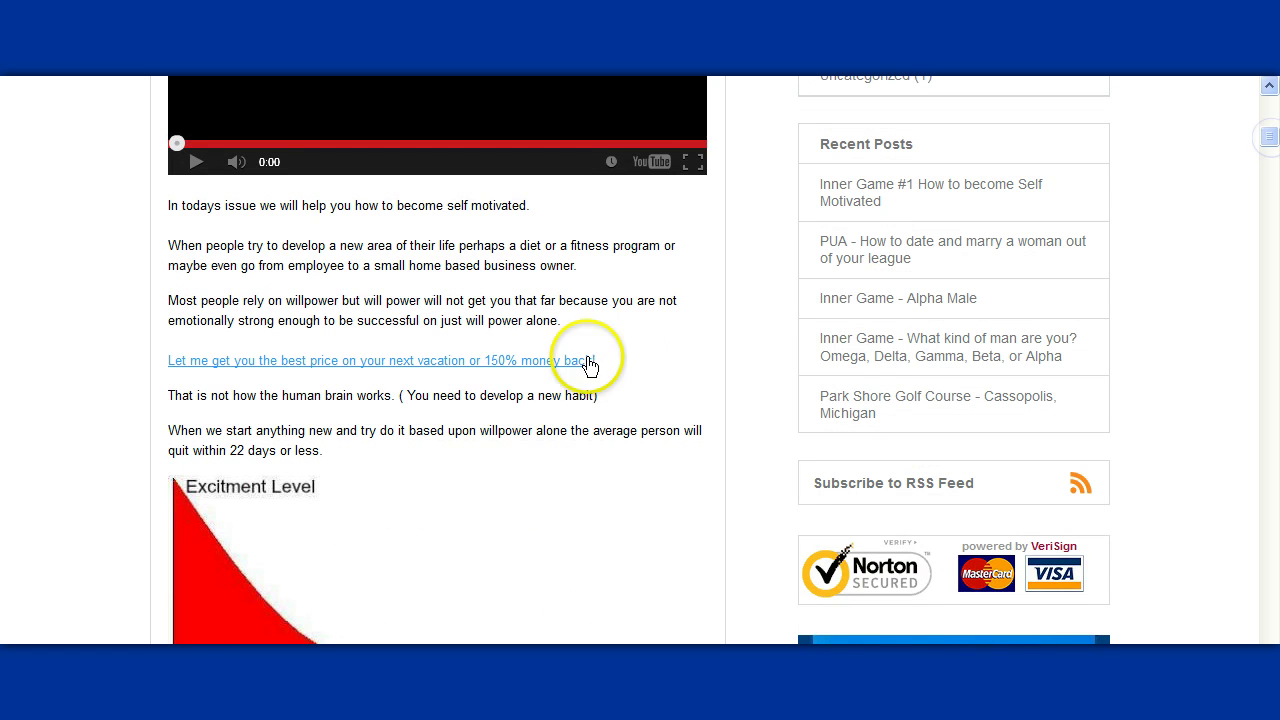
pyautogui.click(524, 362)
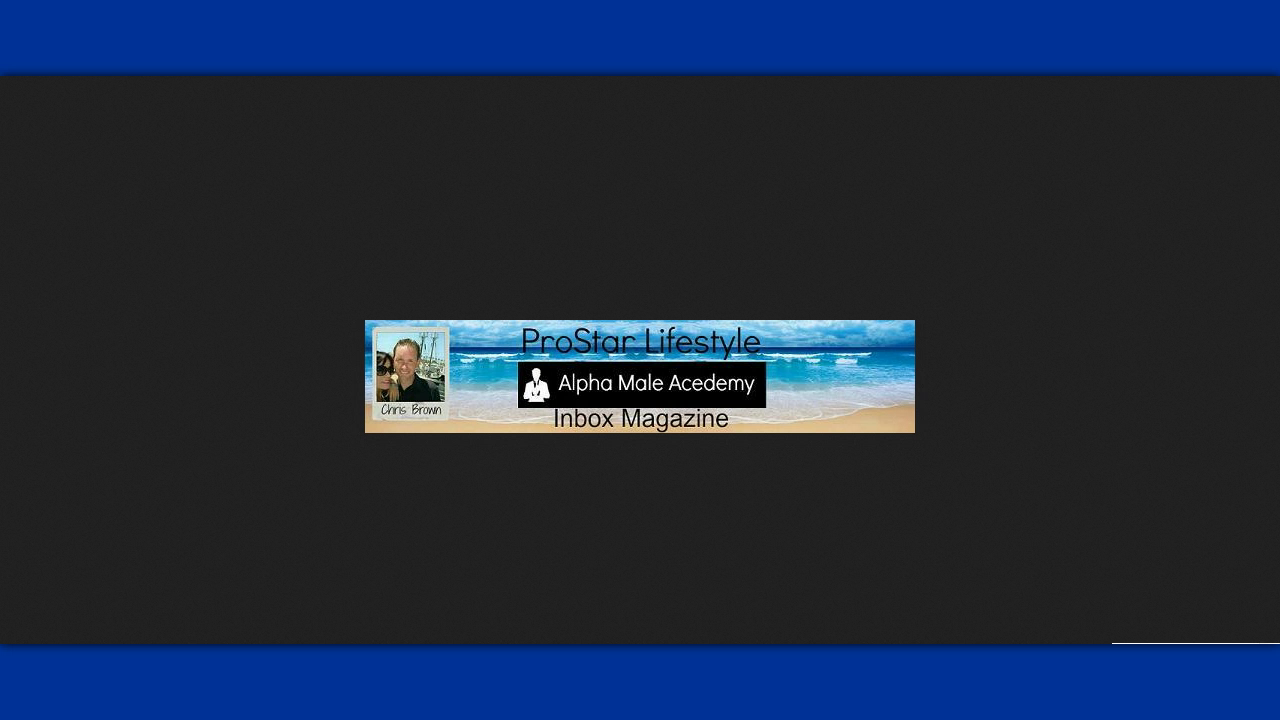
pyautogui.hotkey('alt', 'Left')
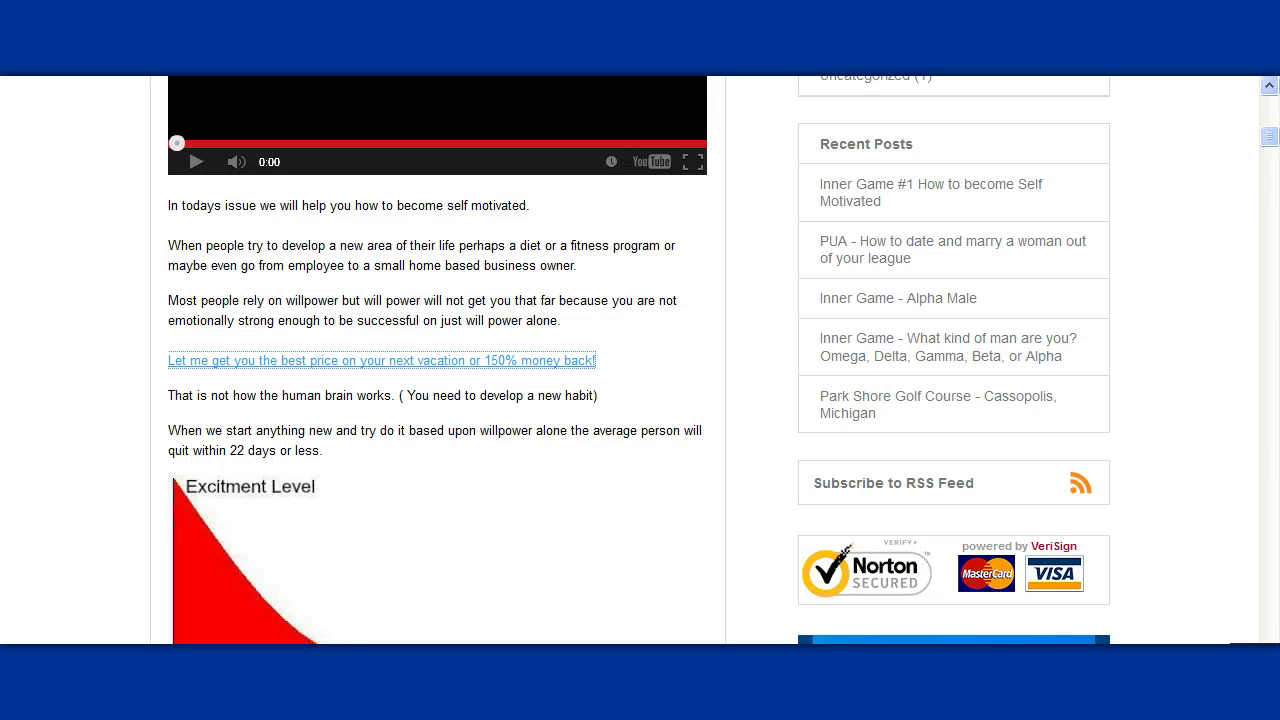
pyautogui.click(485, 310)
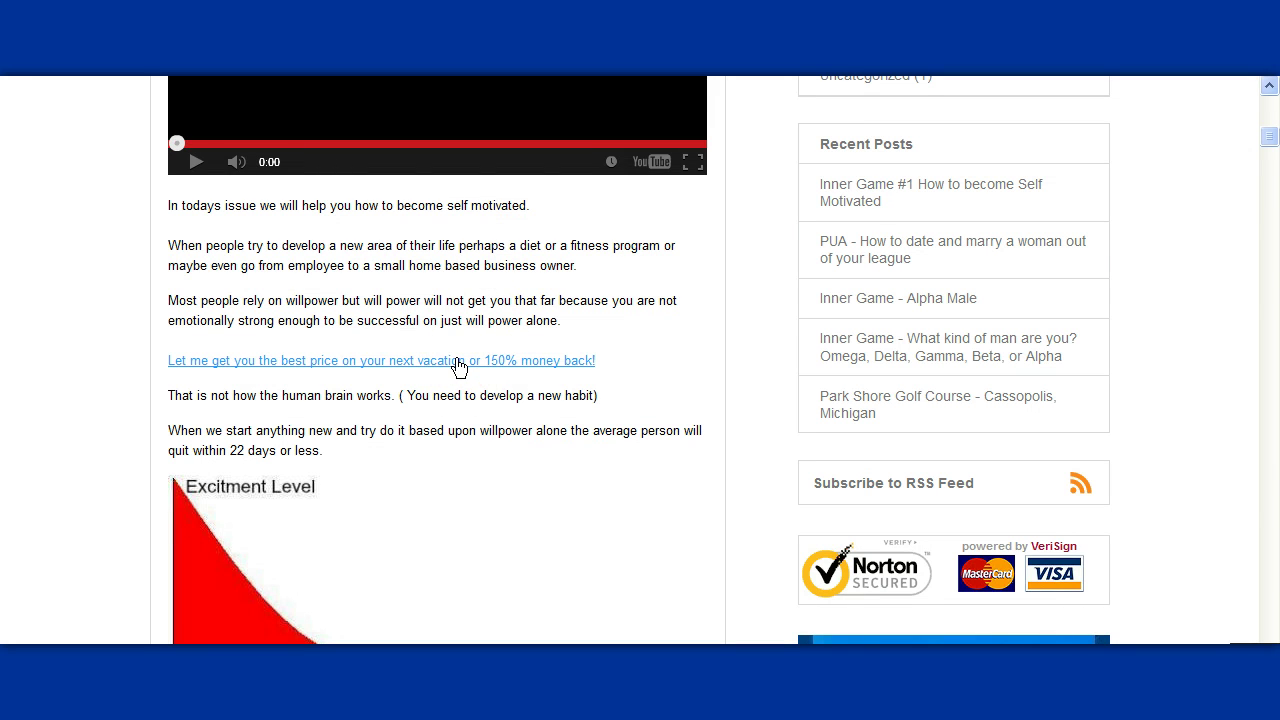
# Step: Check where the article's second best-price link, above the Frank Kern paragraph, leads and return to the article
pyautogui.moveTo(458, 367); pyautogui.dragTo(1266, 174)
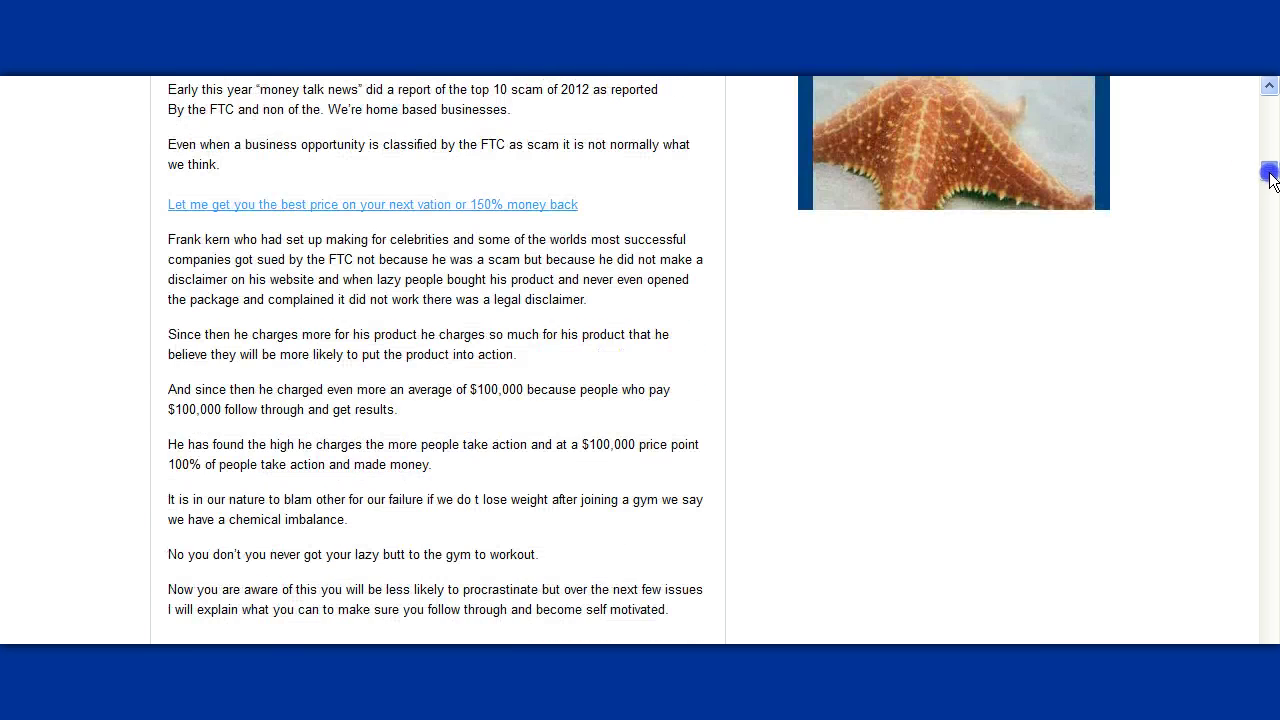
pyautogui.click(516, 204)
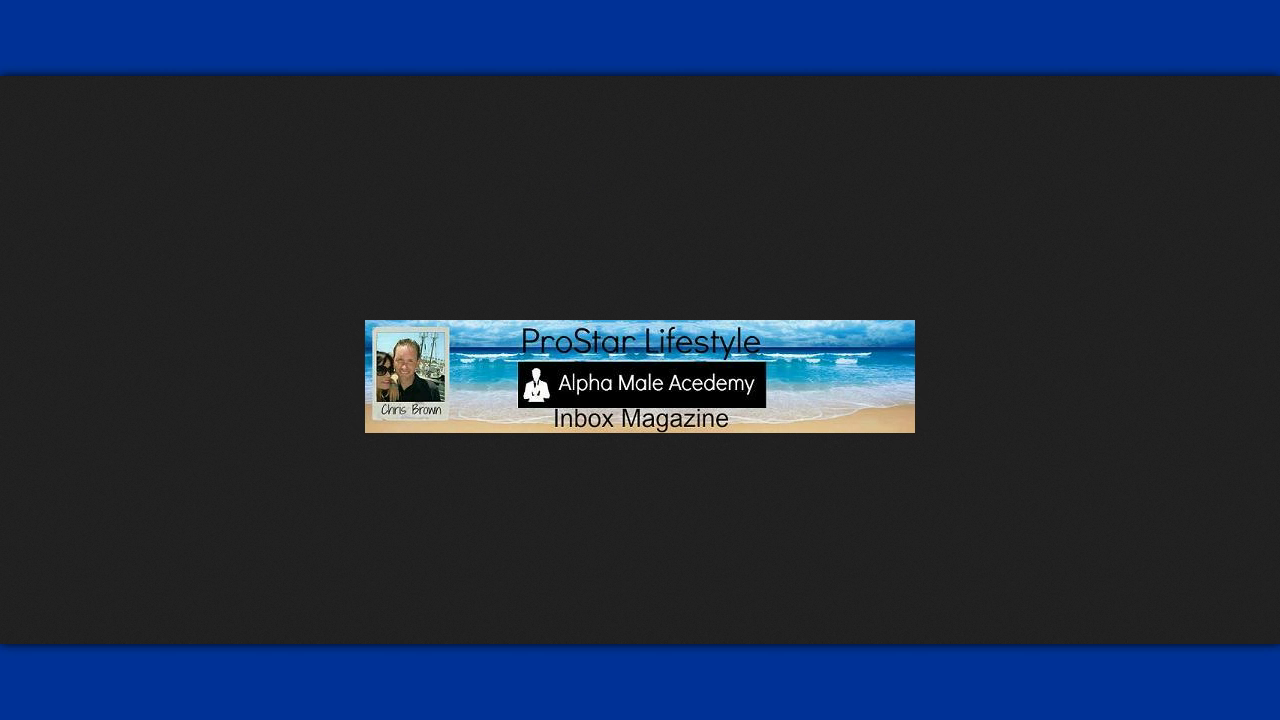
pyautogui.hotkey('alt', 'Left')
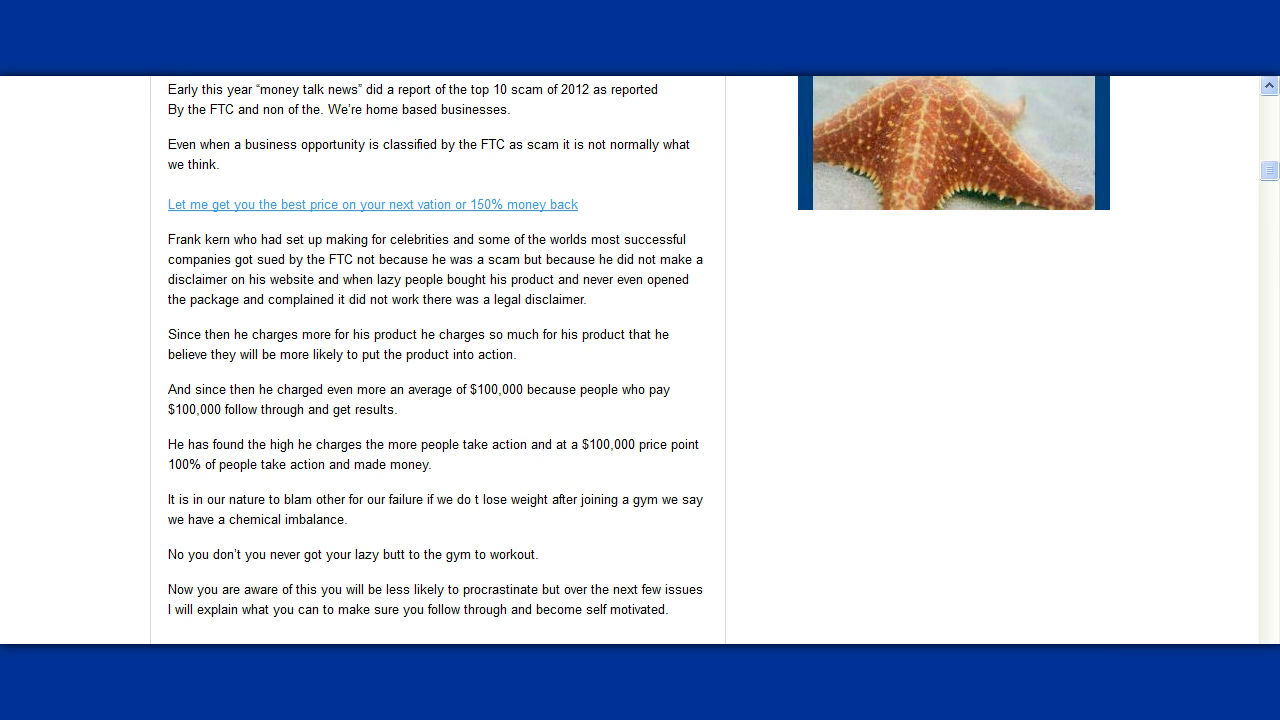
# Step: Open the Travel page of prostarsystem.com and copy its web address
pyautogui.write('p')
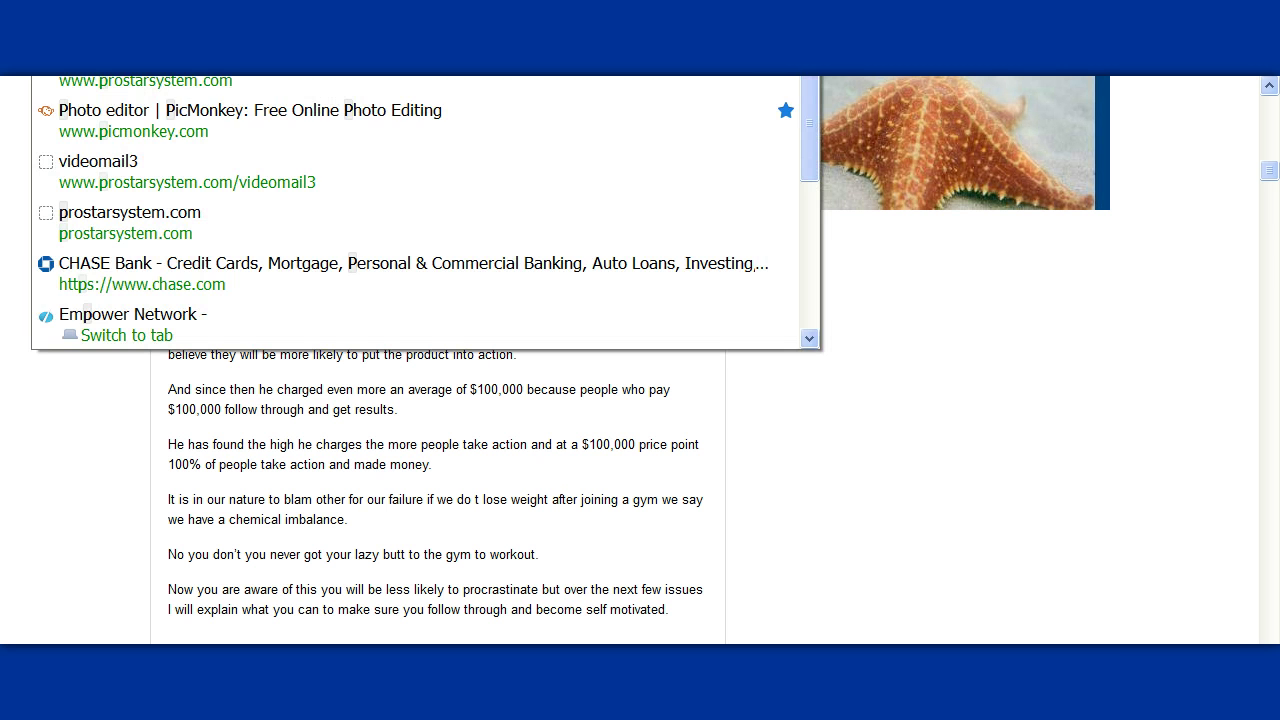
pyautogui.write('r')
pyautogui.press('Escape')
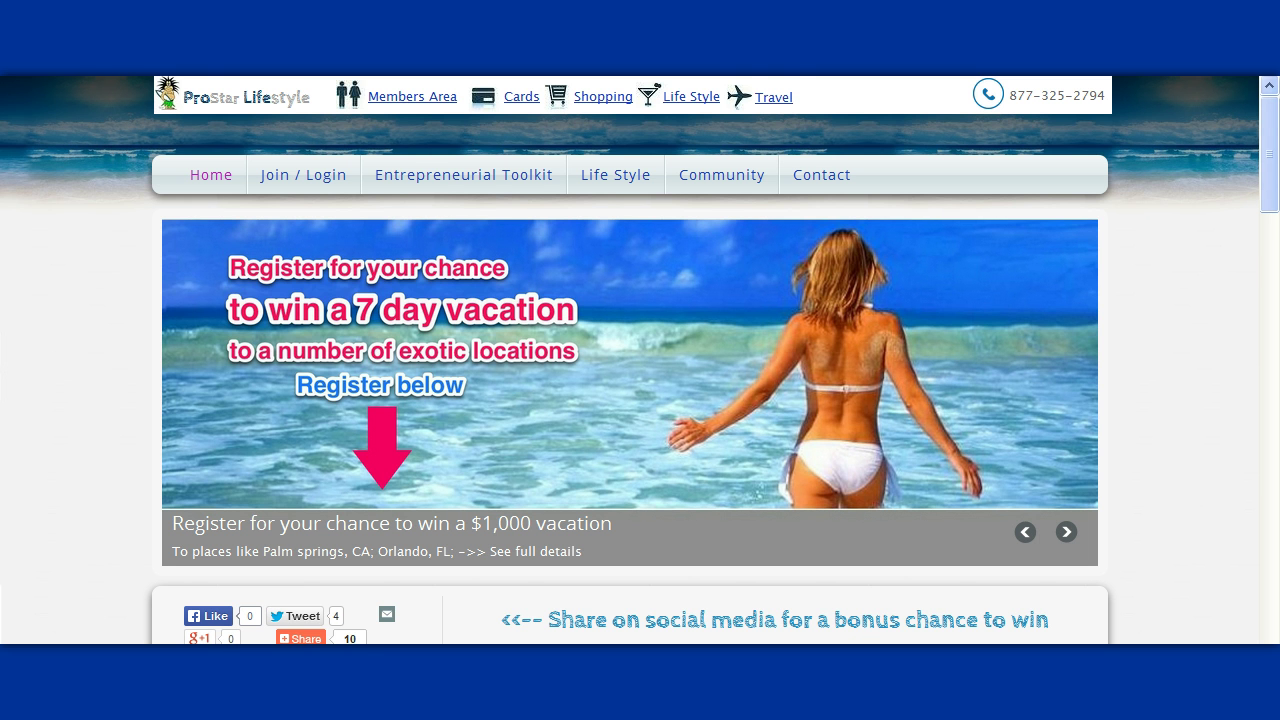
pyautogui.click(772, 98)
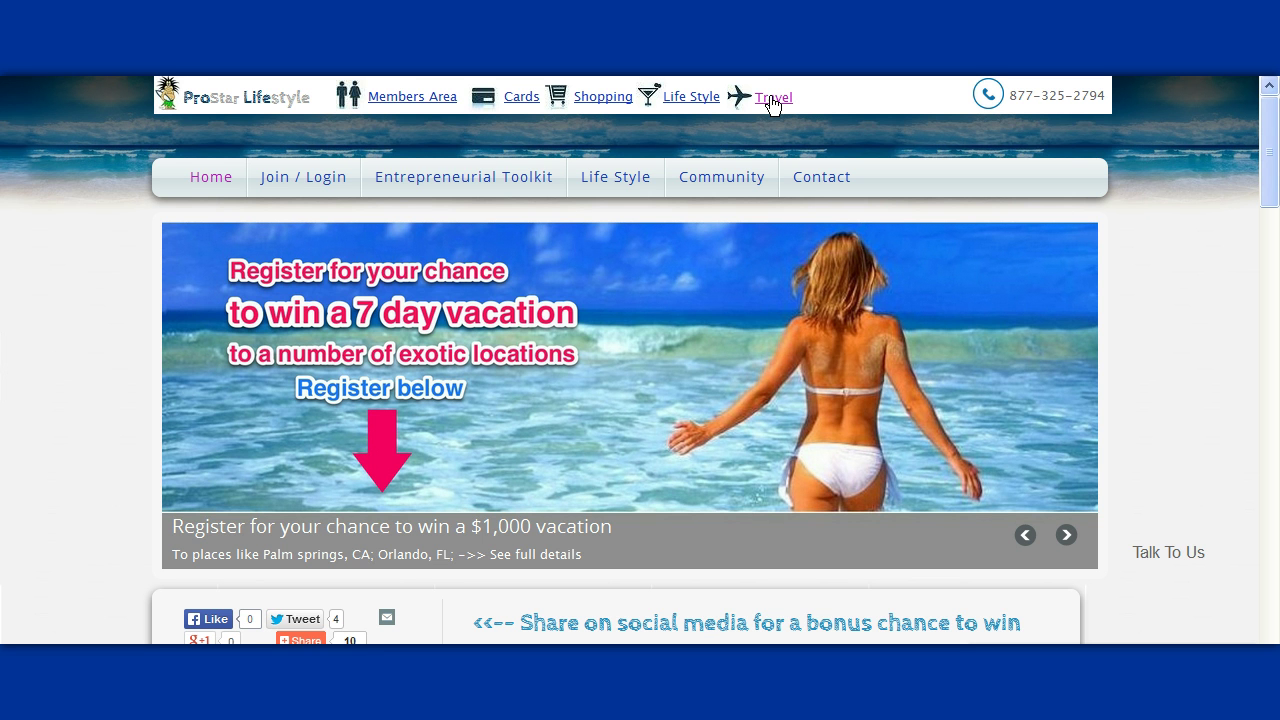
pyautogui.click(773, 98)
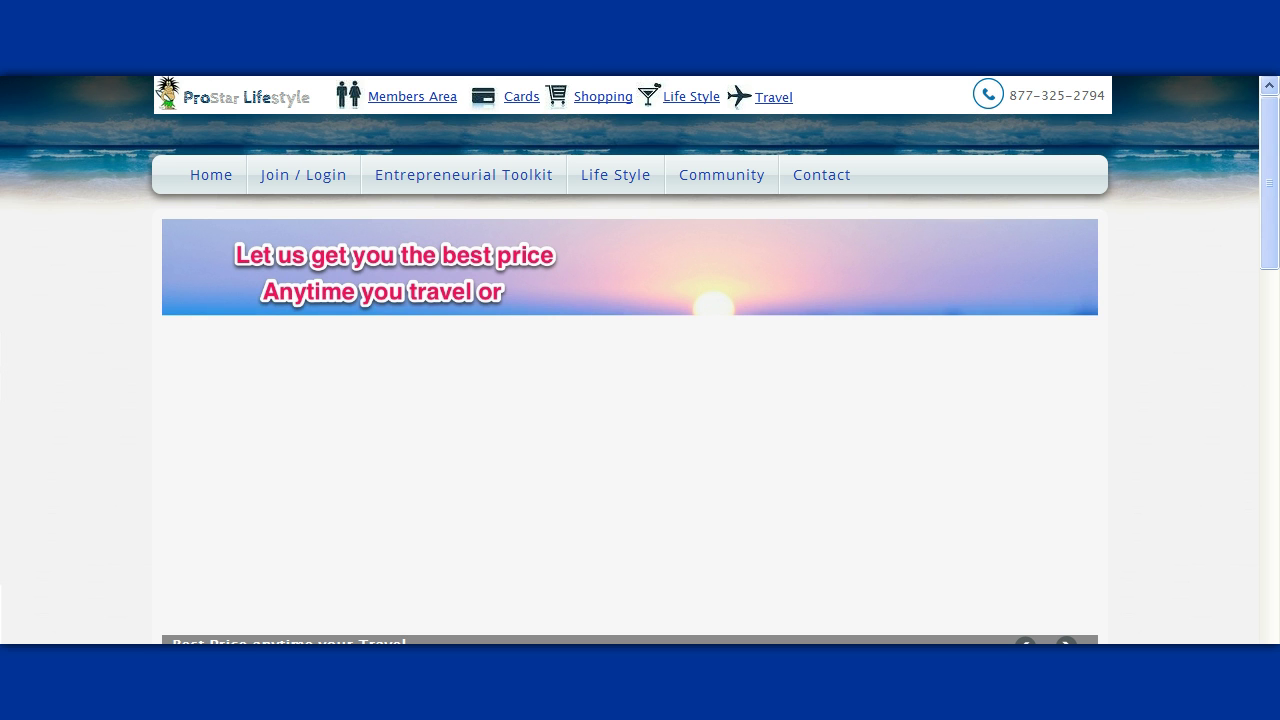
pyautogui.rightClick(530, 50)
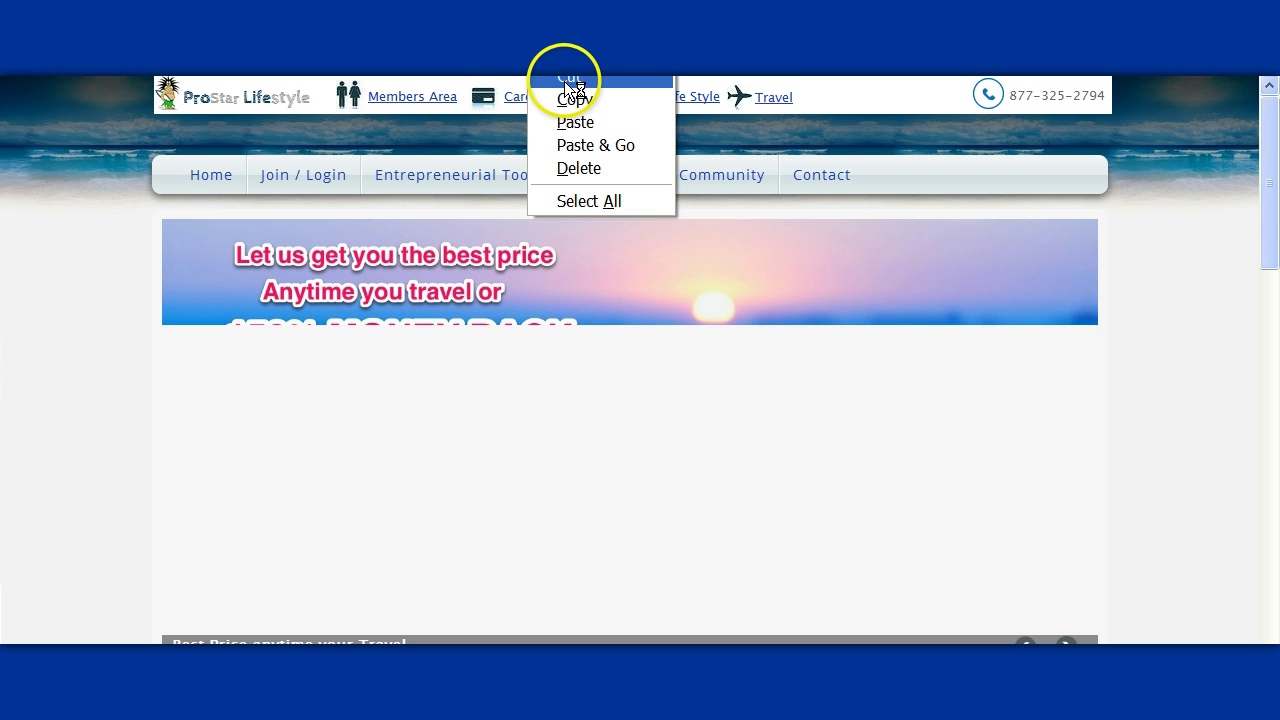
pyautogui.press('Escape')
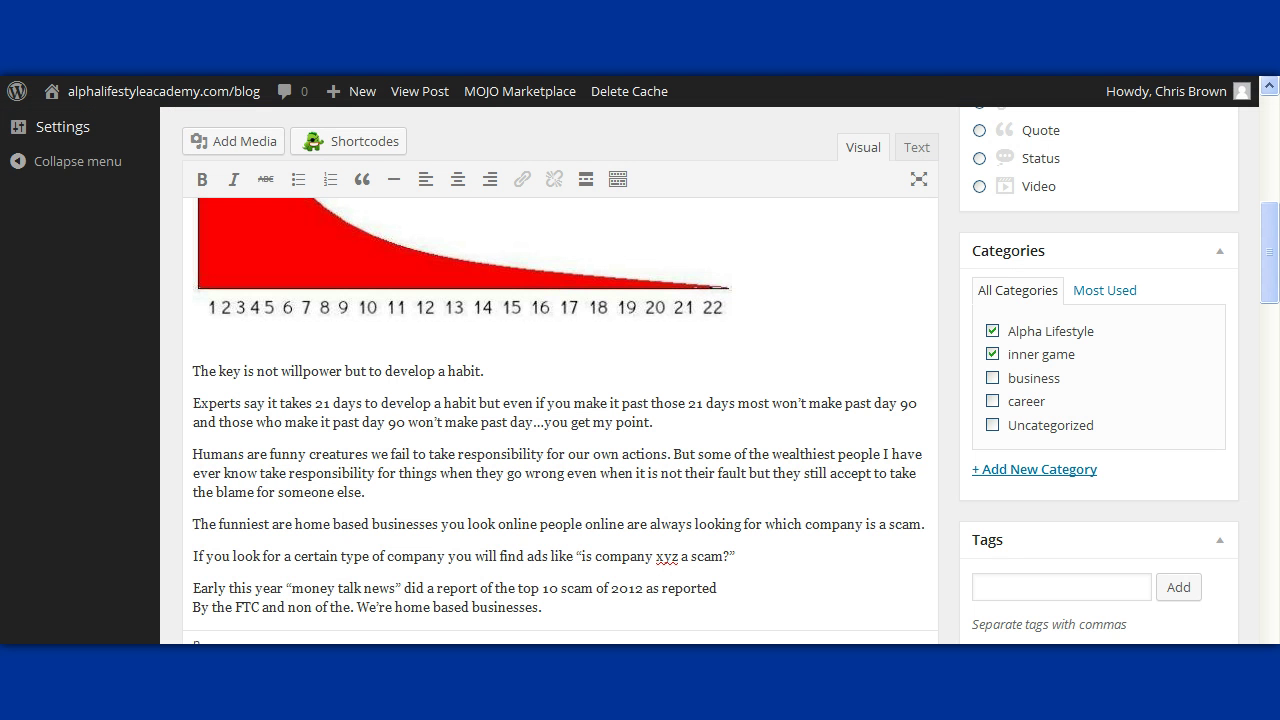
pyautogui.moveTo(1270, 271); pyautogui.dragTo(1274, 314)
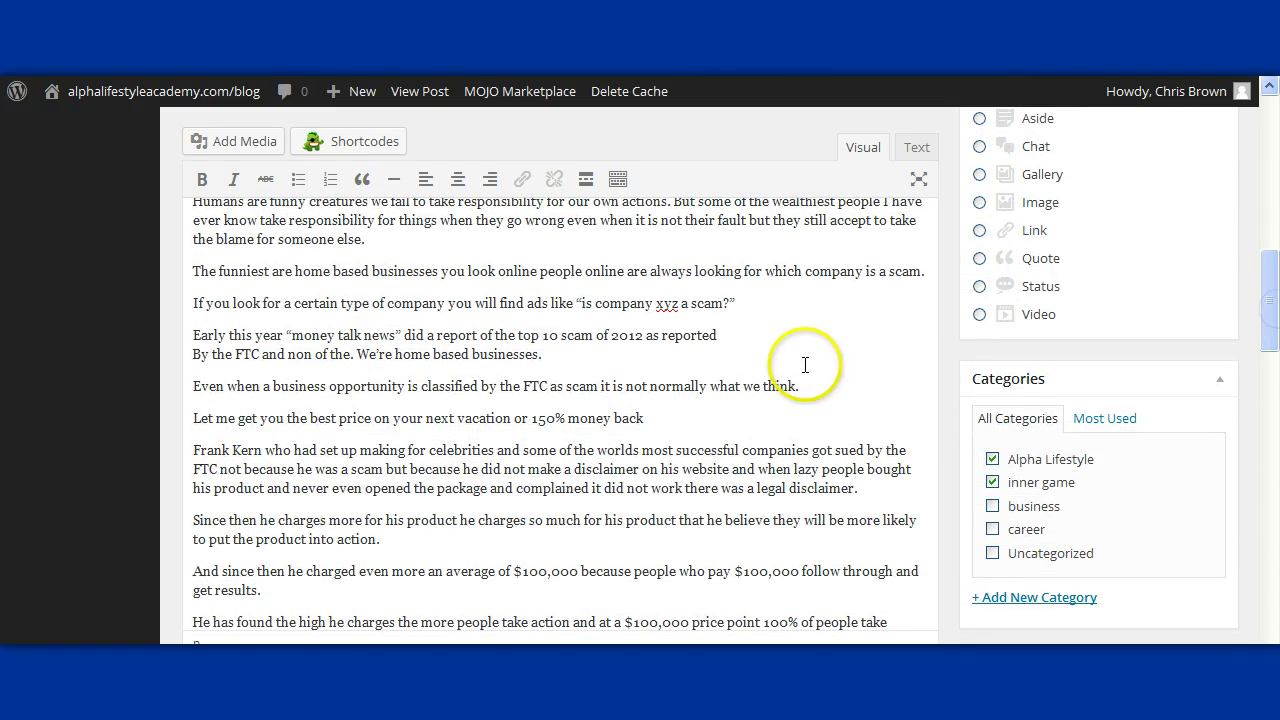
pyautogui.moveTo(645, 418); pyautogui.dragTo(190, 418)
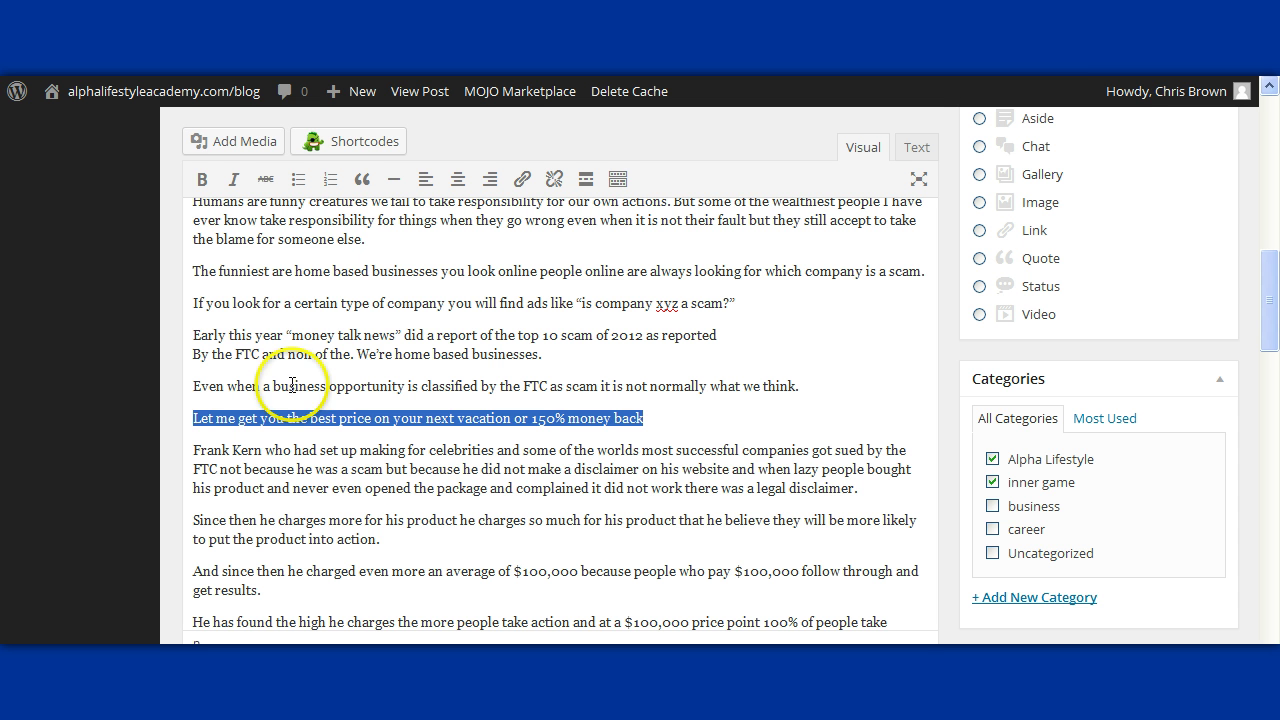
pyautogui.click(524, 177)
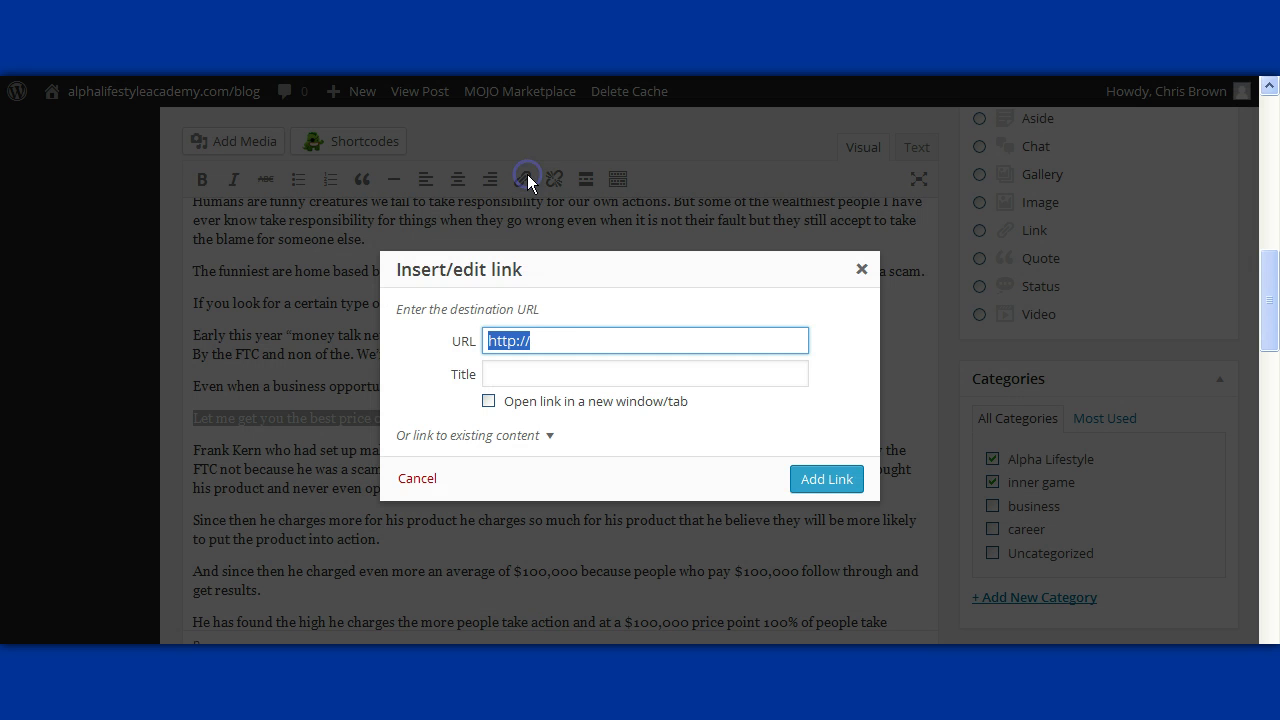
pyautogui.rightClick(537, 340)
pyautogui.click(581, 436)
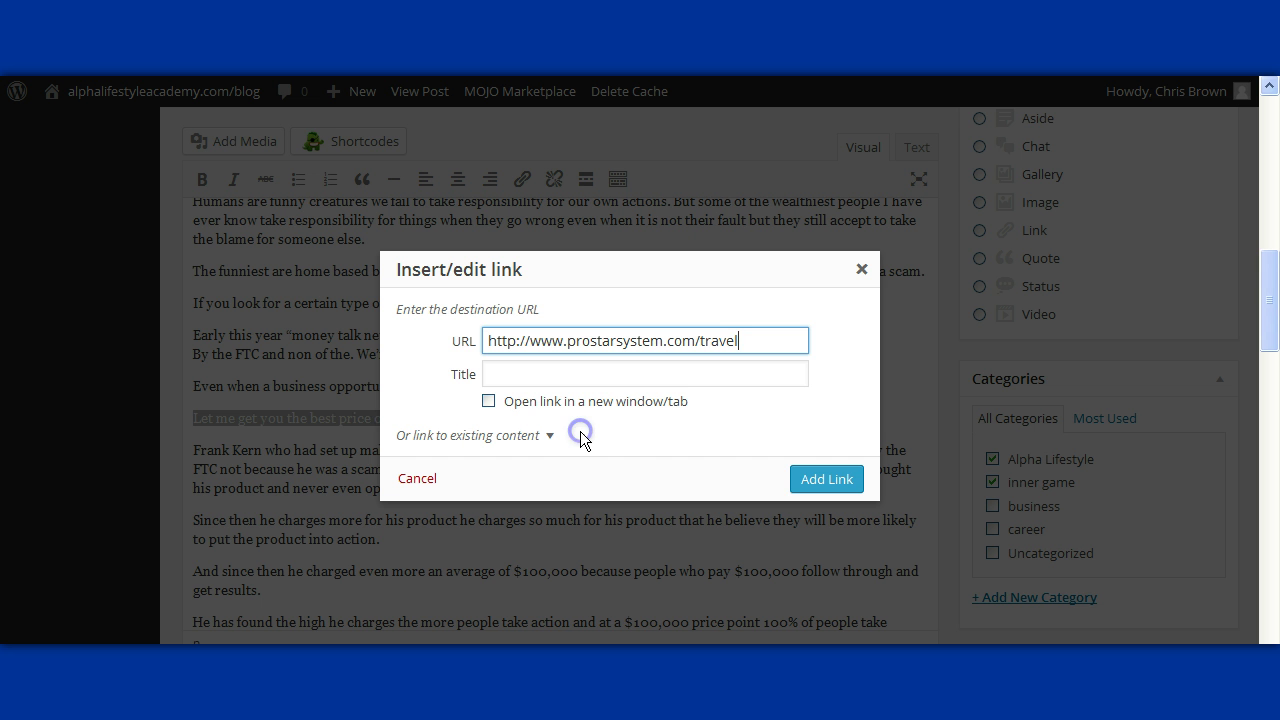
pyautogui.click(489, 401)
pyautogui.click(793, 483)
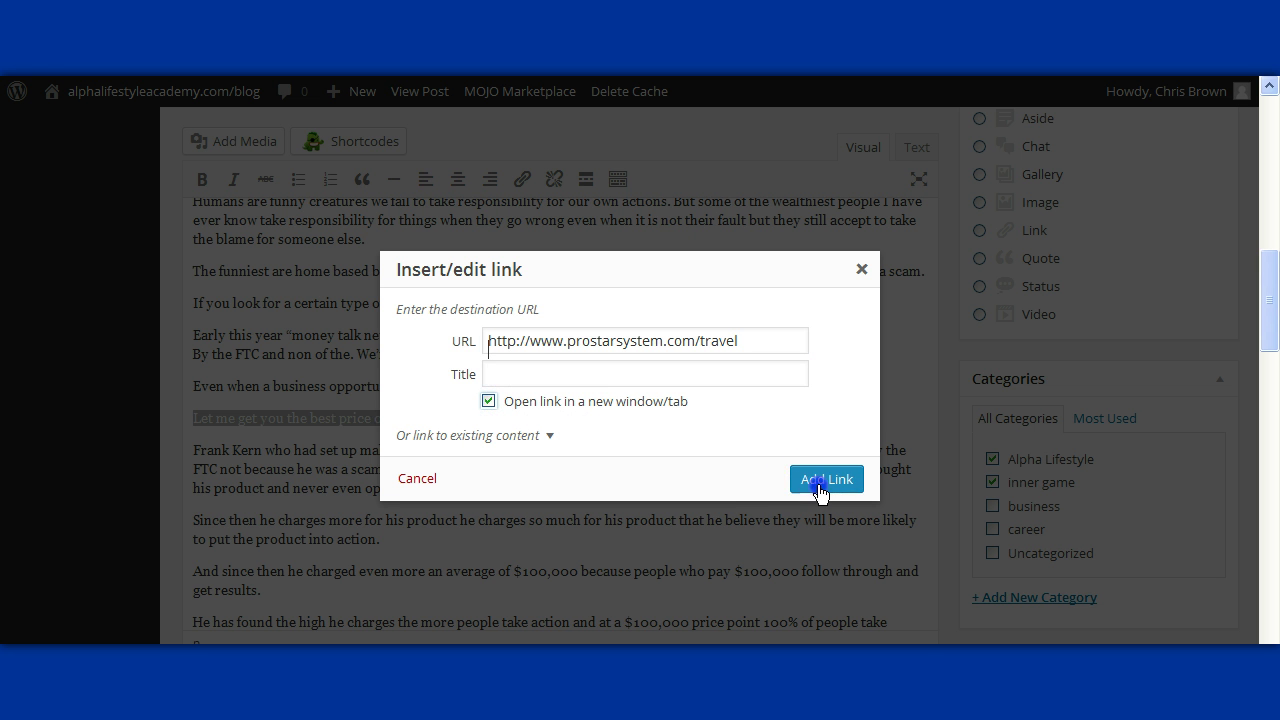
pyautogui.moveTo(1277, 296); pyautogui.dragTo(1273, 368)
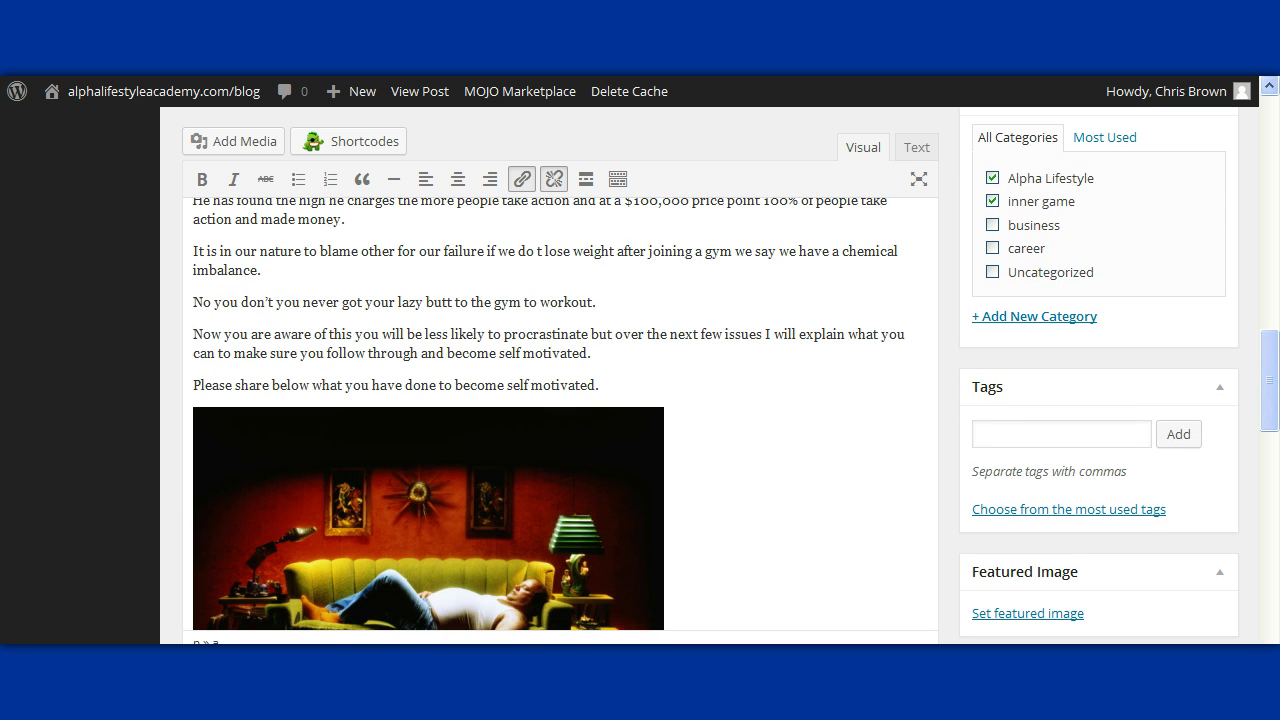
pyautogui.moveTo(1265, 380); pyautogui.dragTo(1276, 173)
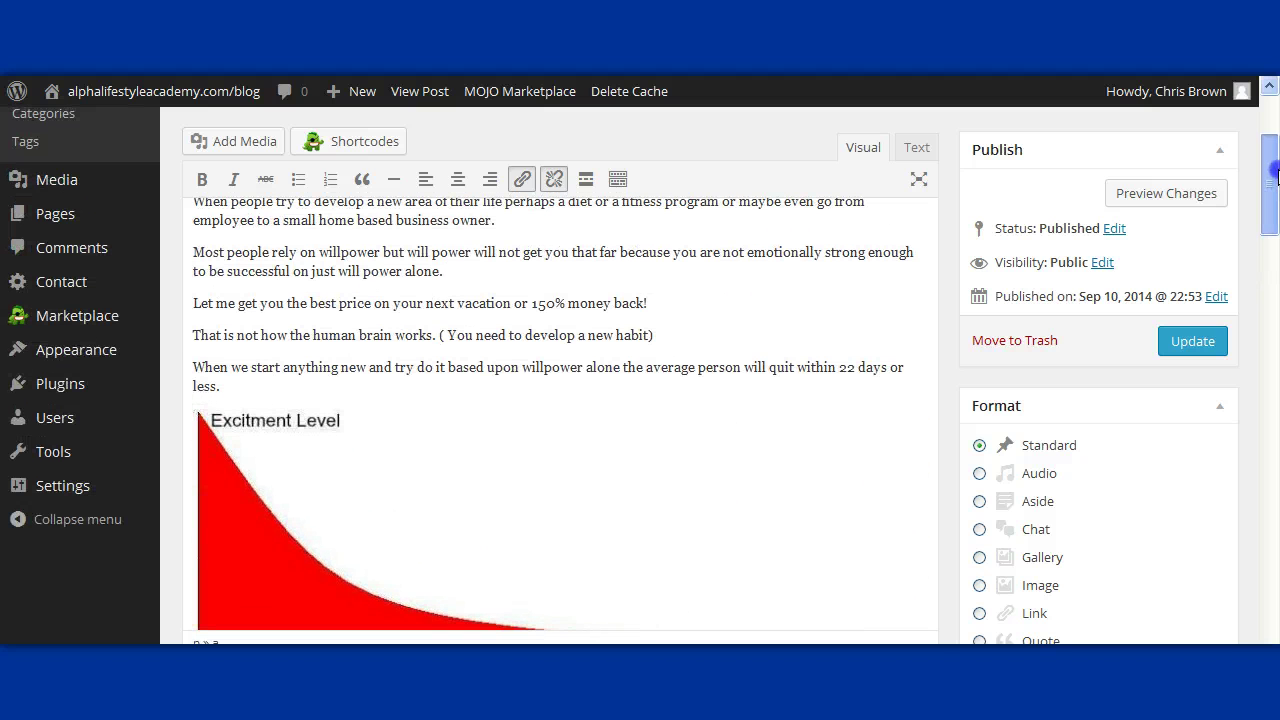
pyautogui.click(663, 300)
pyautogui.moveTo(663, 300); pyautogui.dragTo(200, 301)
pyautogui.click(523, 178)
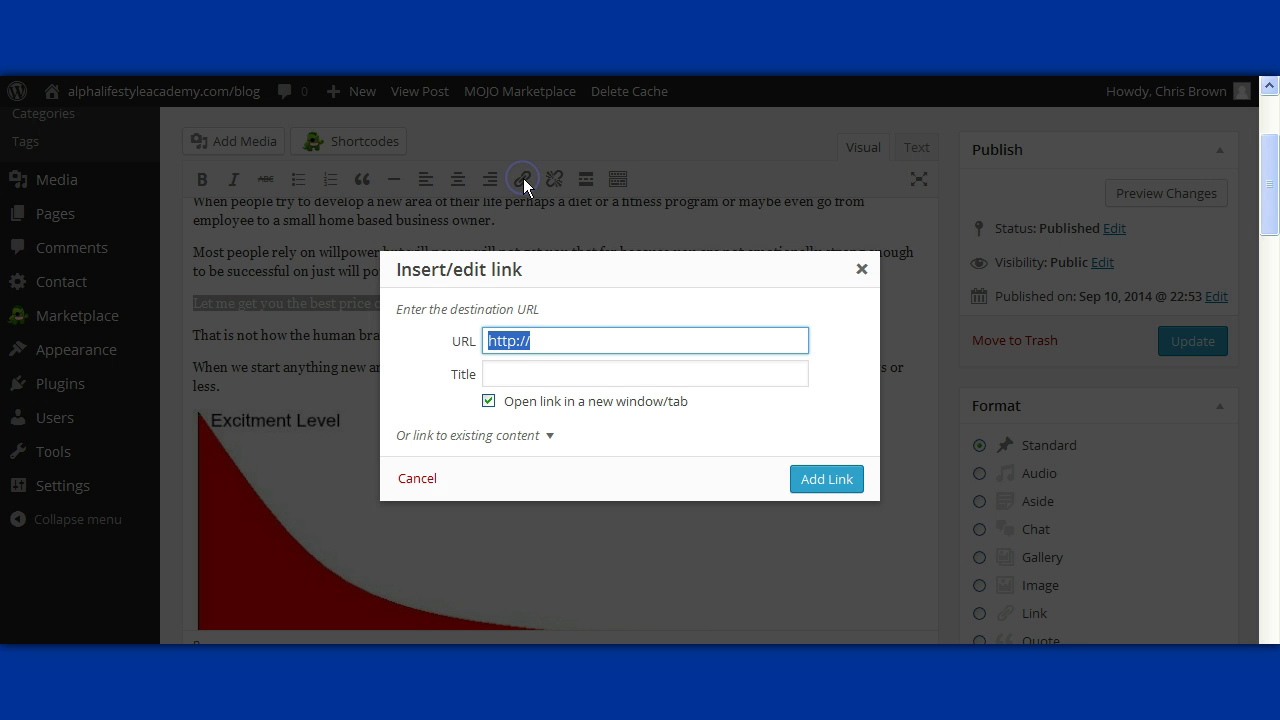
pyautogui.rightClick(568, 340)
pyautogui.click(619, 434)
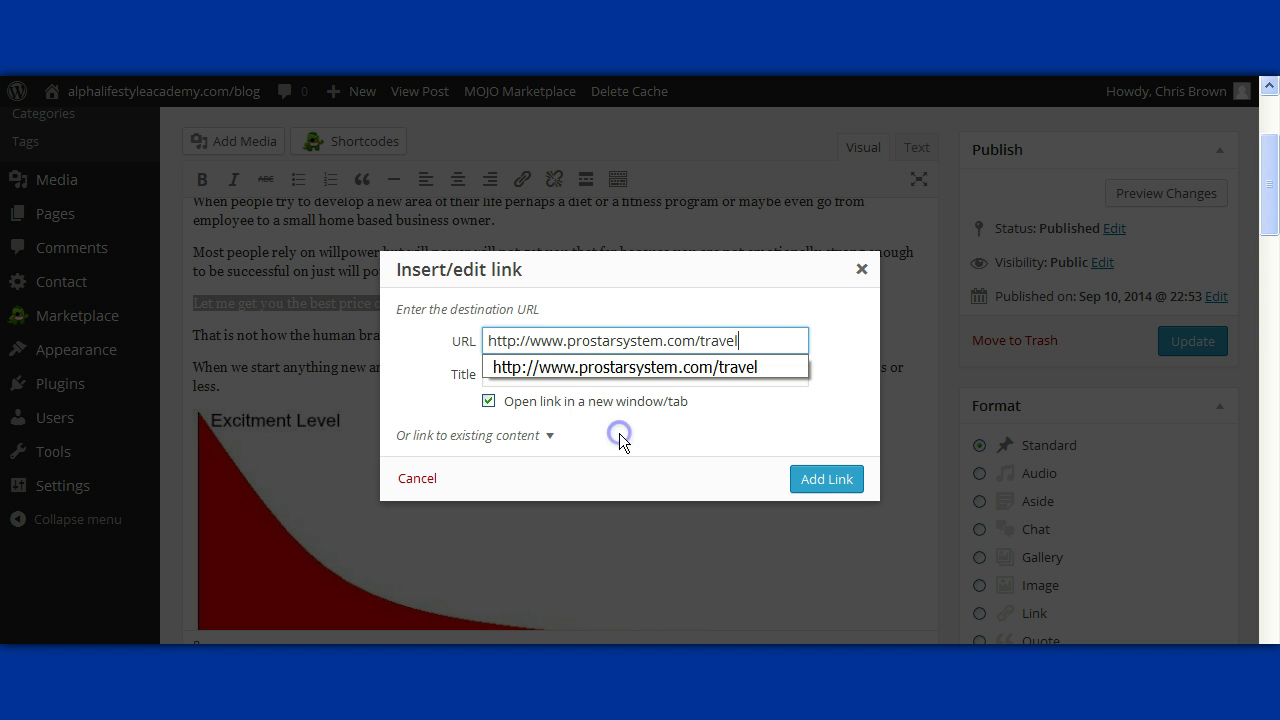
pyautogui.click(840, 479)
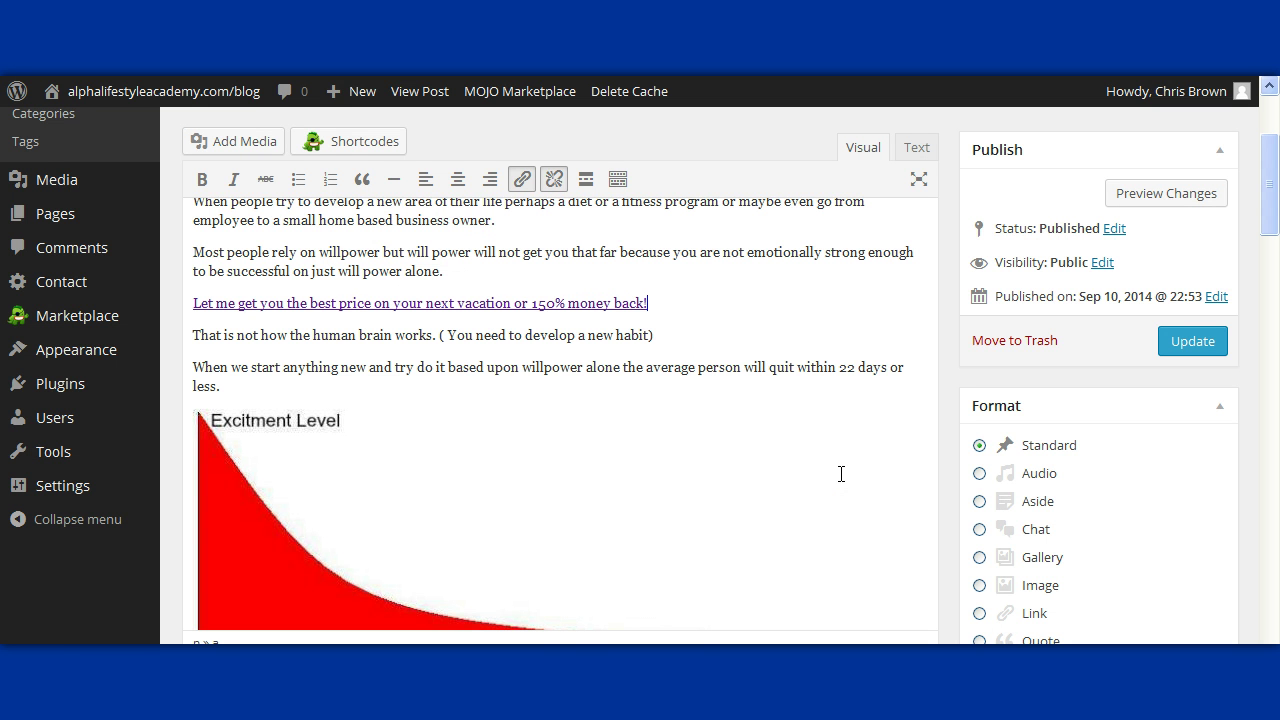
pyautogui.moveTo(1271, 185)
pyautogui.mouseDown()
pyautogui.moveTo(1276, 460)
pyautogui.moveTo(183, 457)
pyautogui.mouseUp()
pyautogui.click(545, 457)
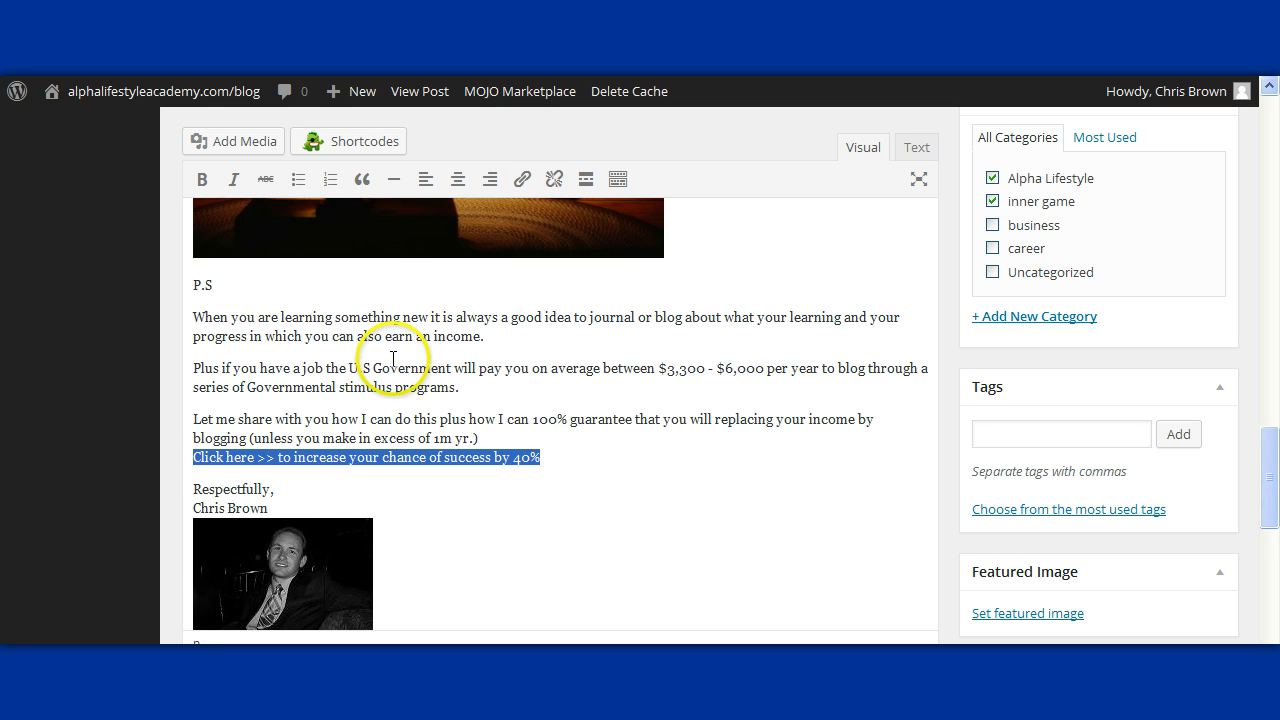
pyautogui.click(522, 180)
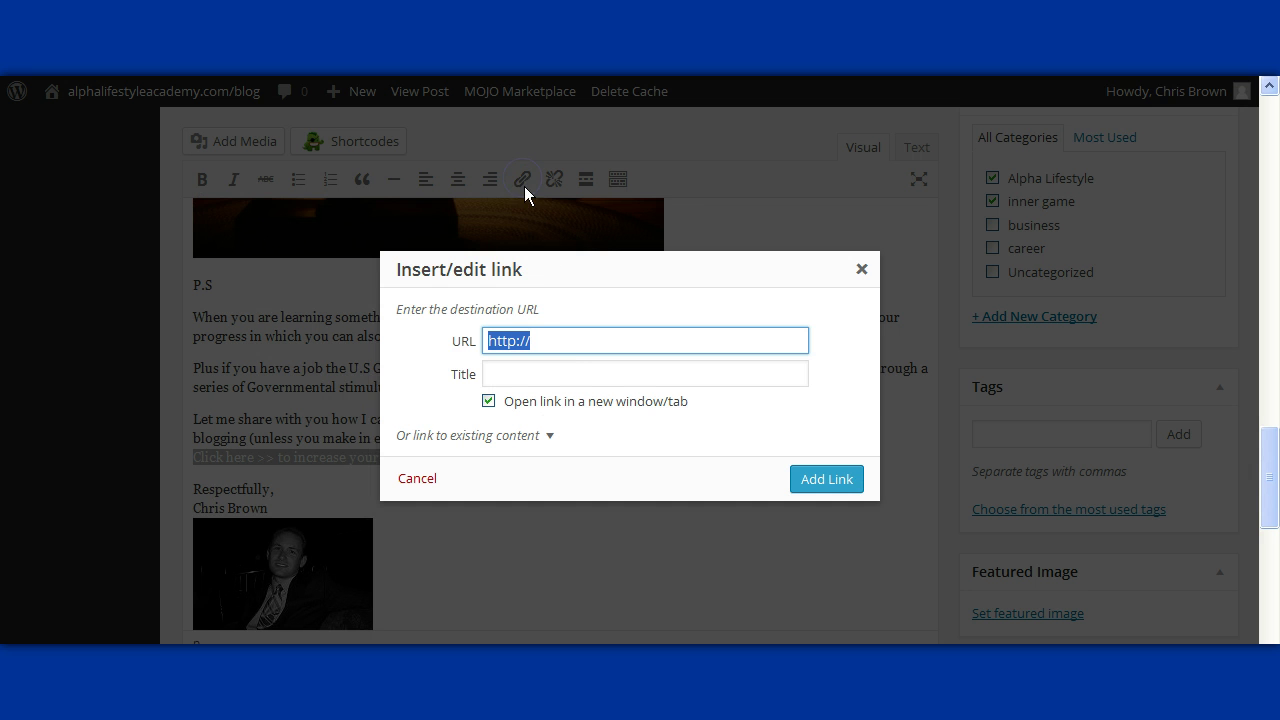
pyautogui.rightClick(546, 340)
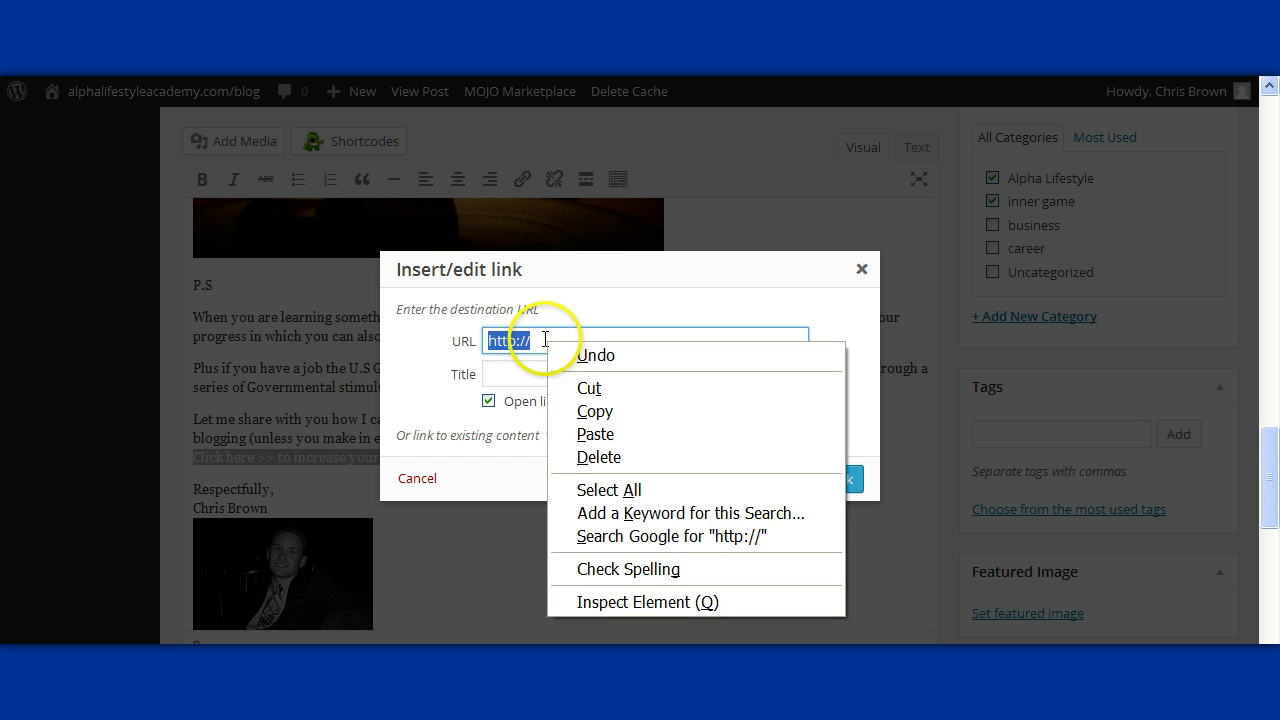
pyautogui.click(582, 432)
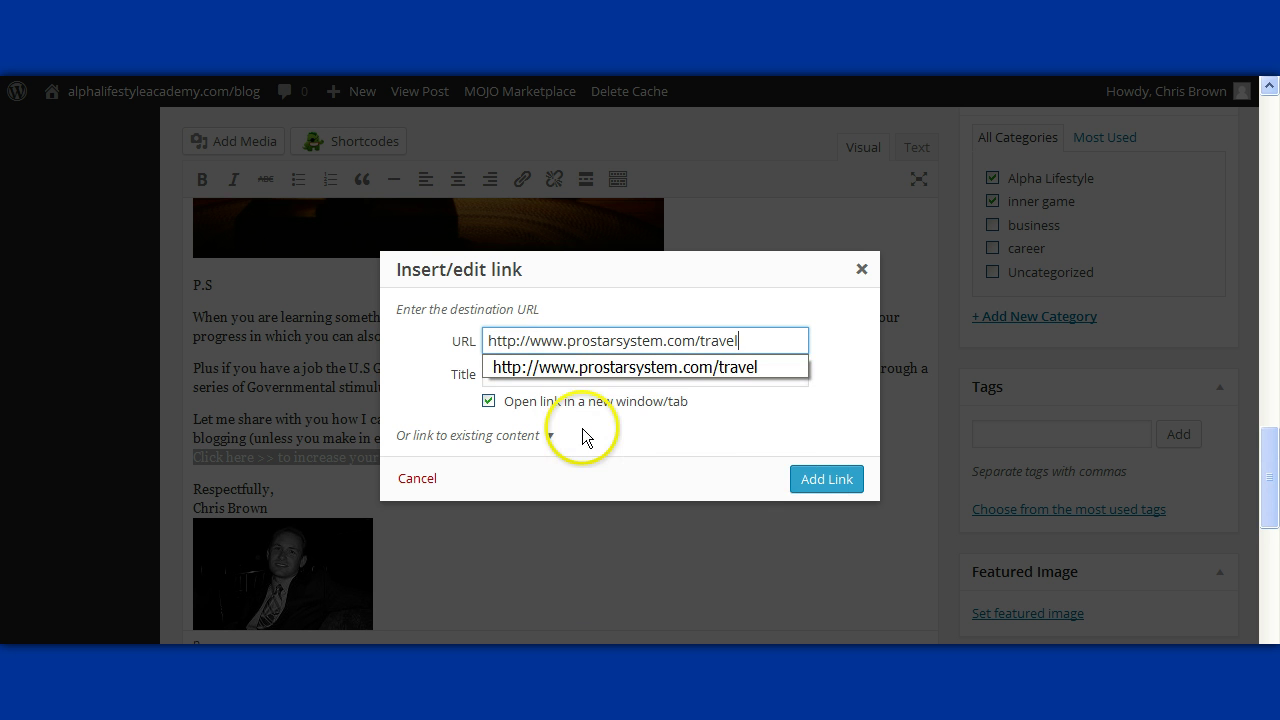
pyautogui.click(817, 480)
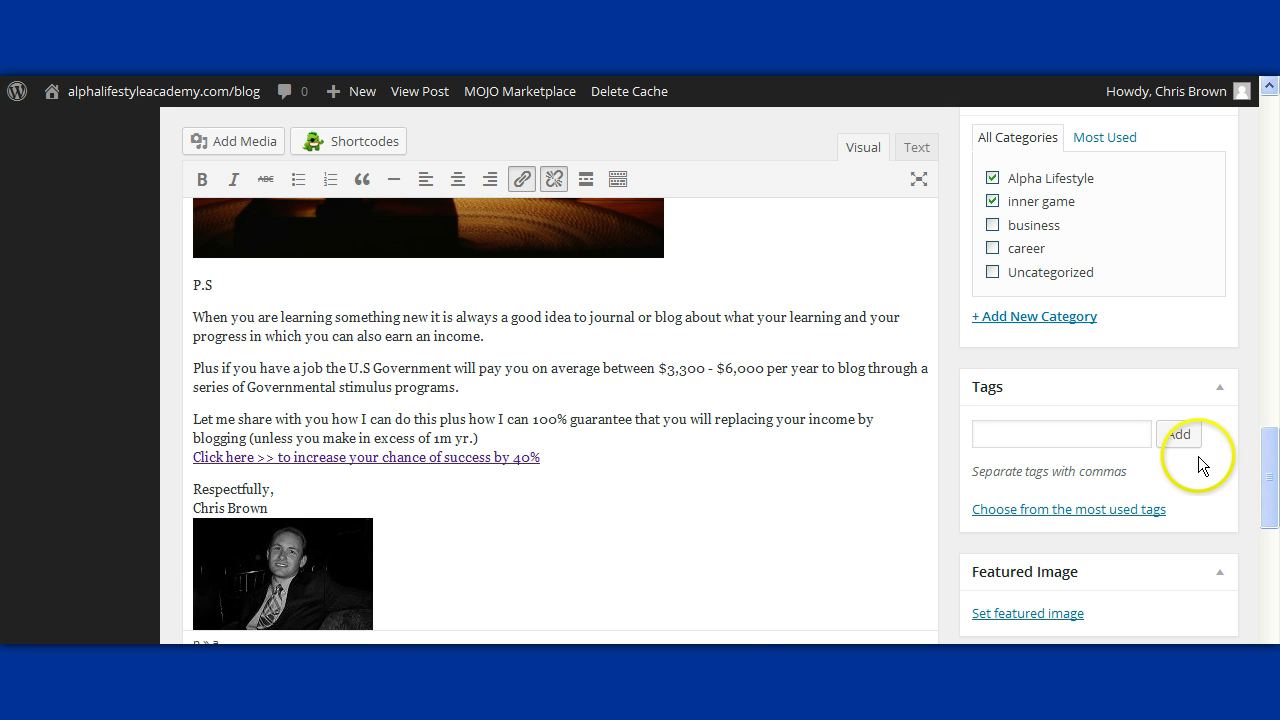
pyautogui.moveTo(1268, 457); pyautogui.dragTo(1273, 392)
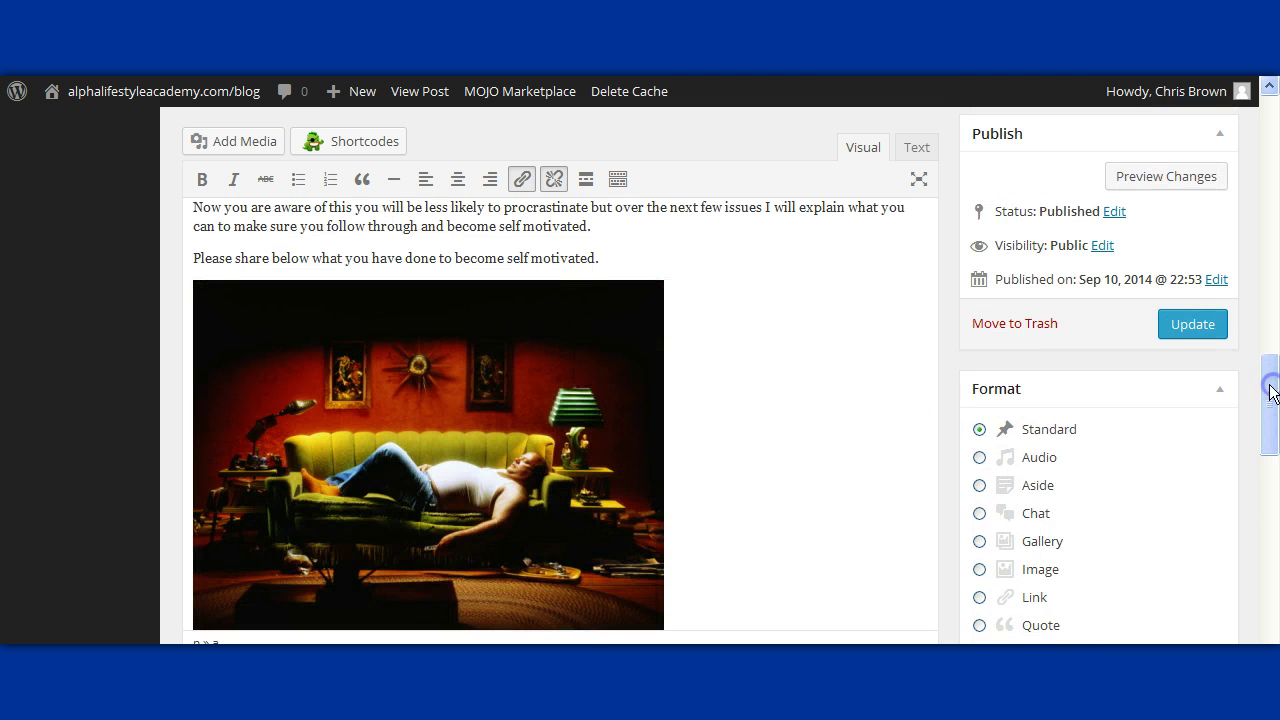
pyautogui.click(1192, 326)
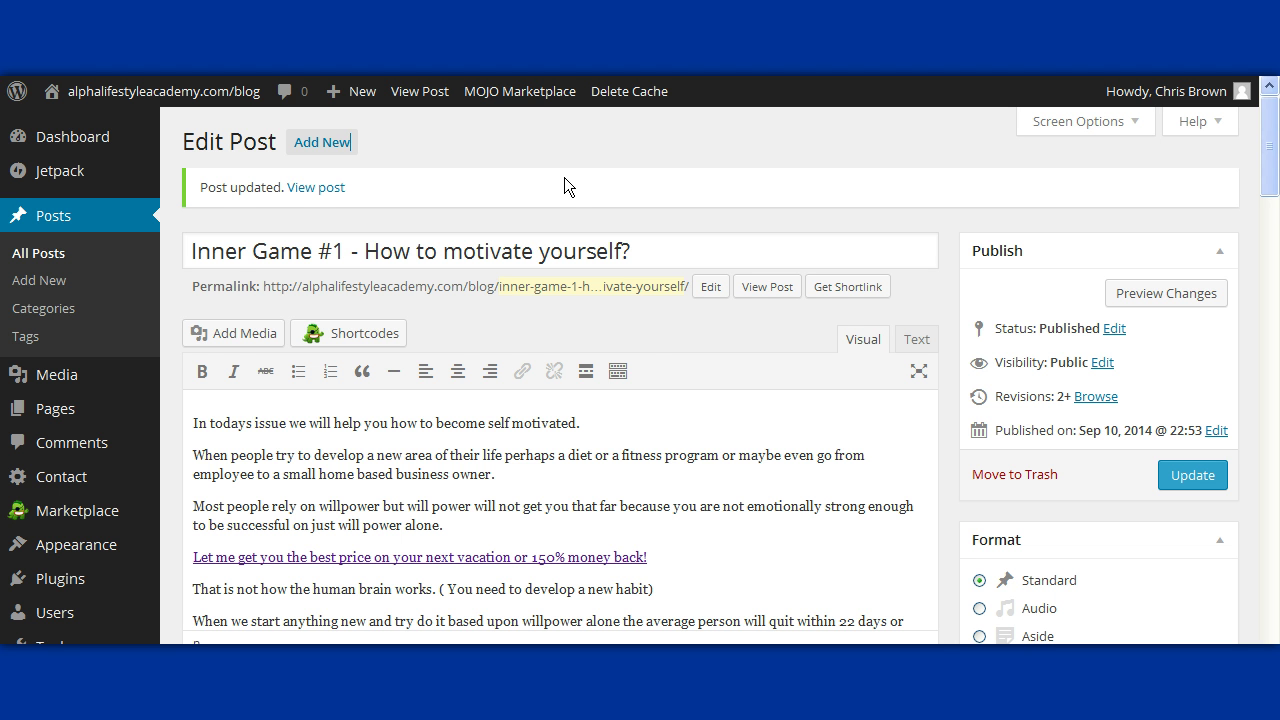
# Step: Show and hide the editor's extra formatting row, and correct "todays" to "today's" in the opening sentence
pyautogui.click(617, 374)
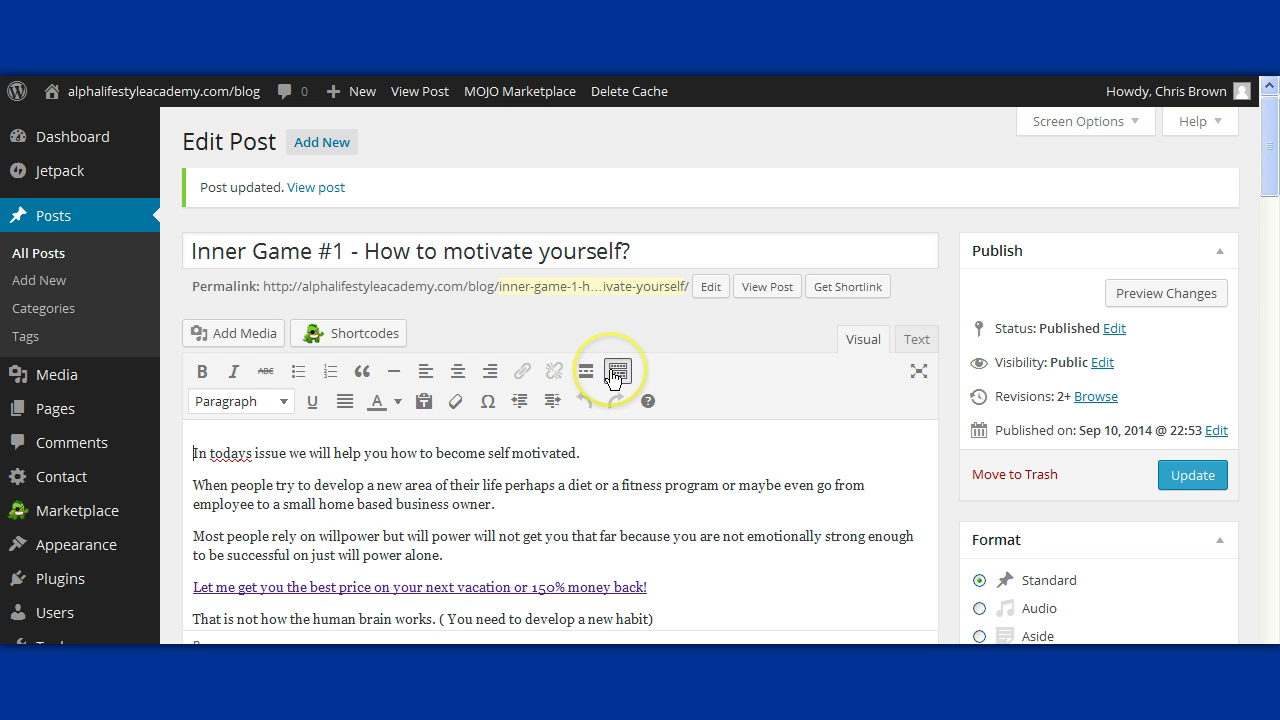
pyautogui.click(617, 374)
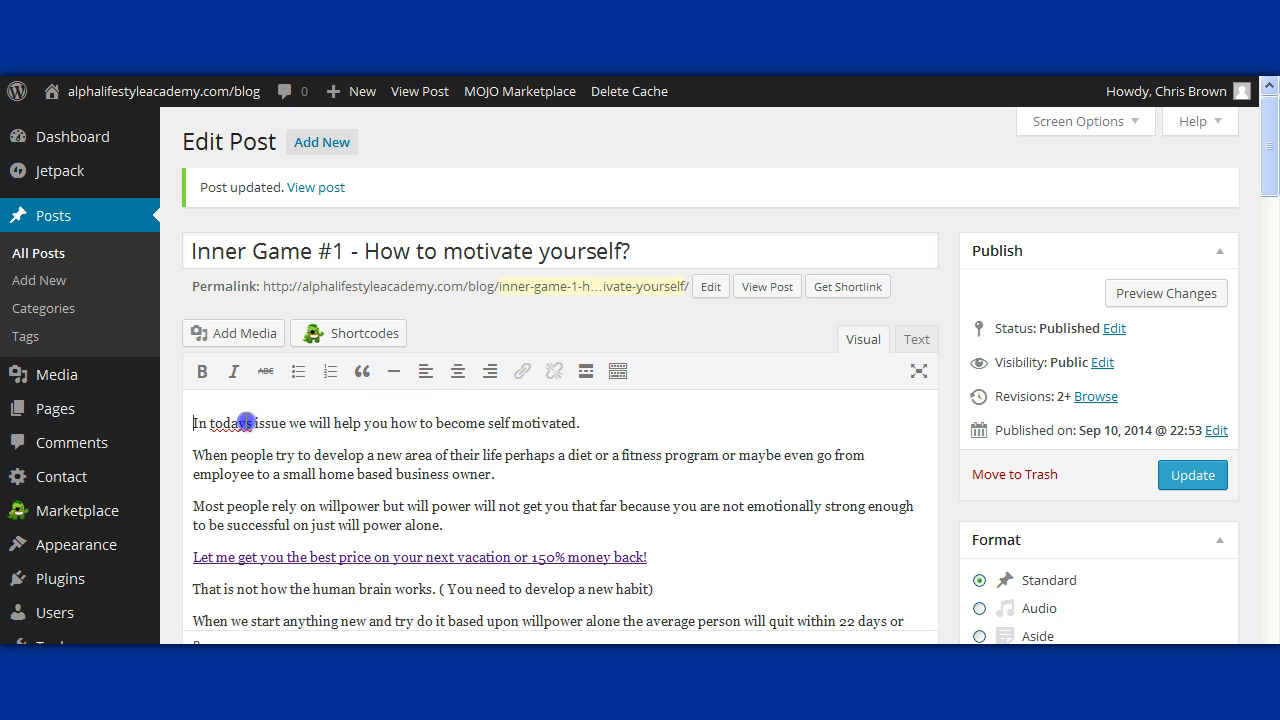
pyautogui.rightClick(246, 418)
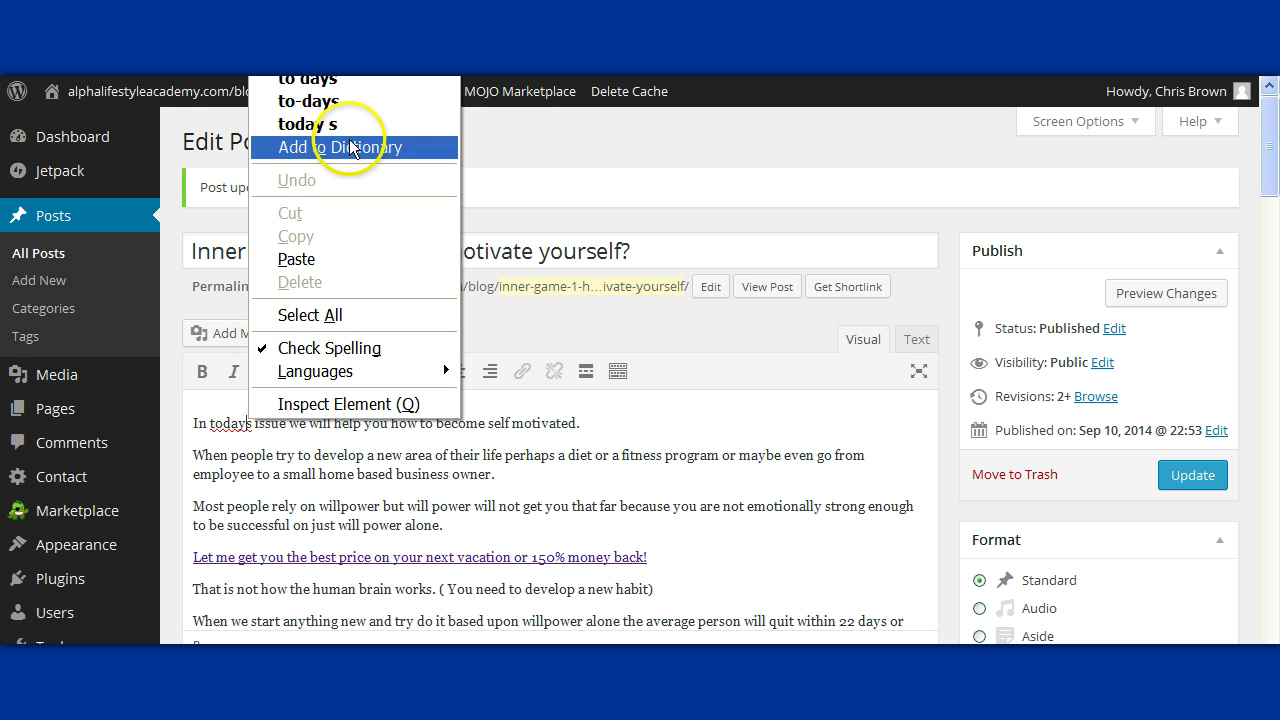
pyautogui.click(300, 72)
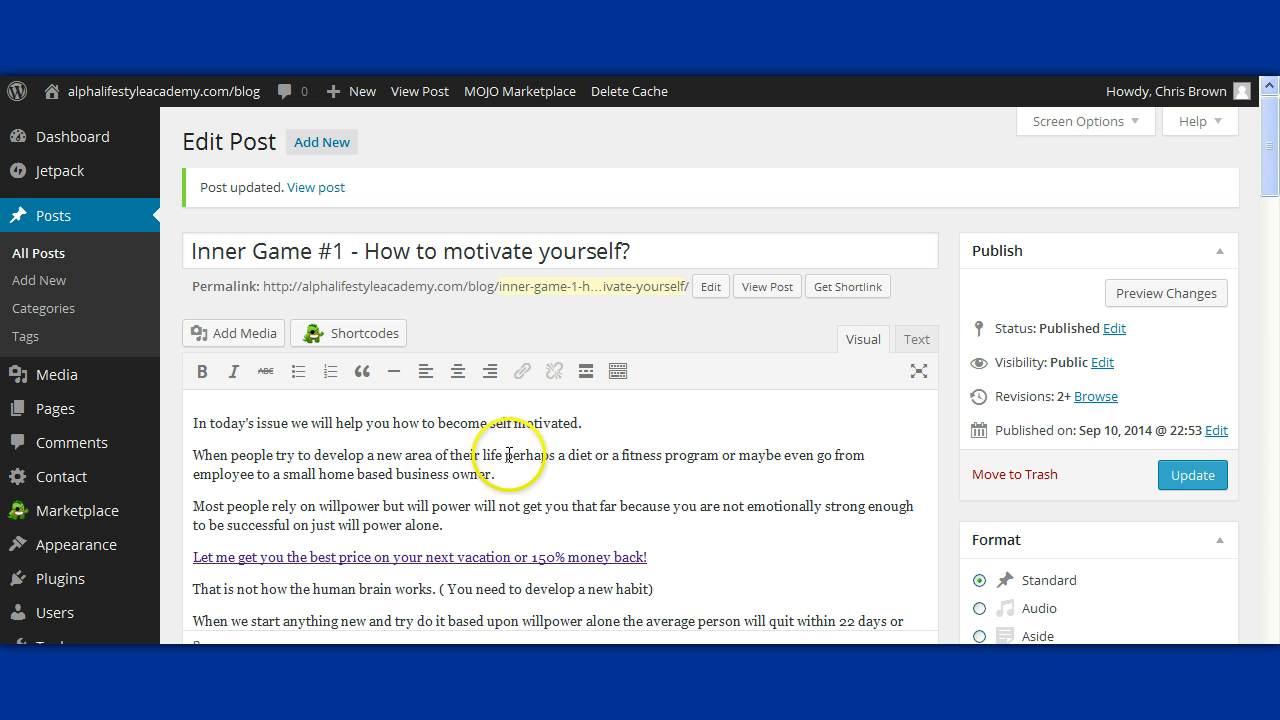
# Step: Make the phrases "When people try to develop a new area of their life" and "Most people rely on willpower" bold
pyautogui.moveTo(503, 455); pyautogui.dragTo(197, 441)
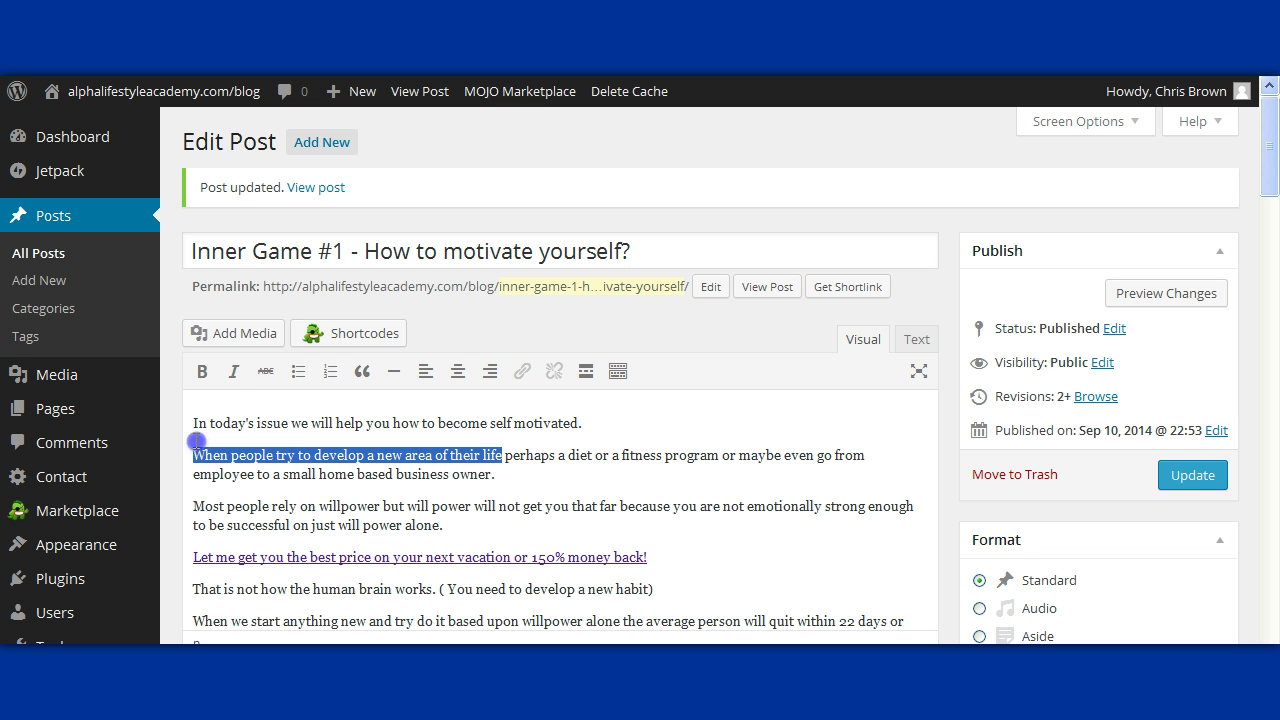
pyautogui.click(205, 372)
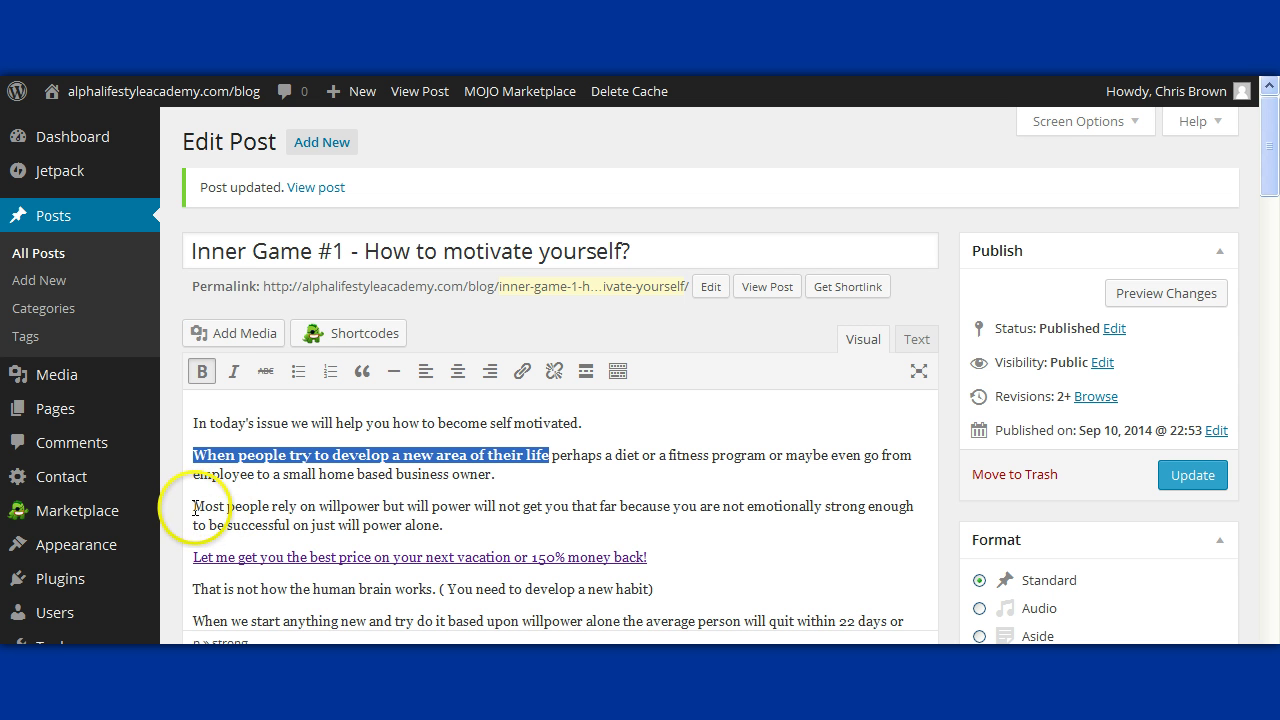
pyautogui.moveTo(195, 506); pyautogui.dragTo(362, 500)
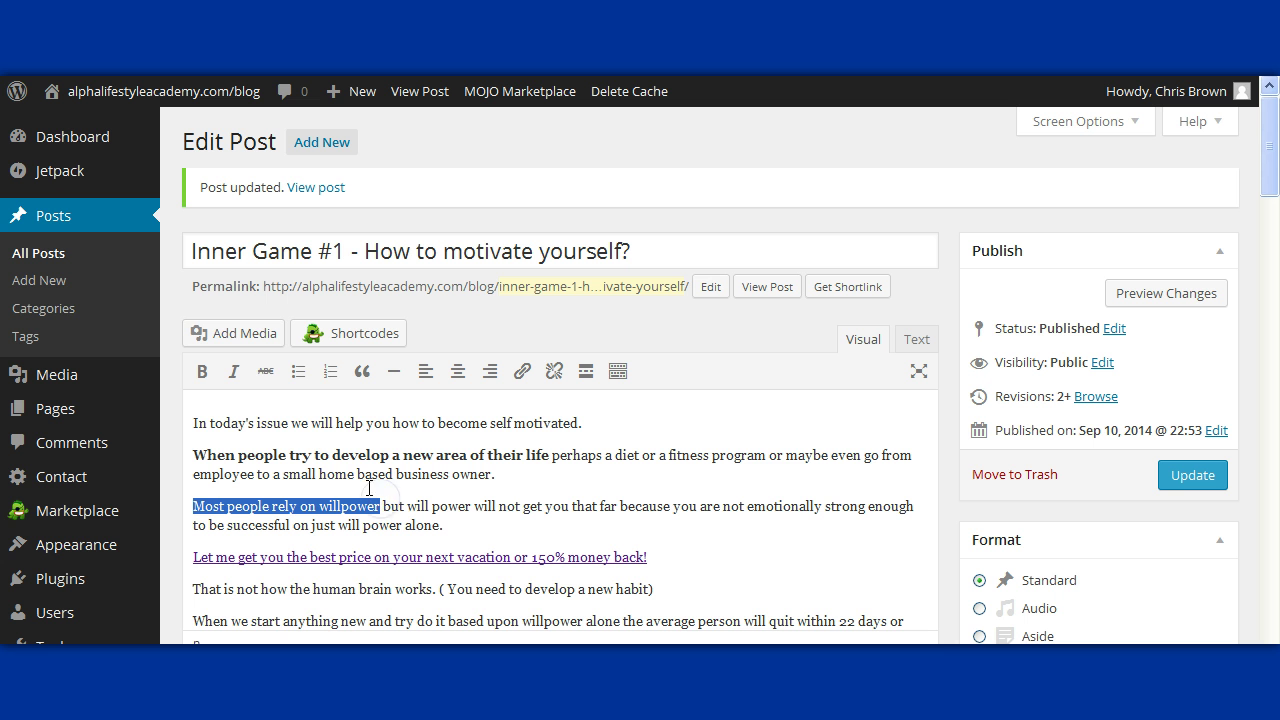
pyautogui.click(204, 372)
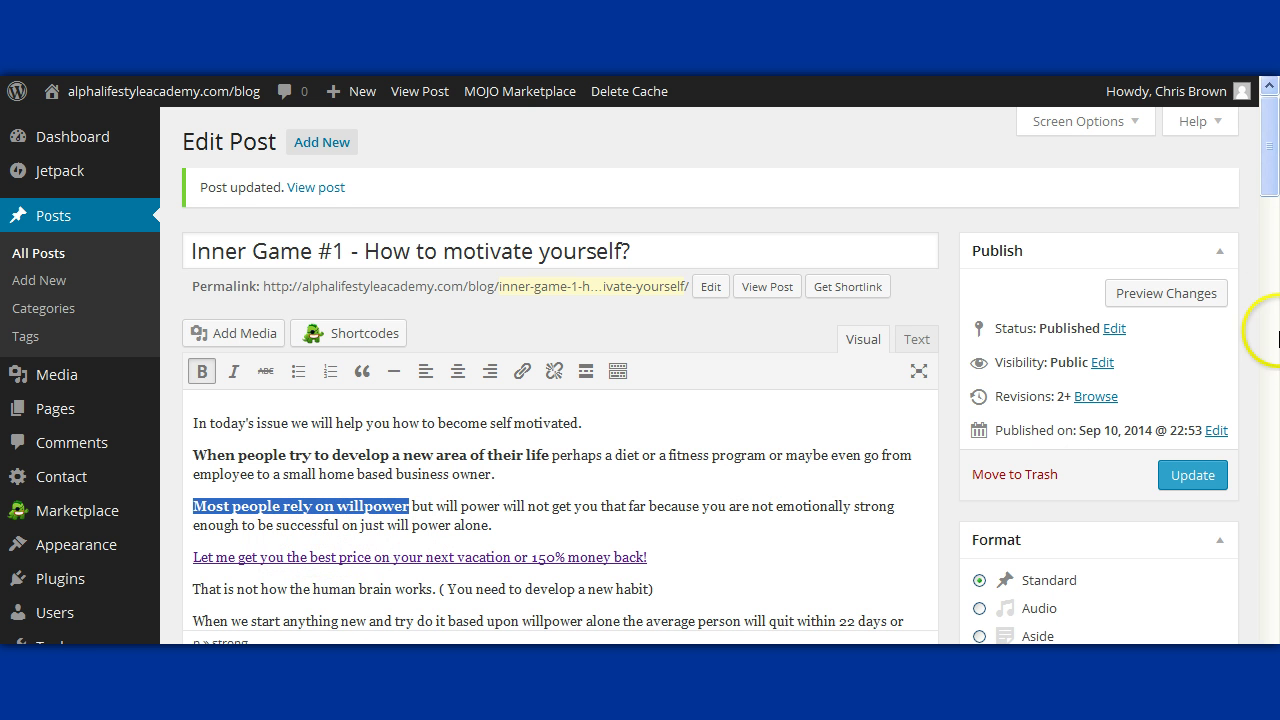
# Step: Make the whole "When we start anything new" sentence above the excitement chart bold
pyautogui.moveTo(1268, 162); pyautogui.dragTo(1273, 215)
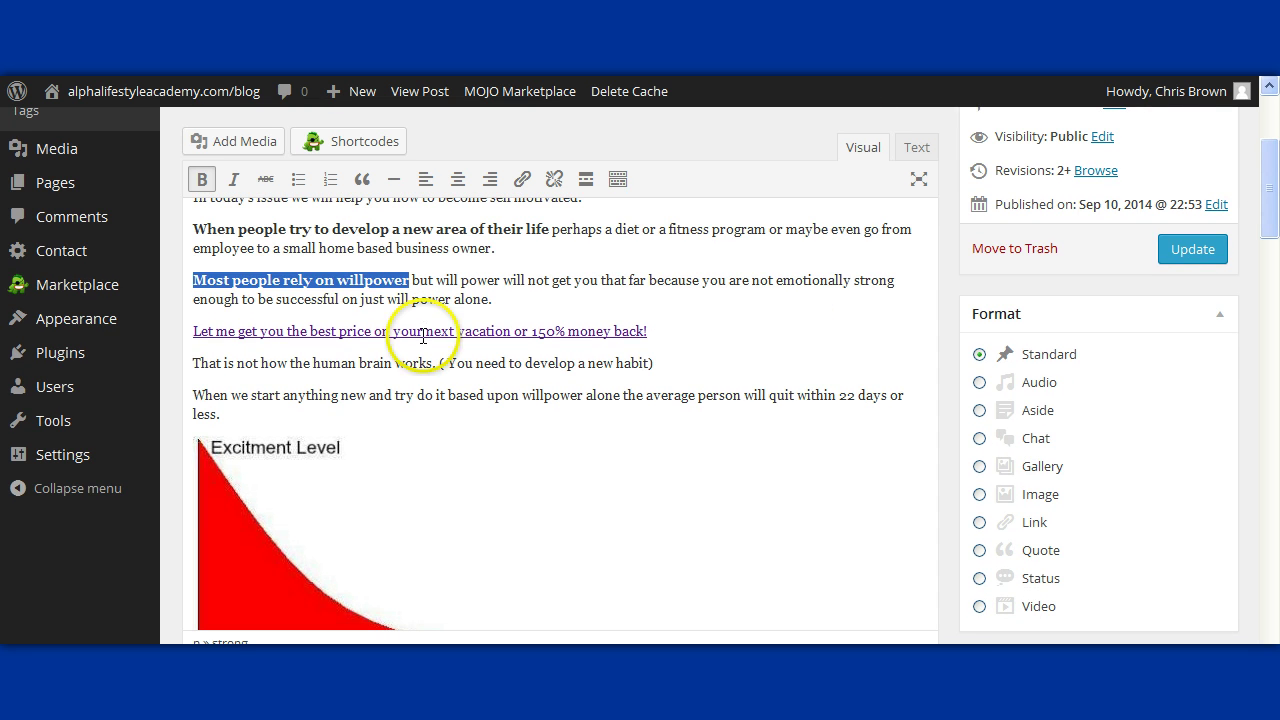
pyautogui.click(195, 398)
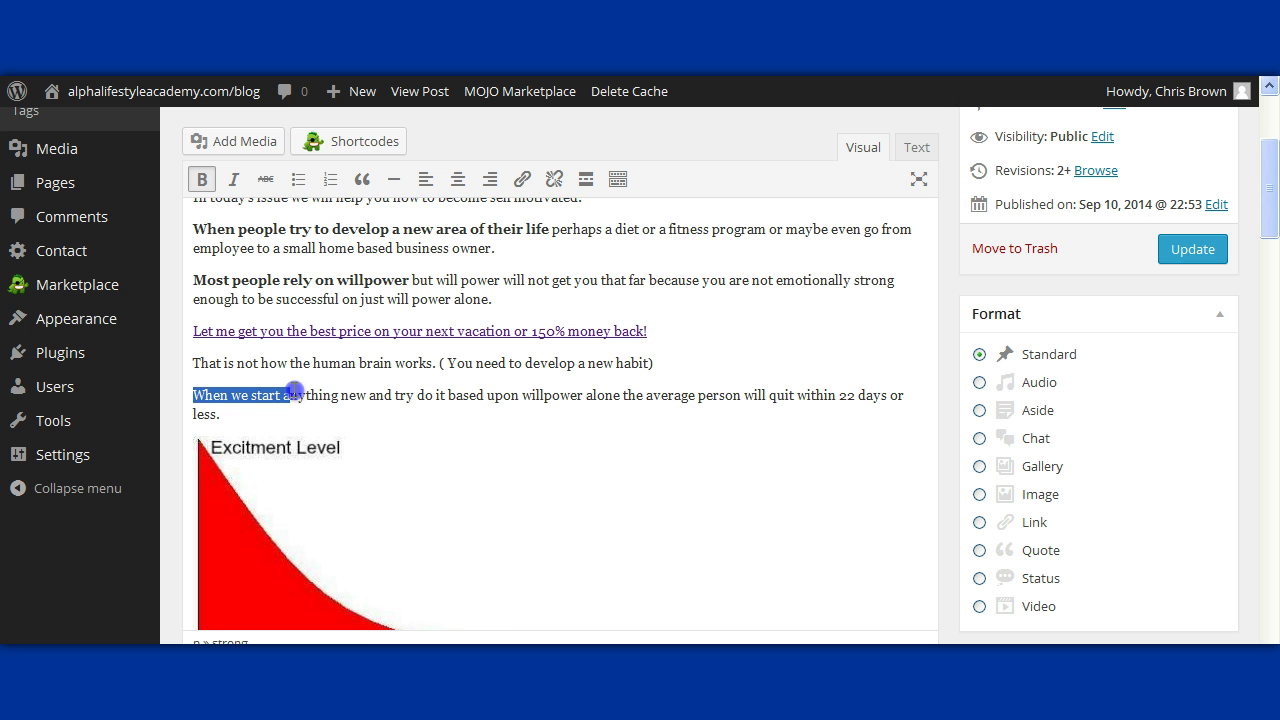
pyautogui.moveTo(295, 391); pyautogui.dragTo(851, 393)
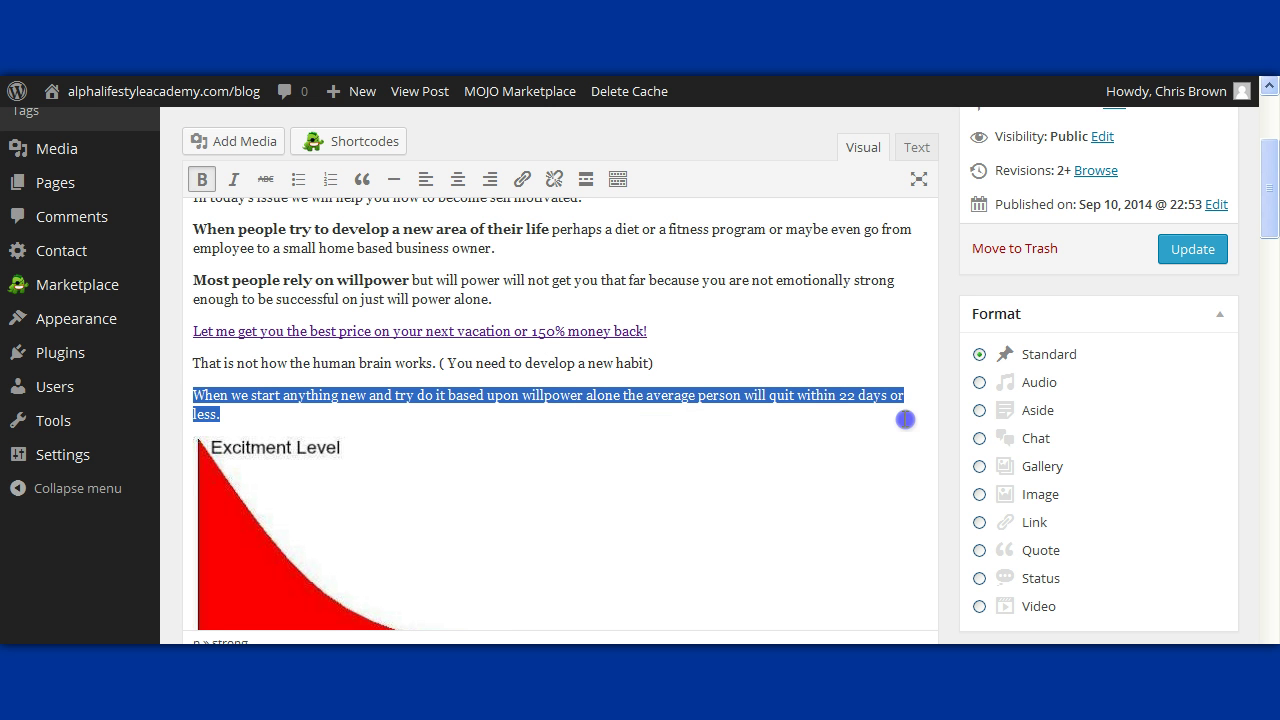
pyautogui.click(201, 179)
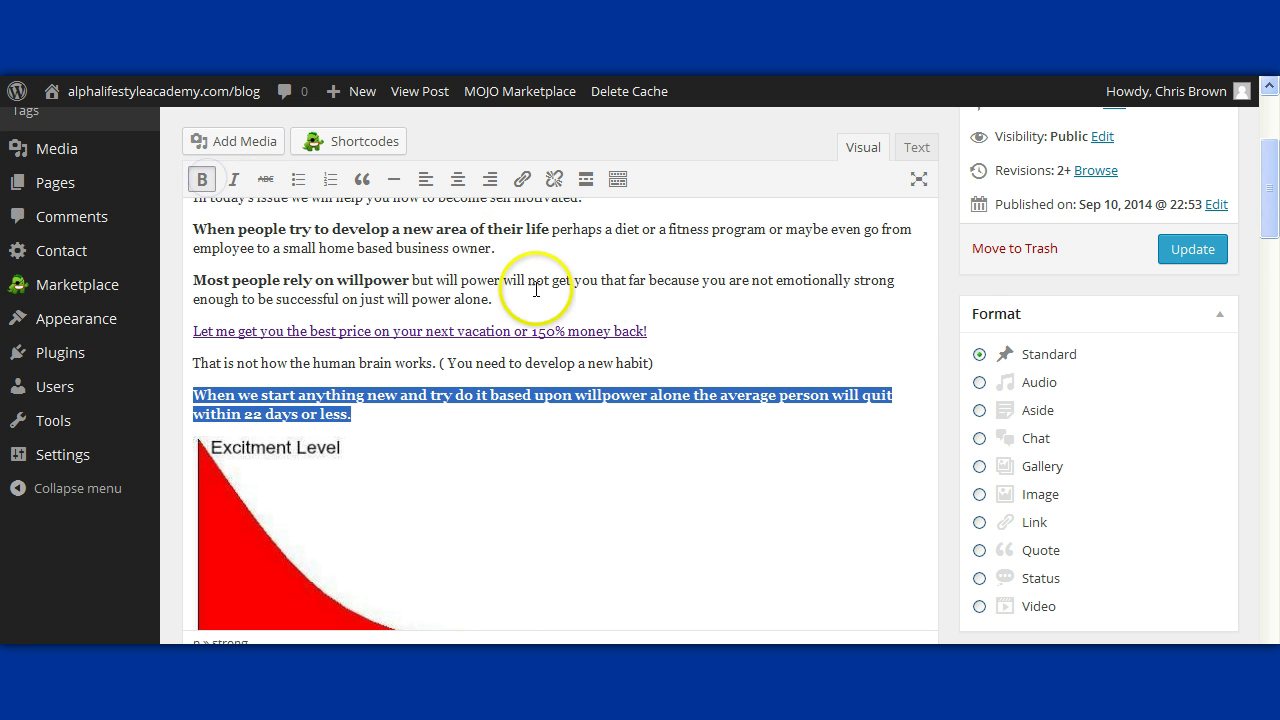
# Step: Make "key is not willpower but to develop a habit." and "it takes 21 days to develop a habit" below the excitement chart bold
pyautogui.moveTo(1267, 208); pyautogui.dragTo(1272, 282)
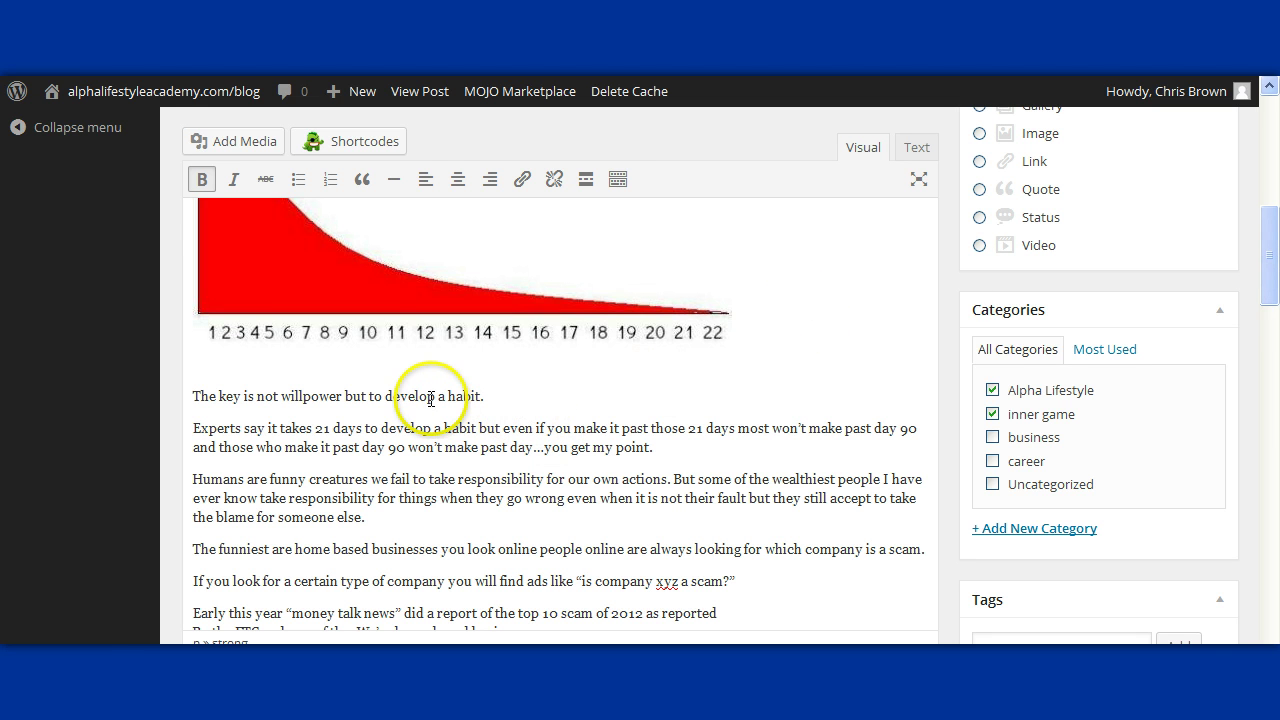
pyautogui.click(219, 396)
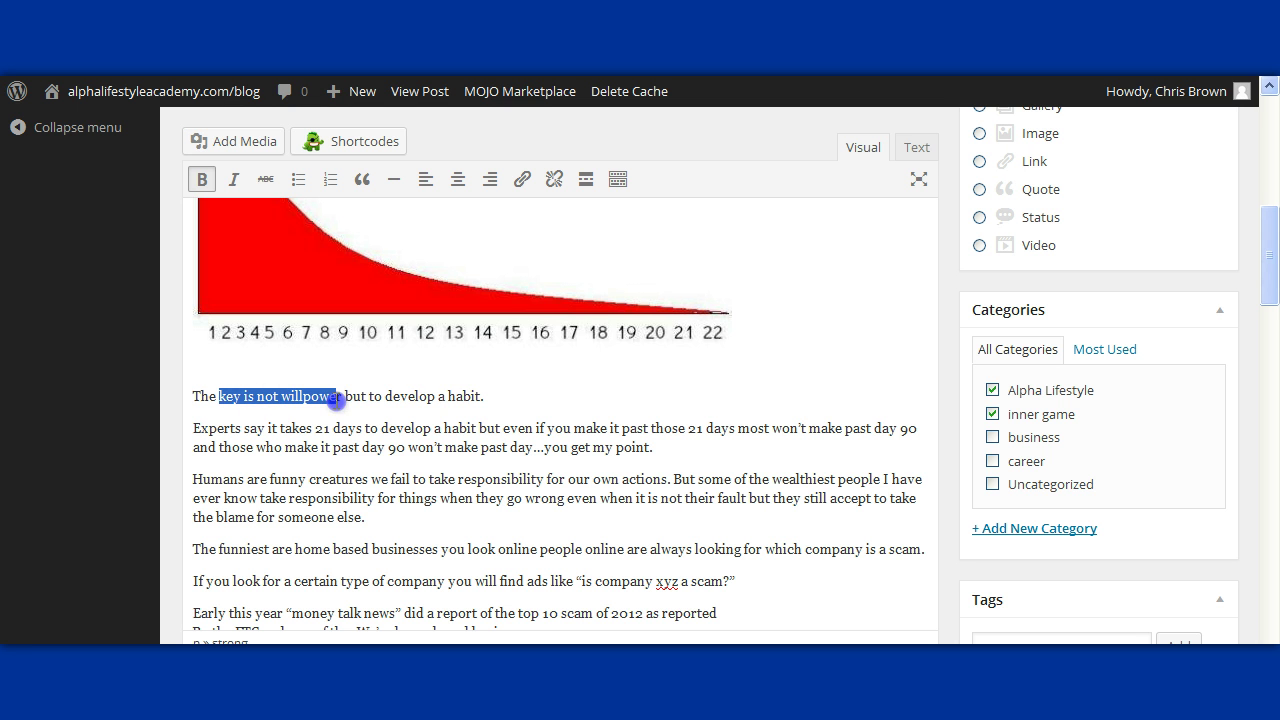
pyautogui.moveTo(416, 399); pyautogui.dragTo(479, 398)
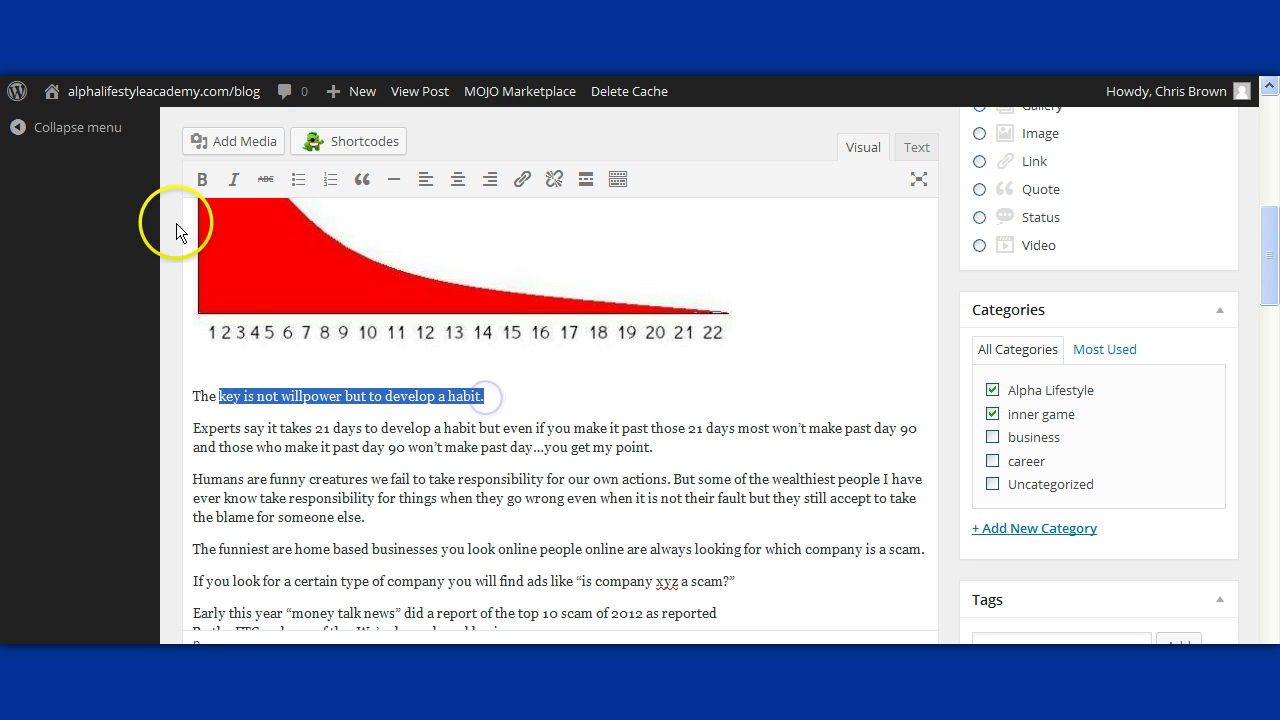
pyautogui.click(202, 179)
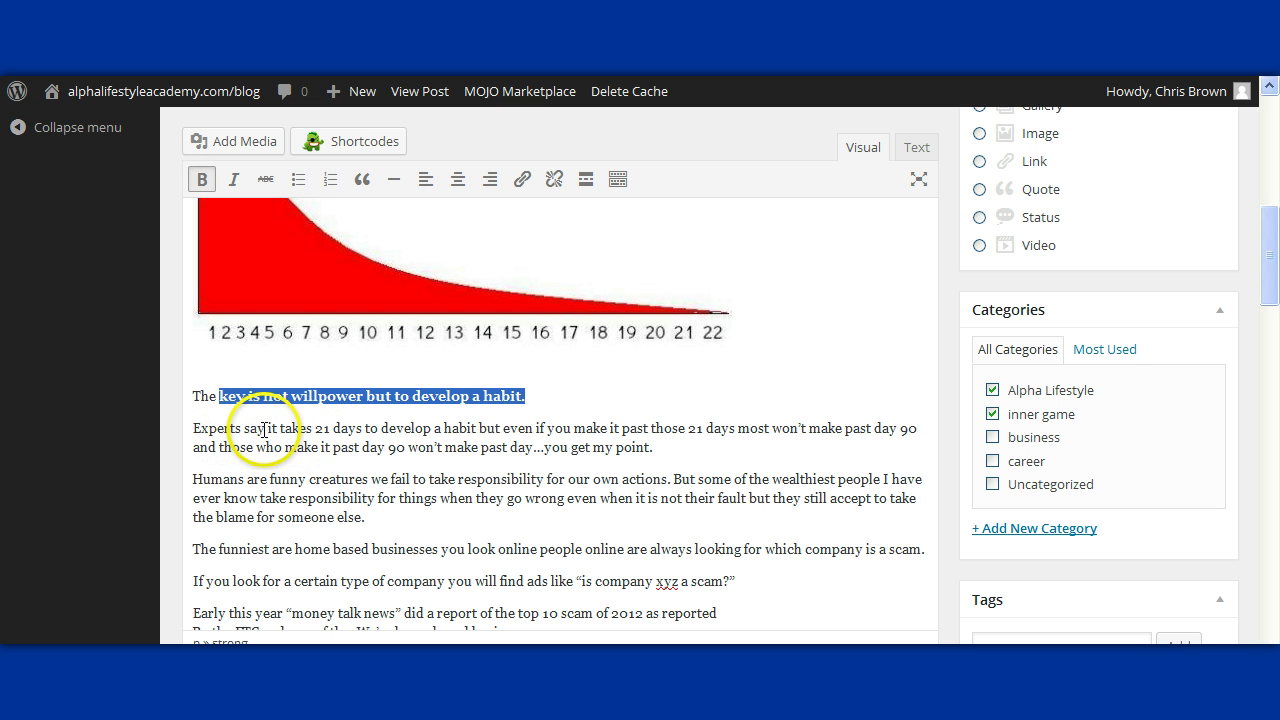
pyautogui.moveTo(265, 429); pyautogui.dragTo(396, 431)
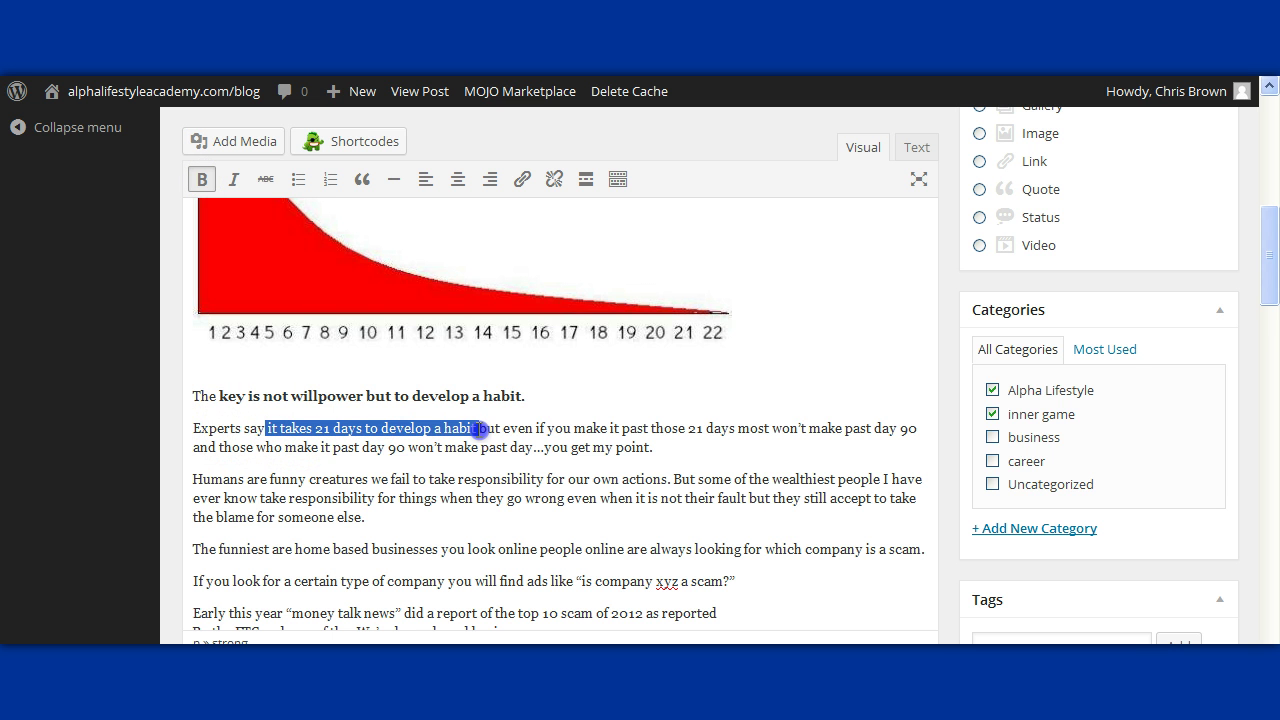
pyautogui.click(203, 179)
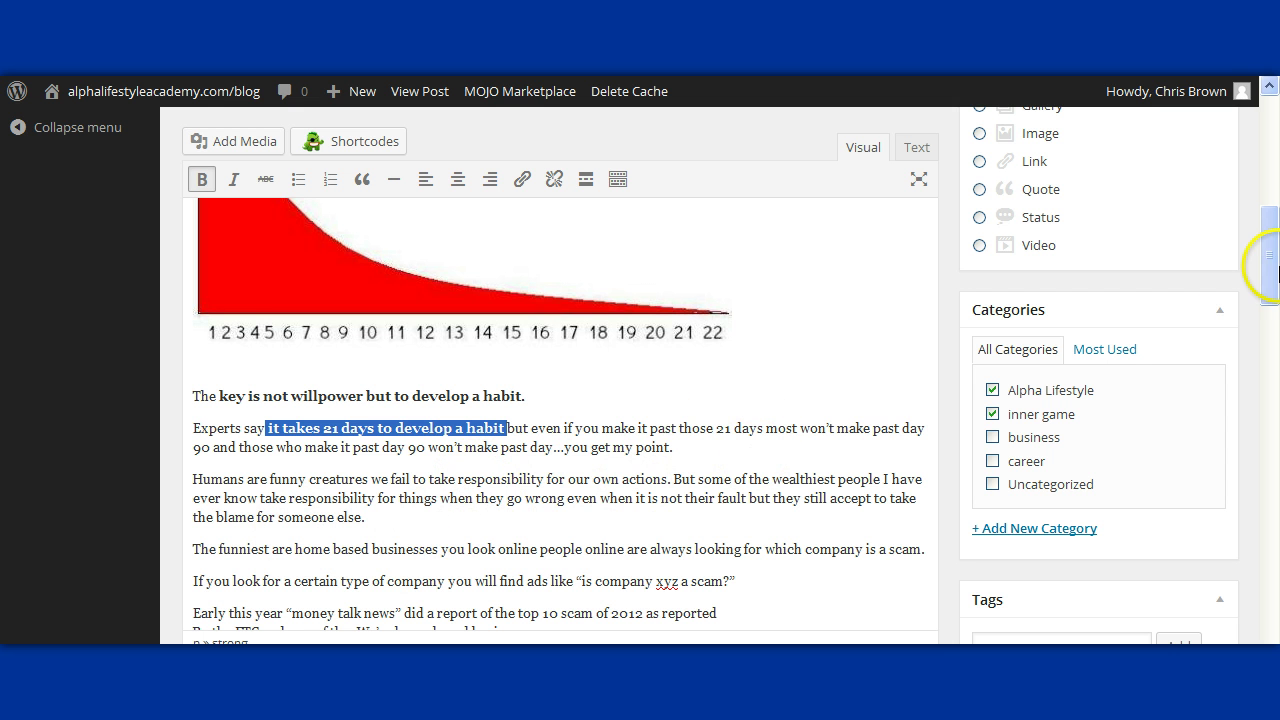
# Step: Remove the link from the "Click here >> to increase your chance of success by 40%" line in the P.S. section
pyautogui.moveTo(1270, 262); pyautogui.dragTo(1264, 172)
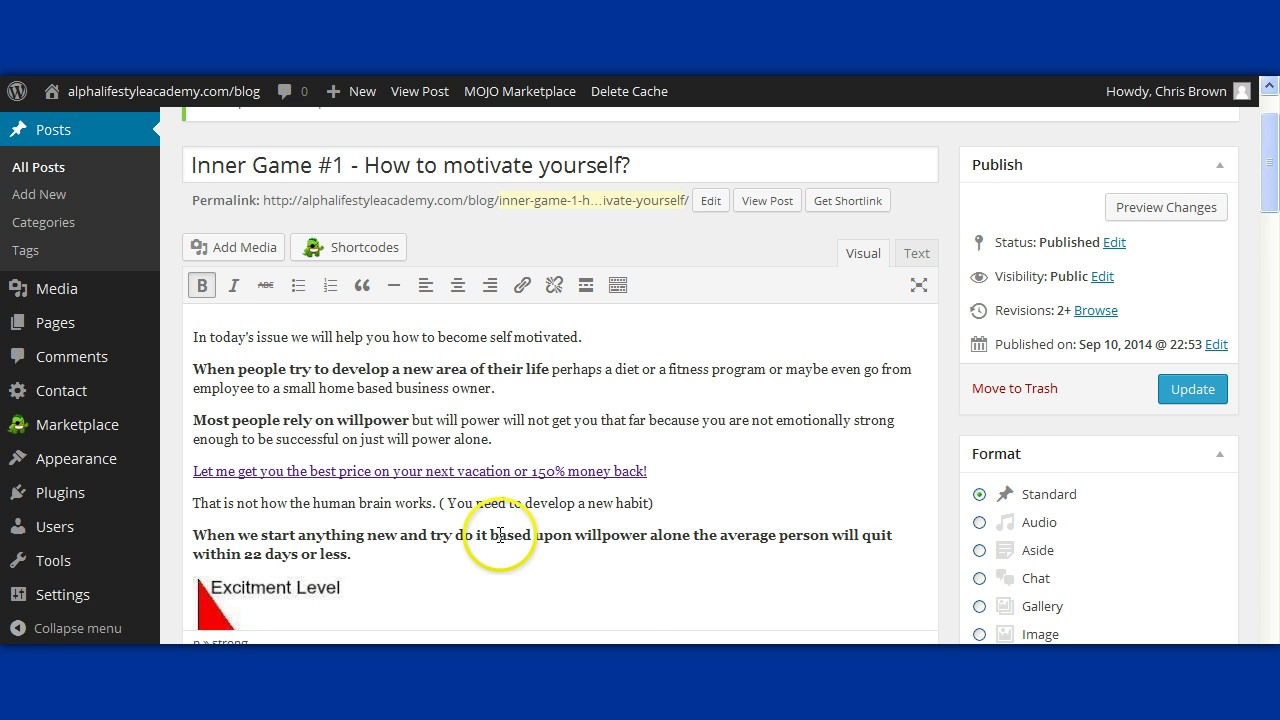
pyautogui.moveTo(1266, 188); pyautogui.dragTo(1272, 263)
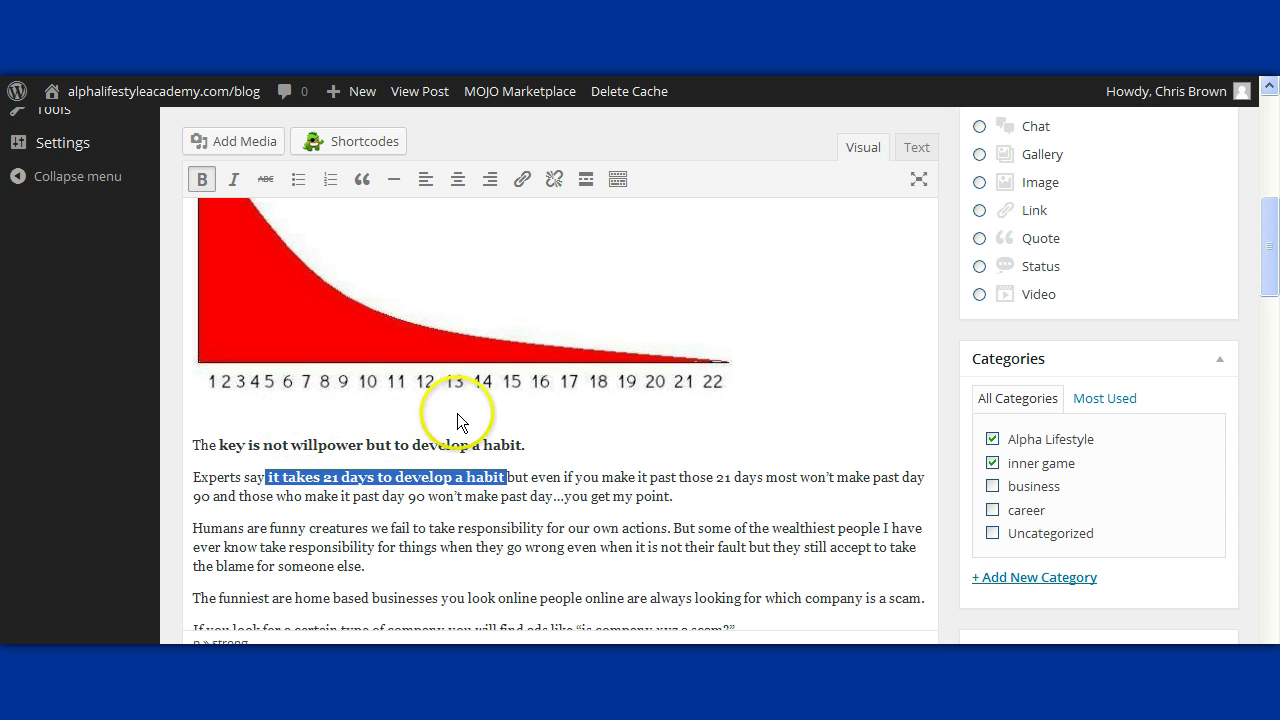
pyautogui.click(631, 422)
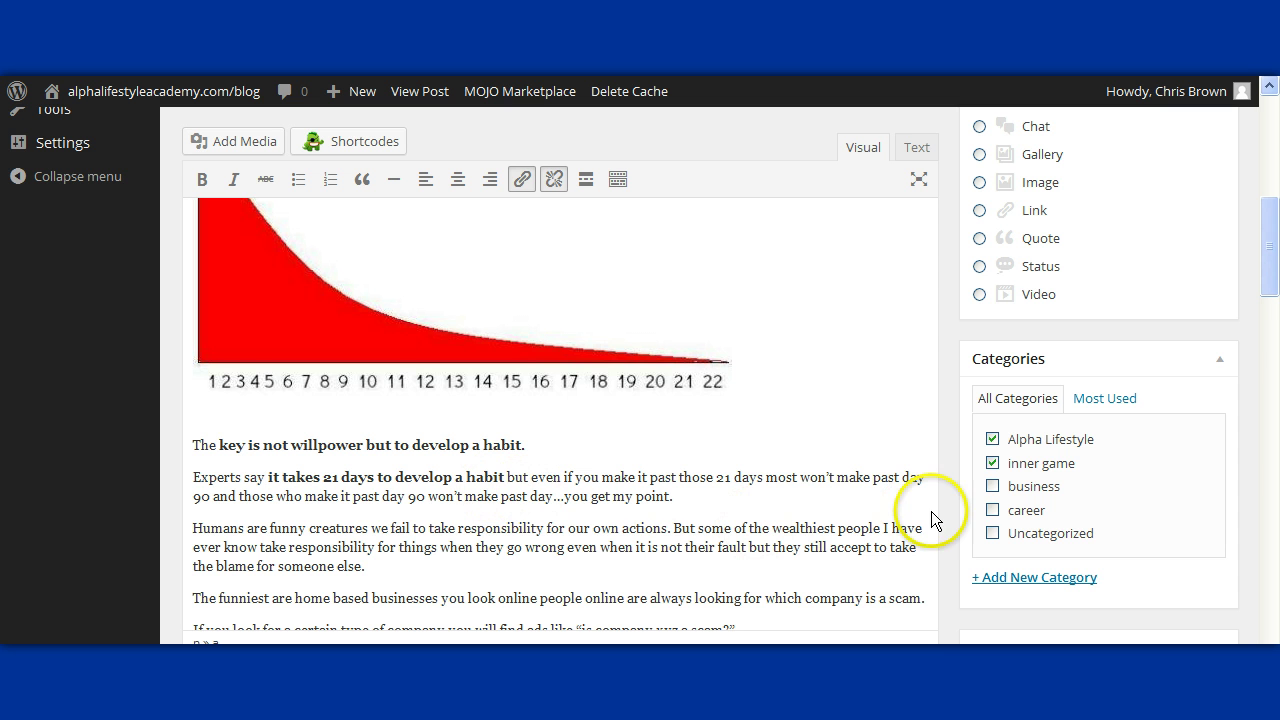
pyautogui.moveTo(1274, 243); pyautogui.dragTo(1274, 275)
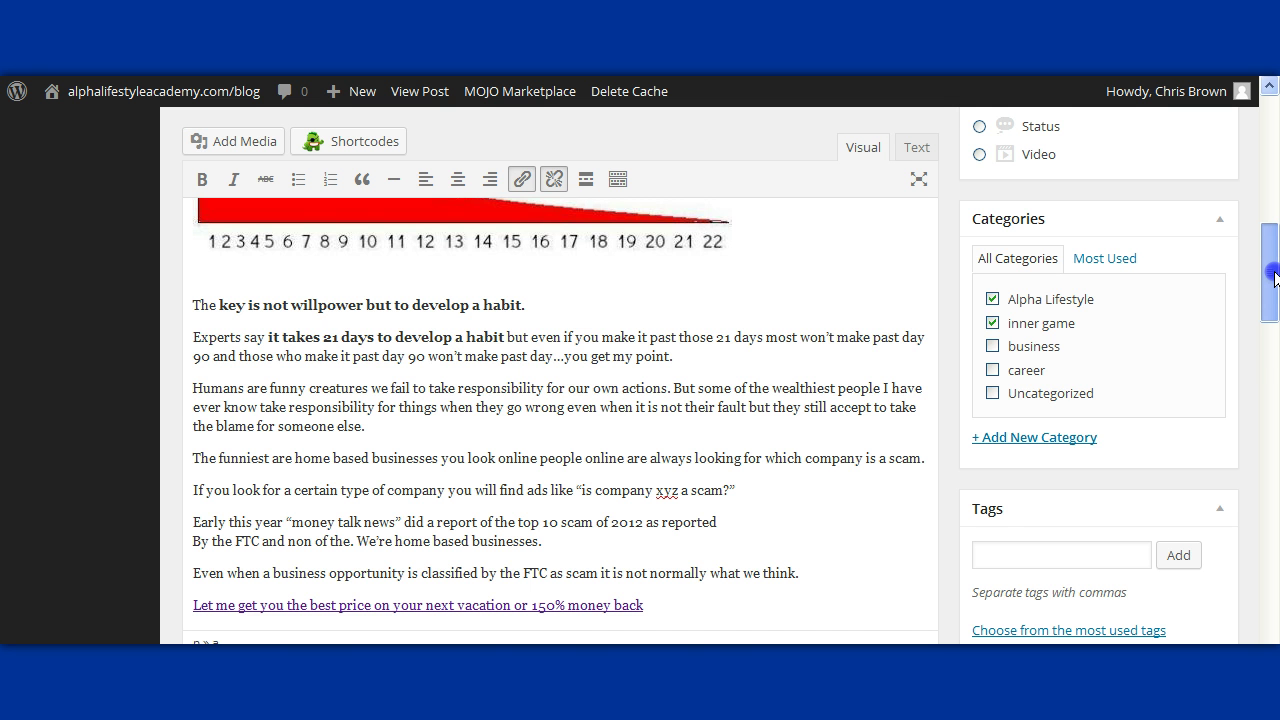
pyautogui.moveTo(1275, 278); pyautogui.dragTo(1272, 462)
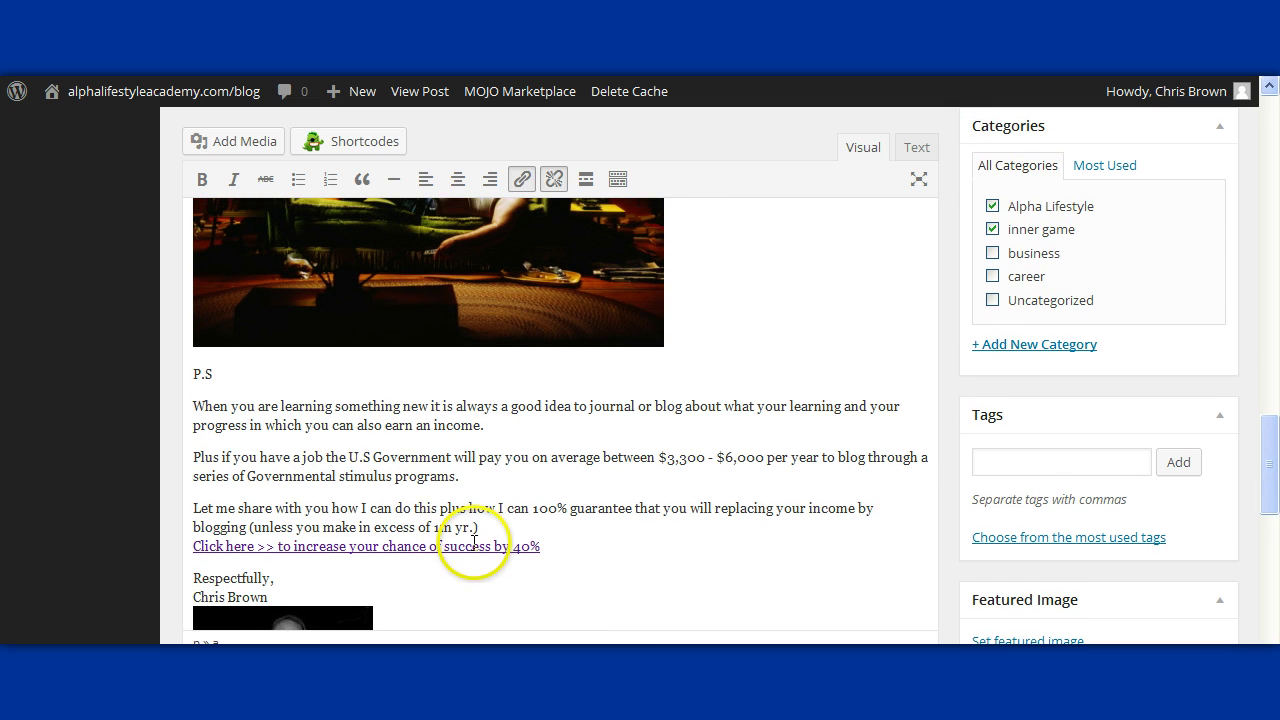
pyautogui.click(553, 180)
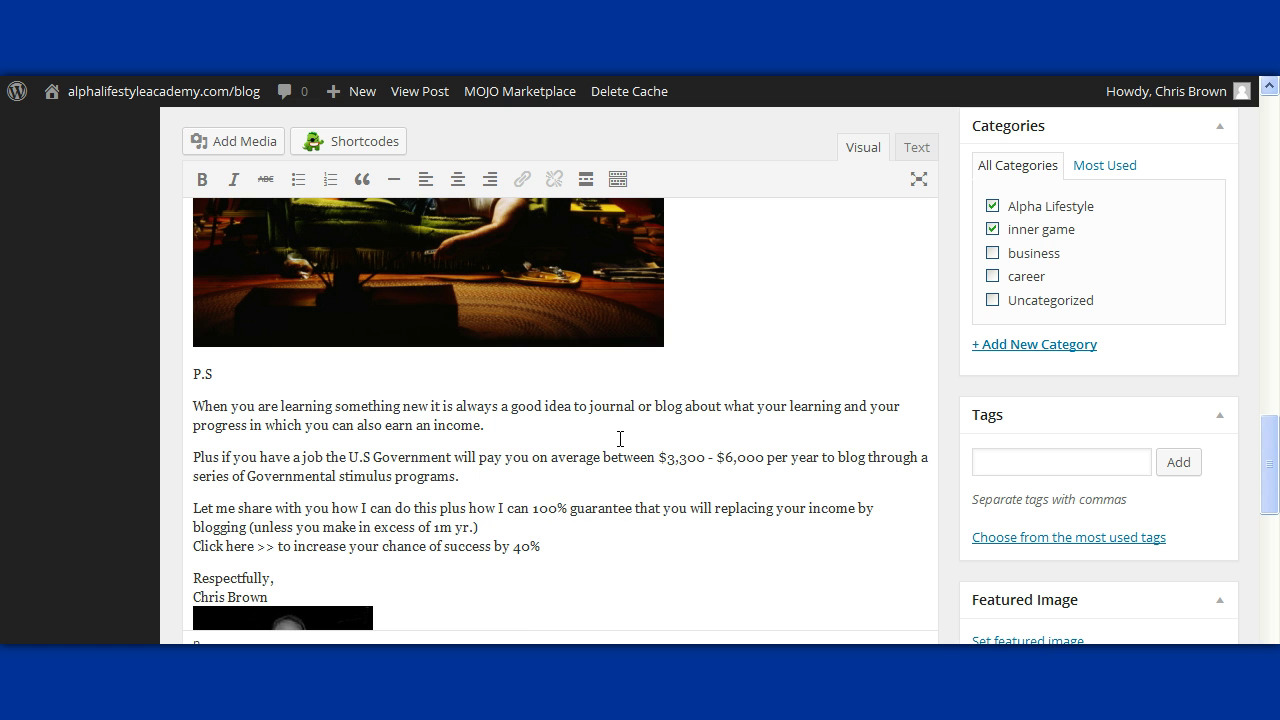
pyautogui.moveTo(553, 547); pyautogui.dragTo(199, 545)
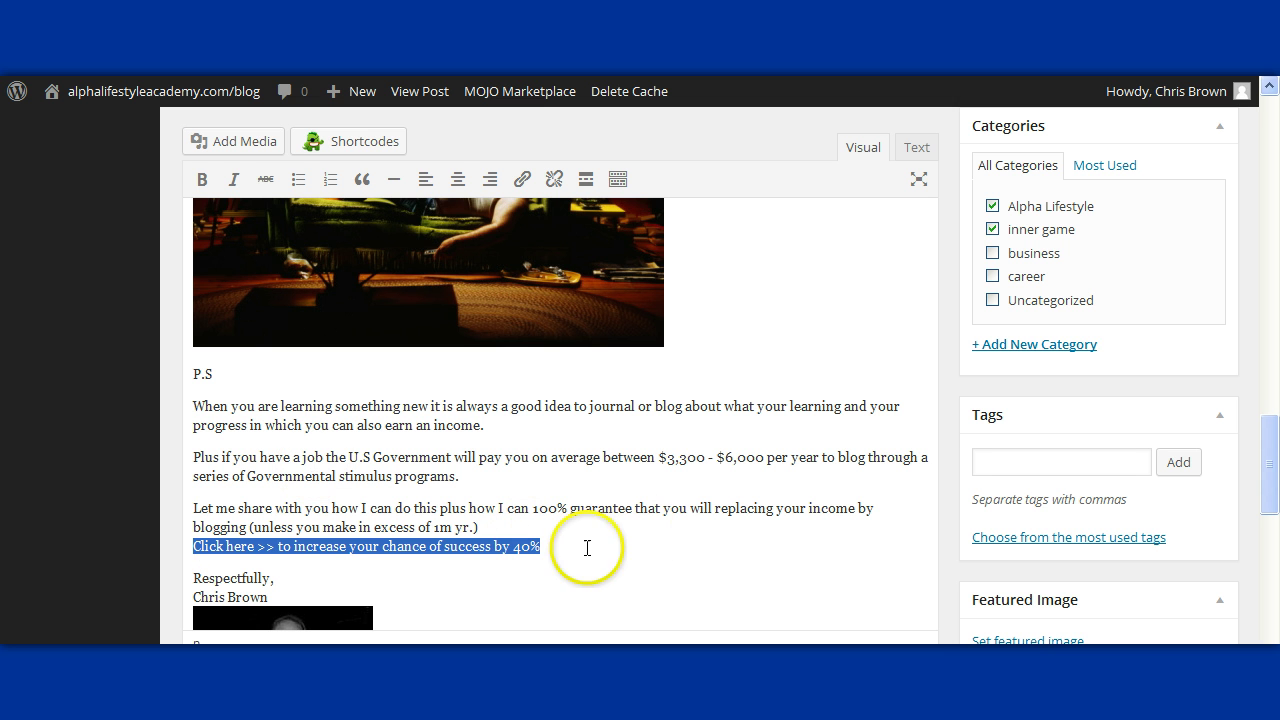
pyautogui.click(543, 547)
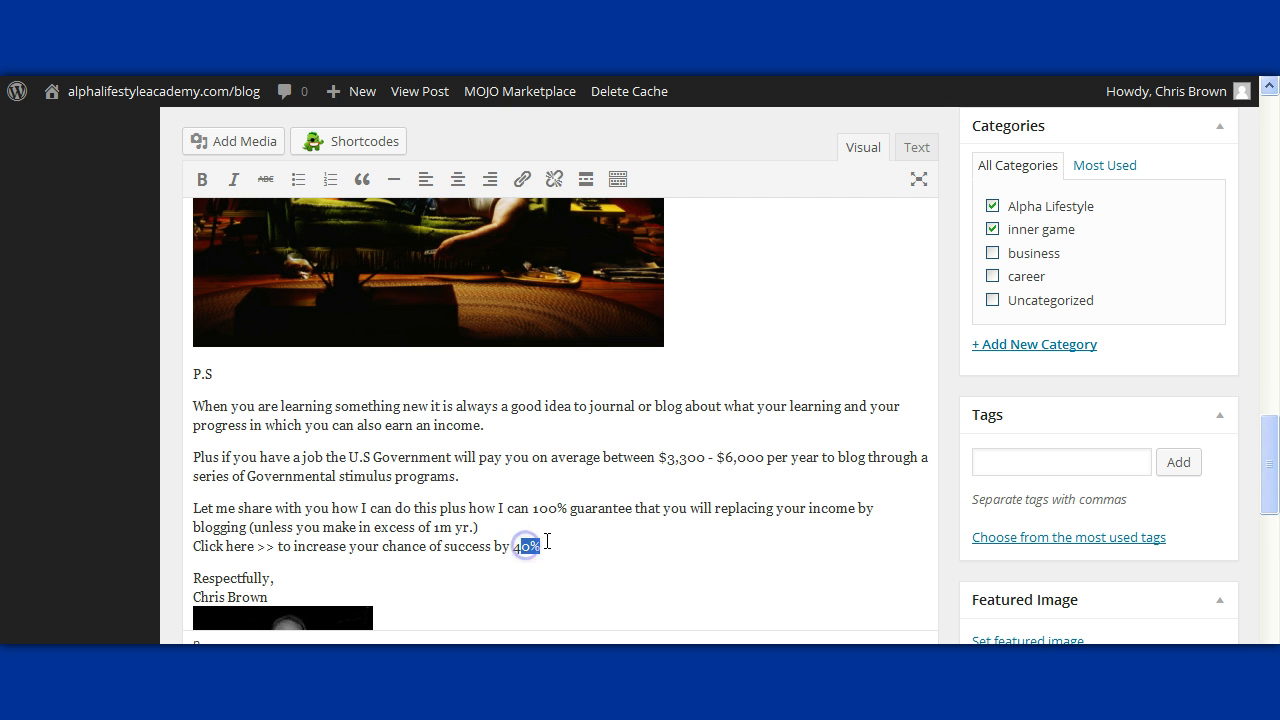
# Step: Try bold on "Now you are aware of this you will be less likely to procrastinate" and remove it again
pyautogui.moveTo(1268, 458); pyautogui.dragTo(1275, 346)
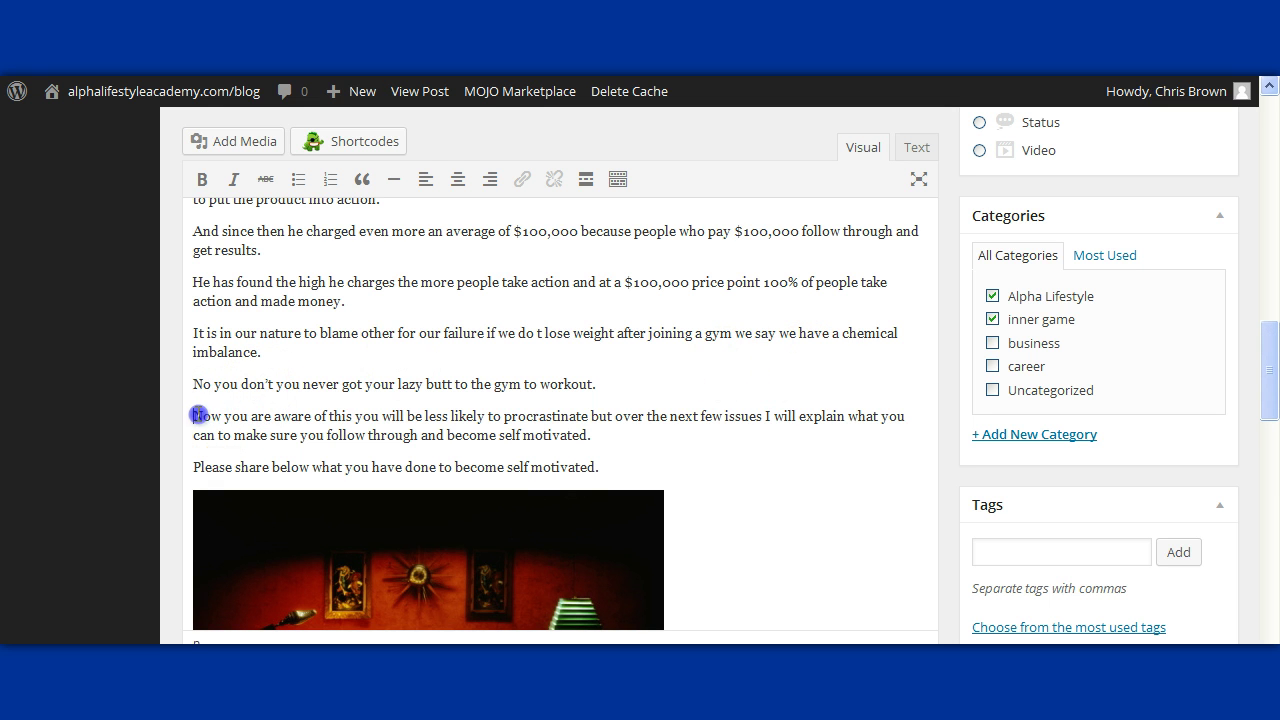
pyautogui.moveTo(197, 415); pyautogui.dragTo(540, 404)
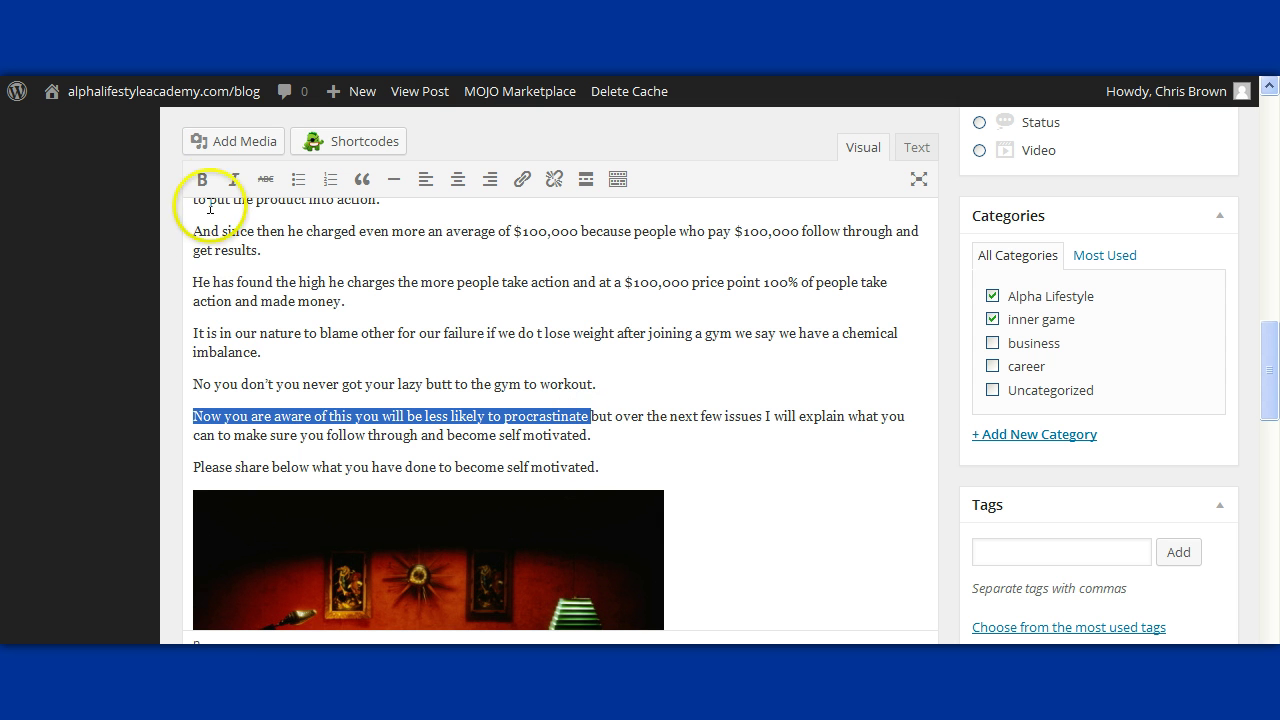
pyautogui.click(201, 179)
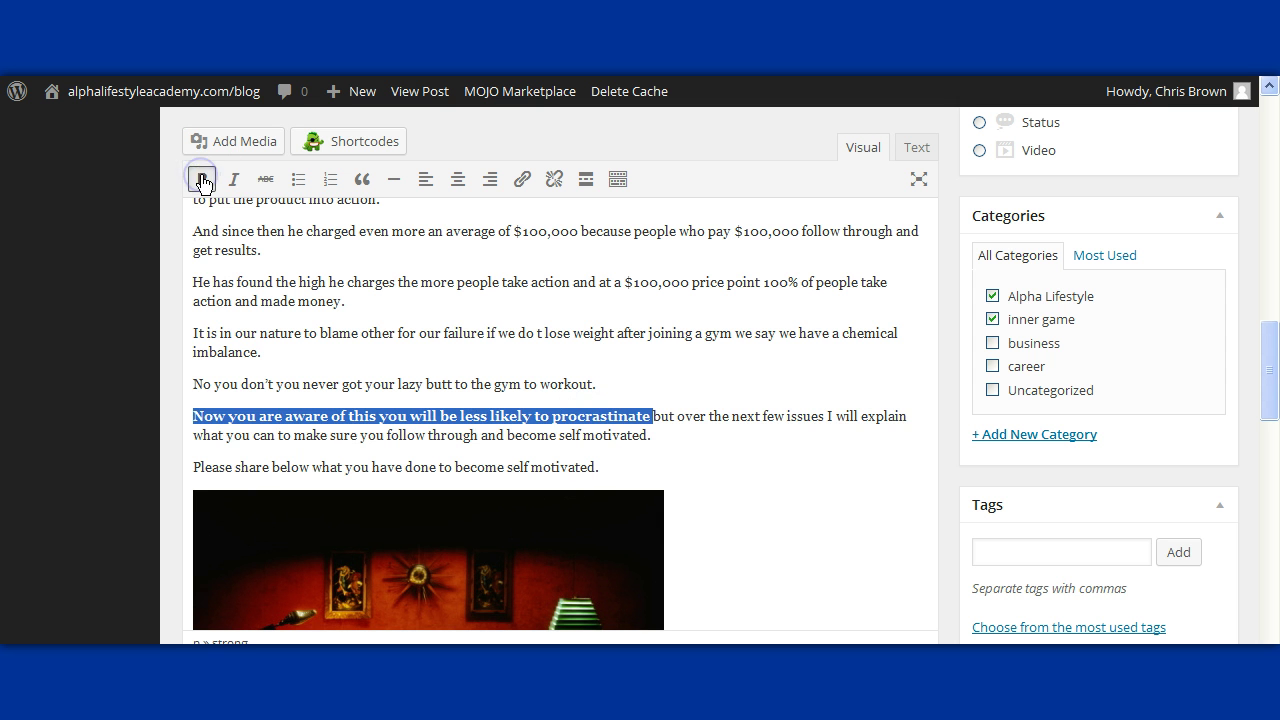
pyautogui.click(677, 477)
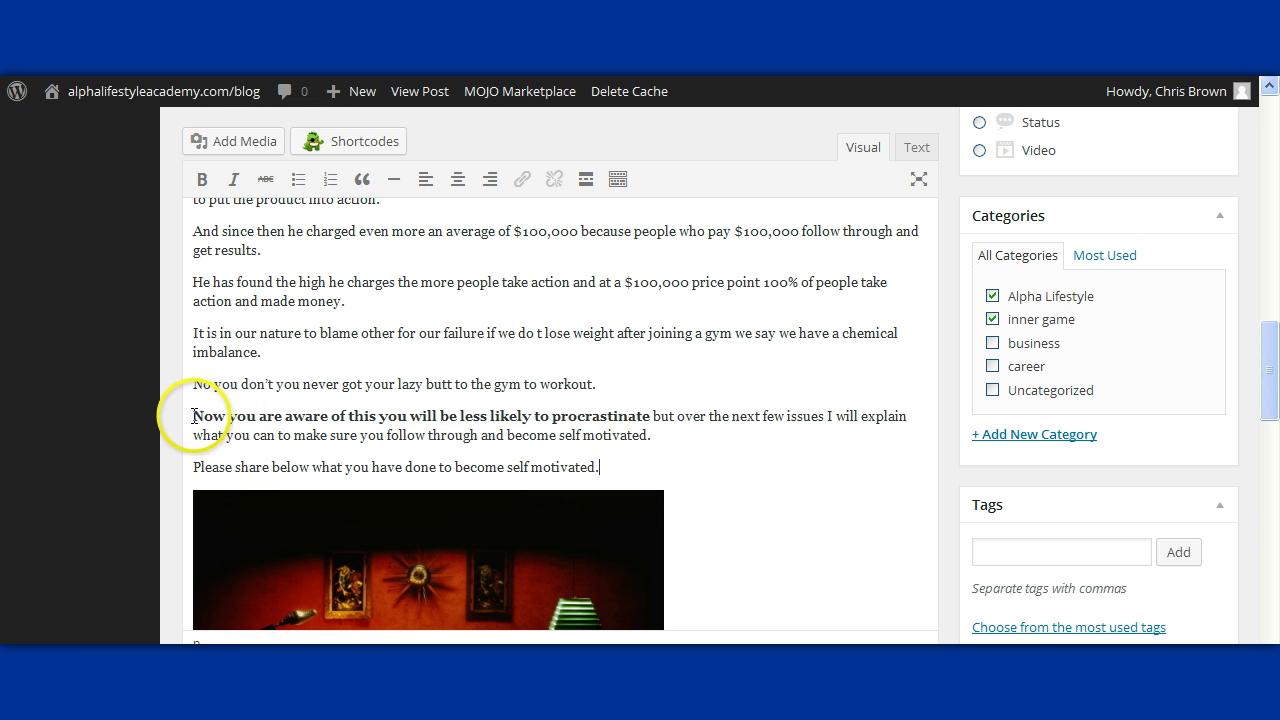
pyautogui.moveTo(193, 421); pyautogui.dragTo(645, 422)
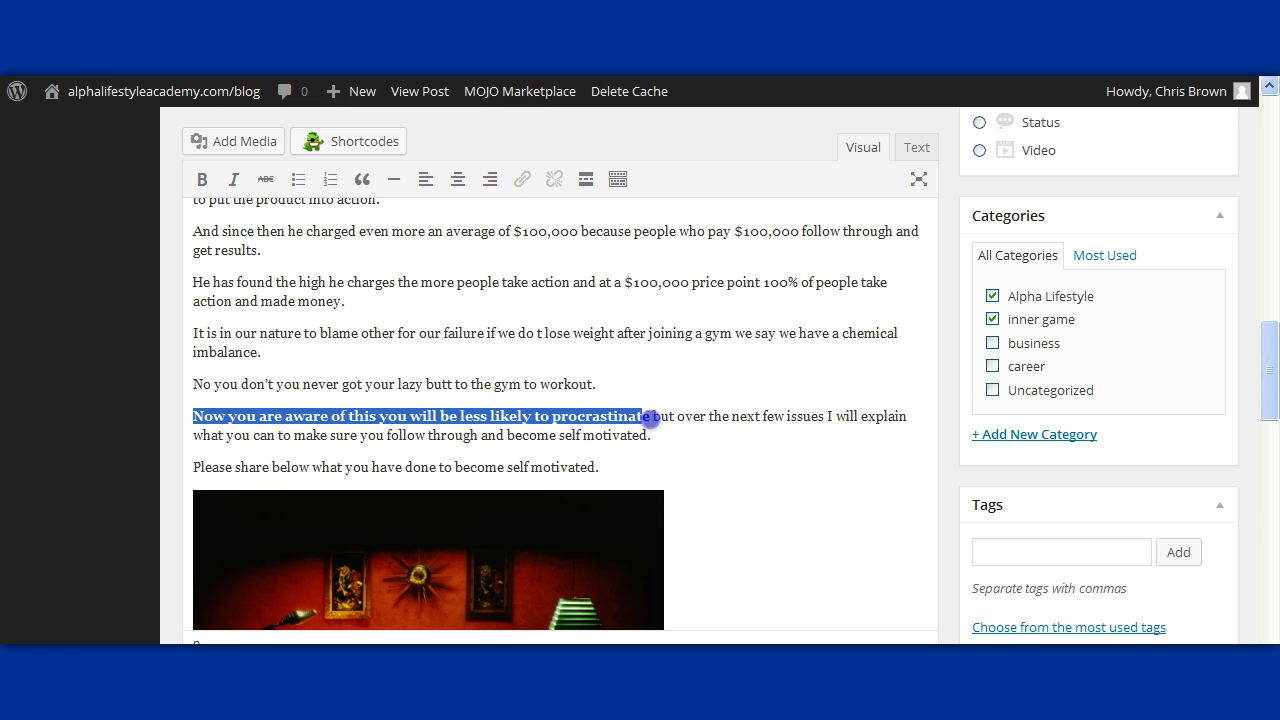
pyautogui.click(201, 179)
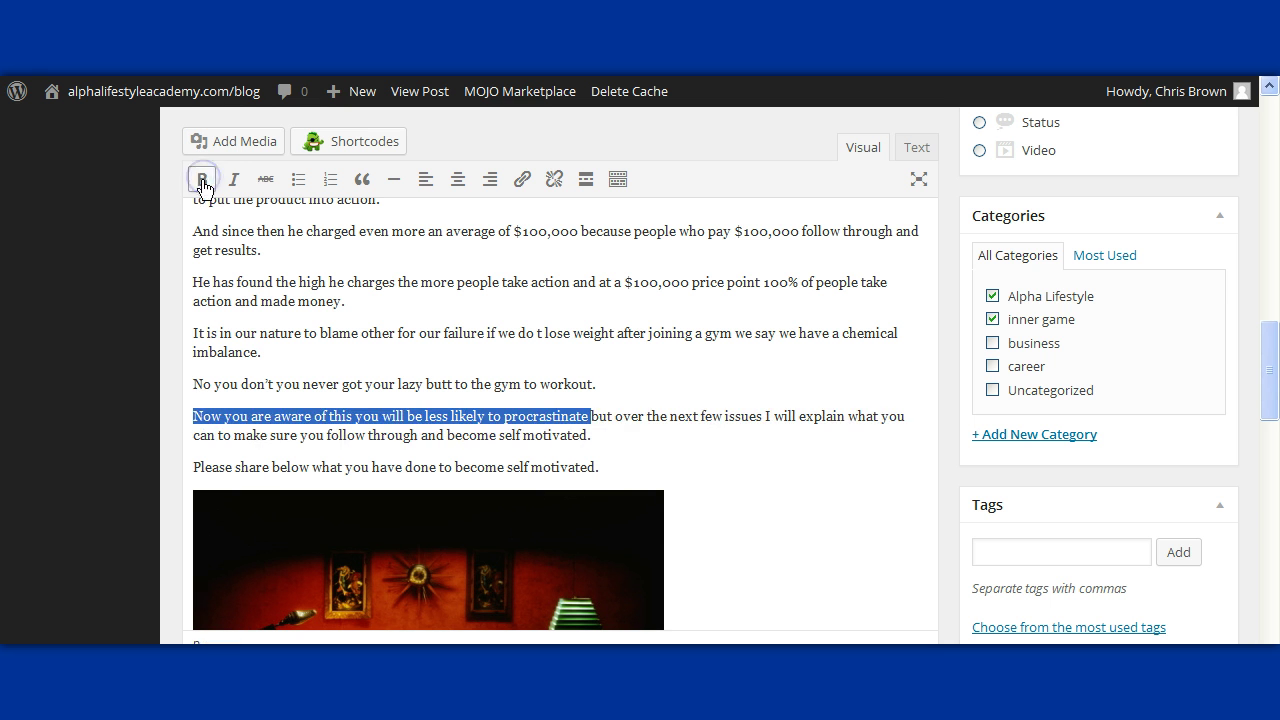
# Step: Make the phrase "Now you are aware of this you will be less likely to procrastinate" bold
pyautogui.click(194, 418)
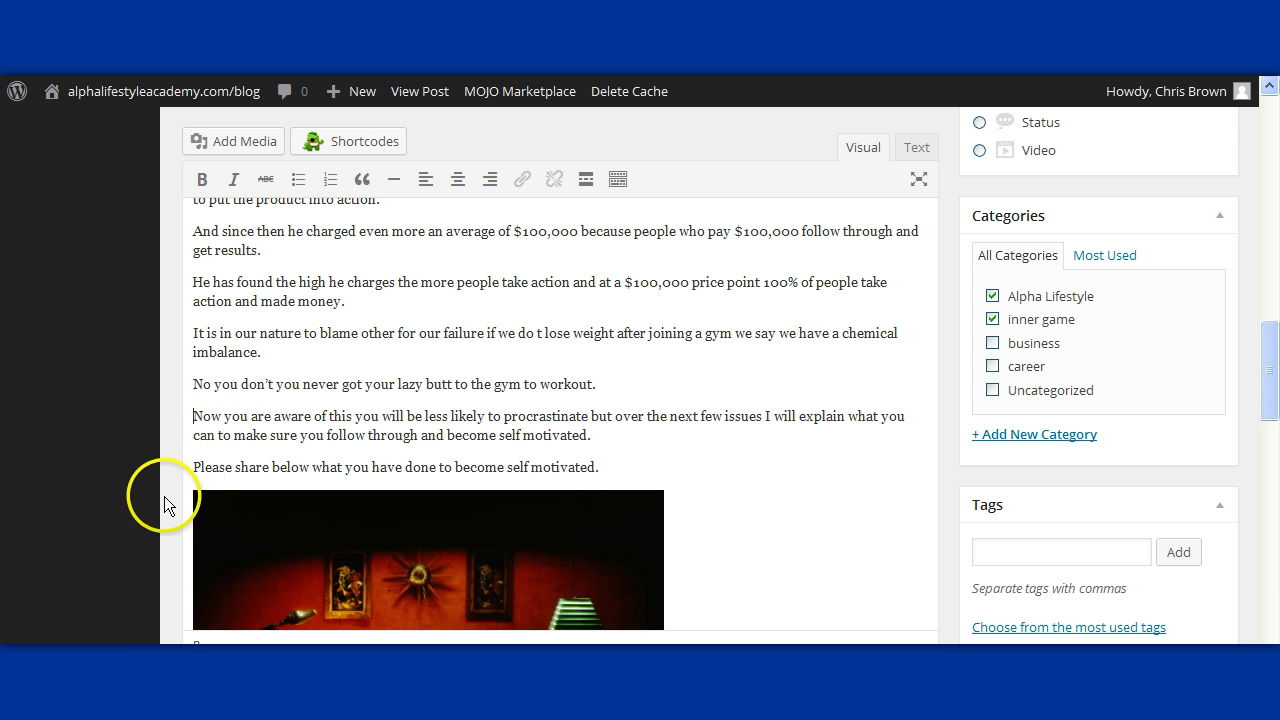
pyautogui.moveTo(194, 418); pyautogui.dragTo(461, 414)
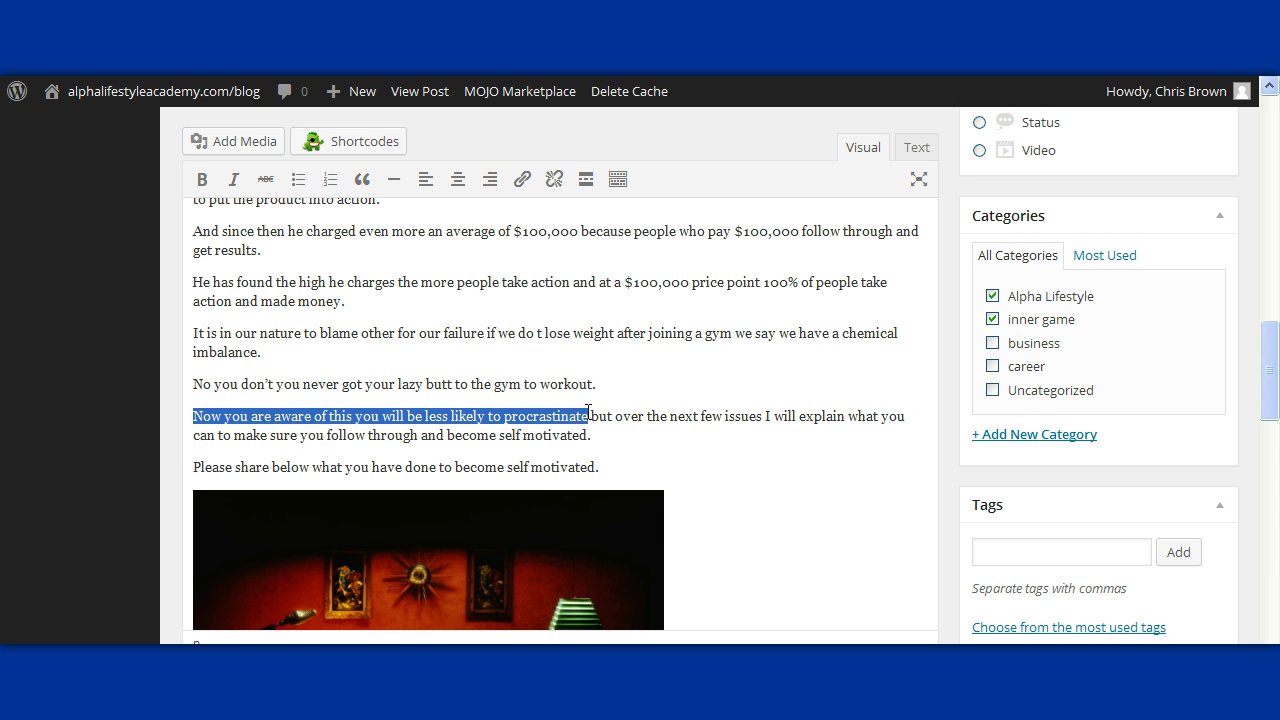
pyautogui.click(201, 180)
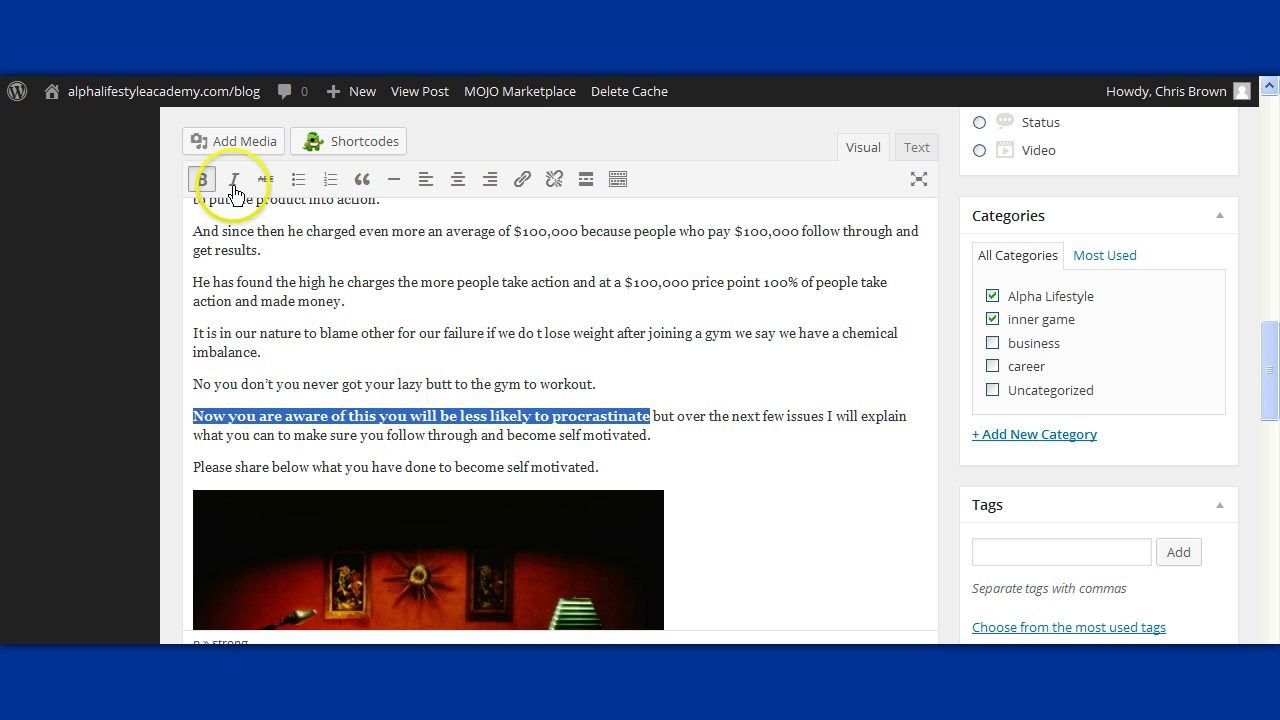
# Step: Try italic and strikethrough on the bold "Now you are aware of this" phrase and remove both again
pyautogui.click(233, 181)
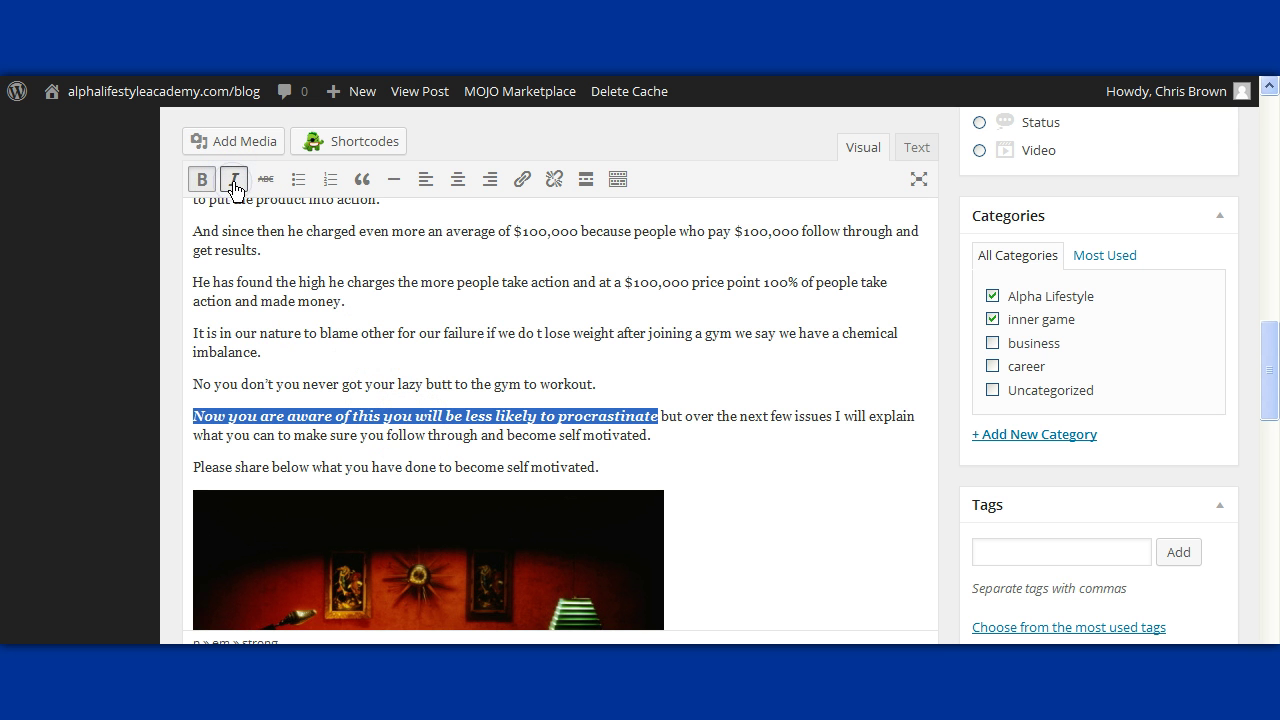
pyautogui.click(265, 180)
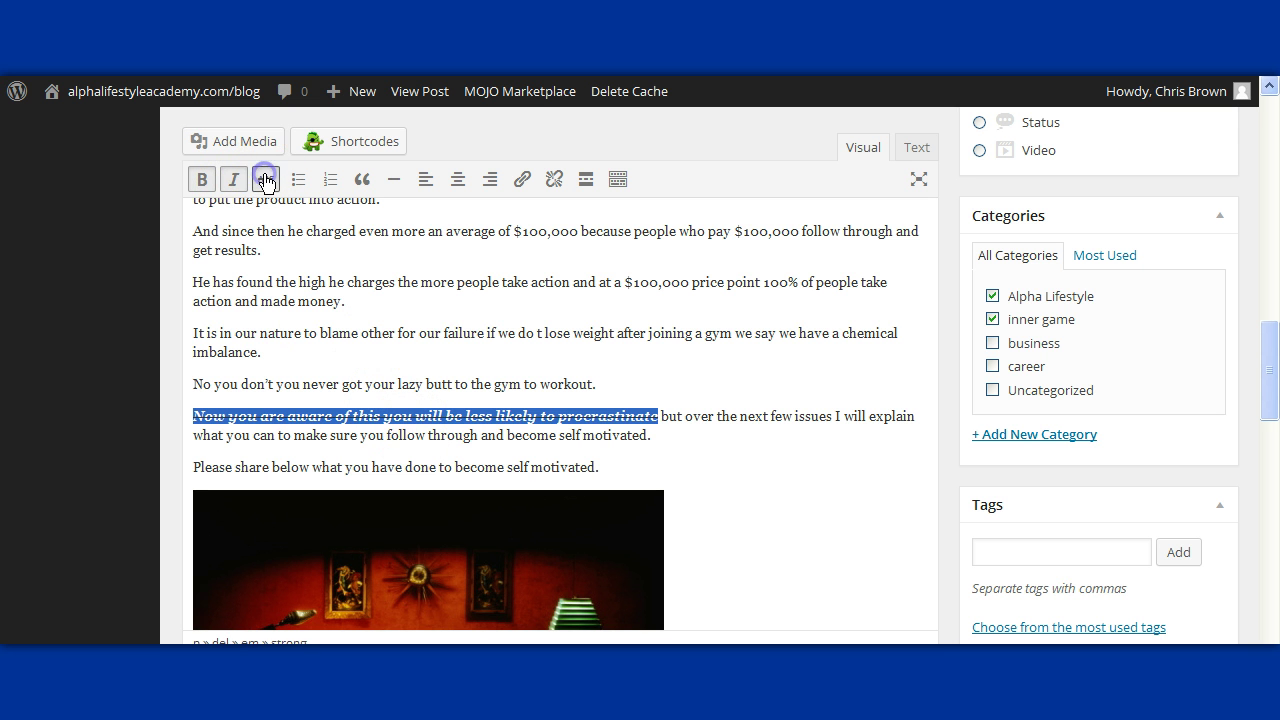
pyautogui.click(266, 180)
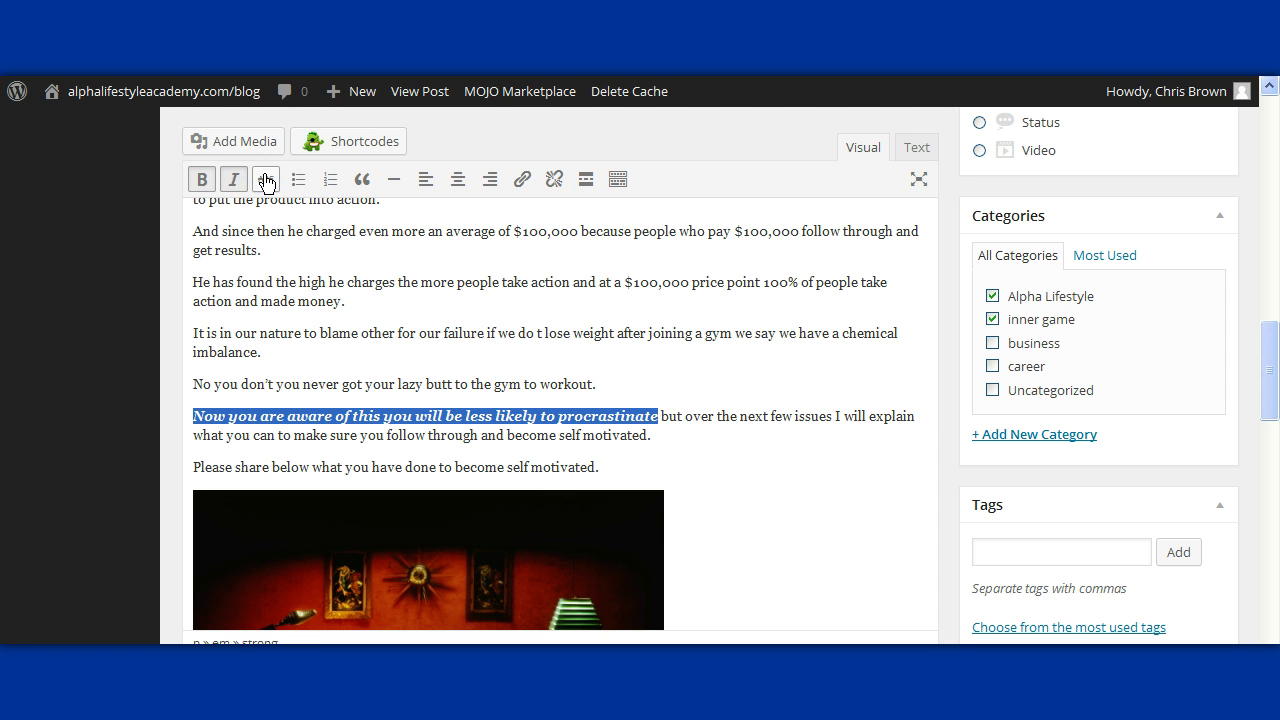
pyautogui.click(235, 182)
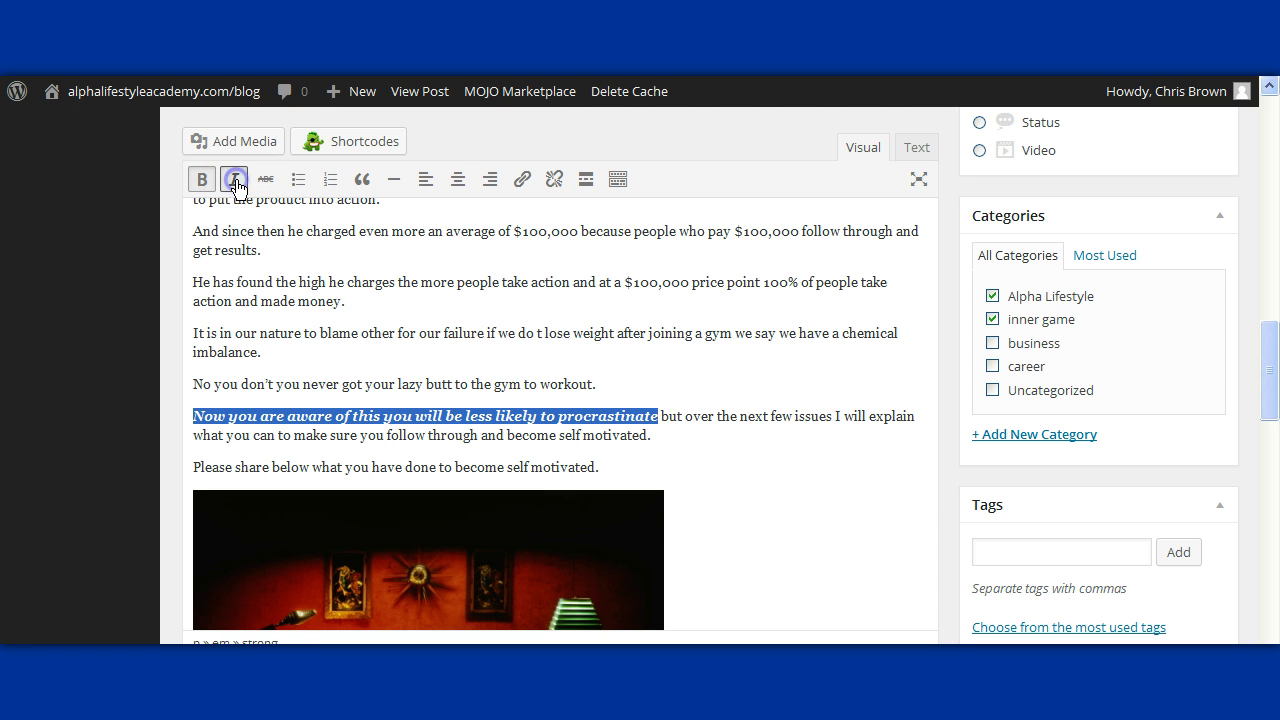
pyautogui.click(235, 182)
pyautogui.click(657, 370)
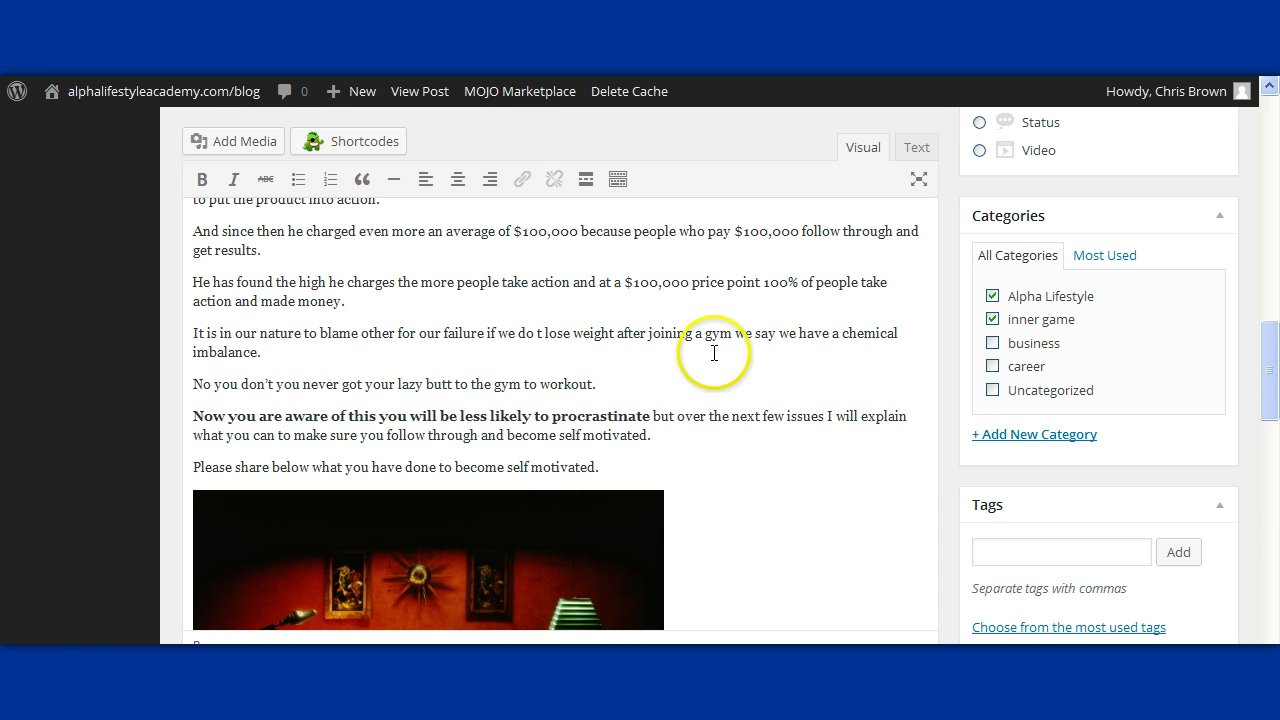
pyautogui.moveTo(1272, 374); pyautogui.dragTo(1275, 501)
pyautogui.moveTo(542, 481); pyautogui.dragTo(192, 492)
pyautogui.click(193, 490)
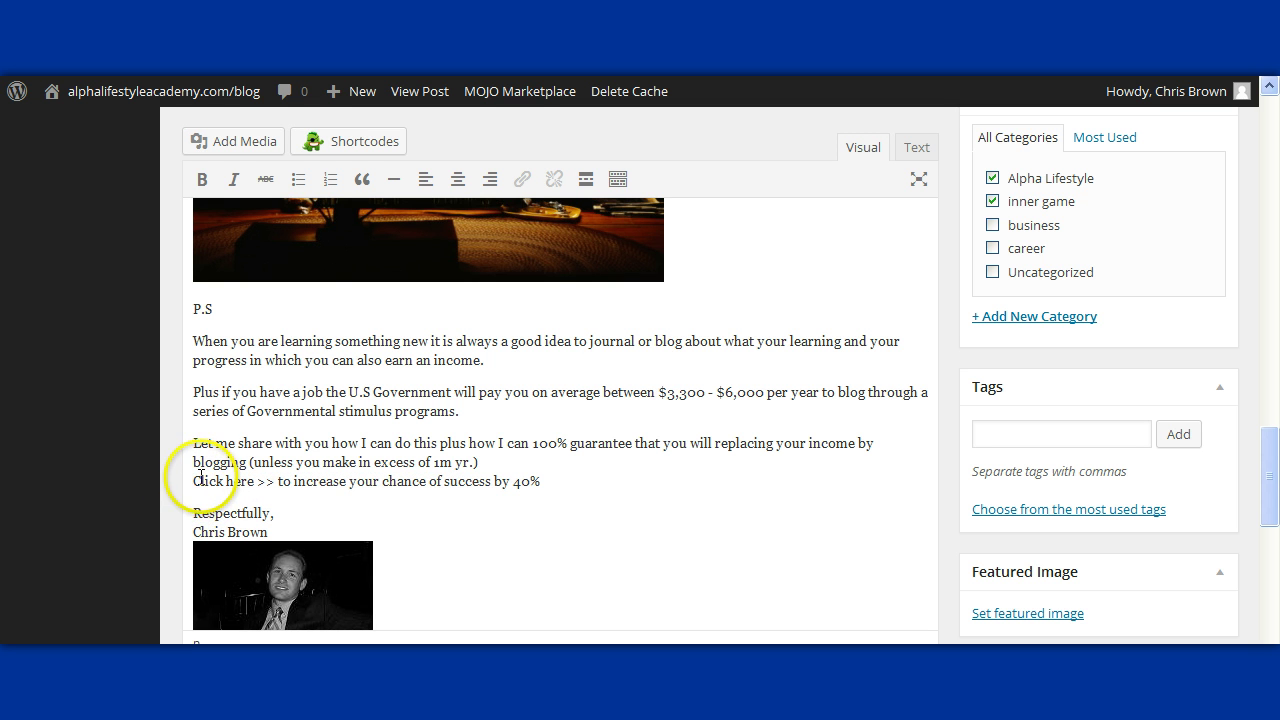
pyautogui.moveTo(193, 480); pyautogui.dragTo(547, 480)
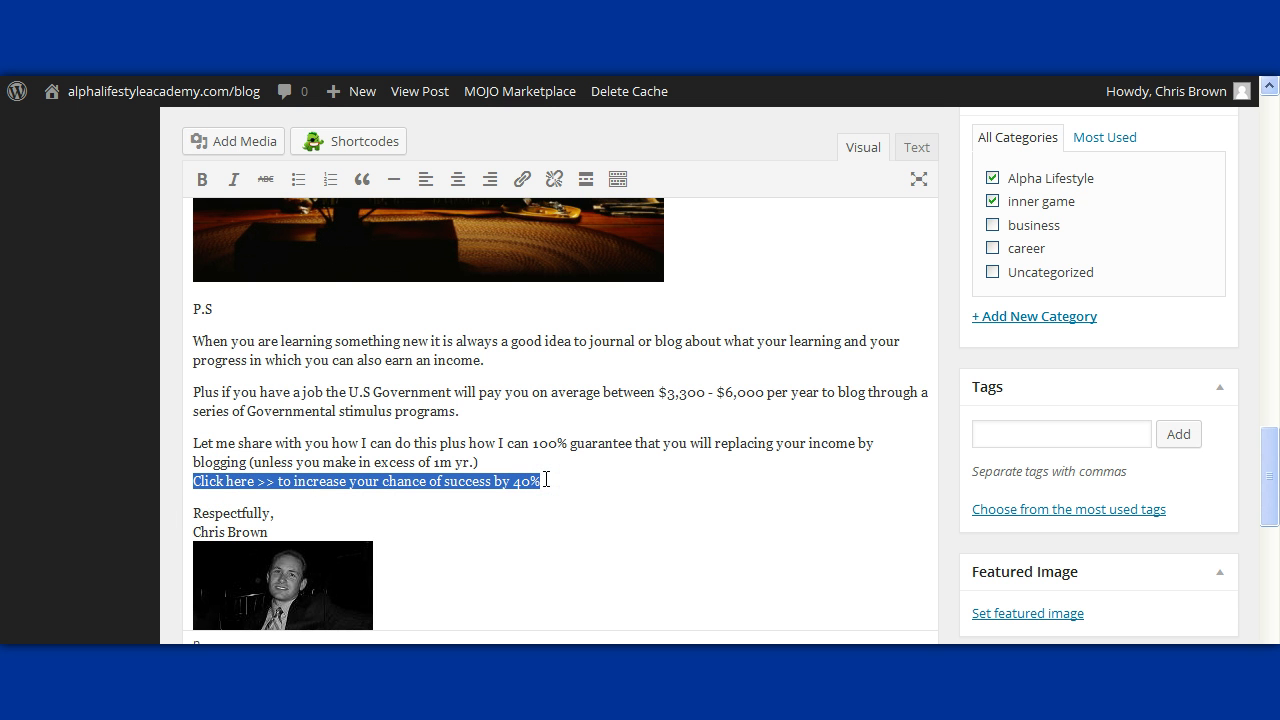
pyautogui.click(528, 186)
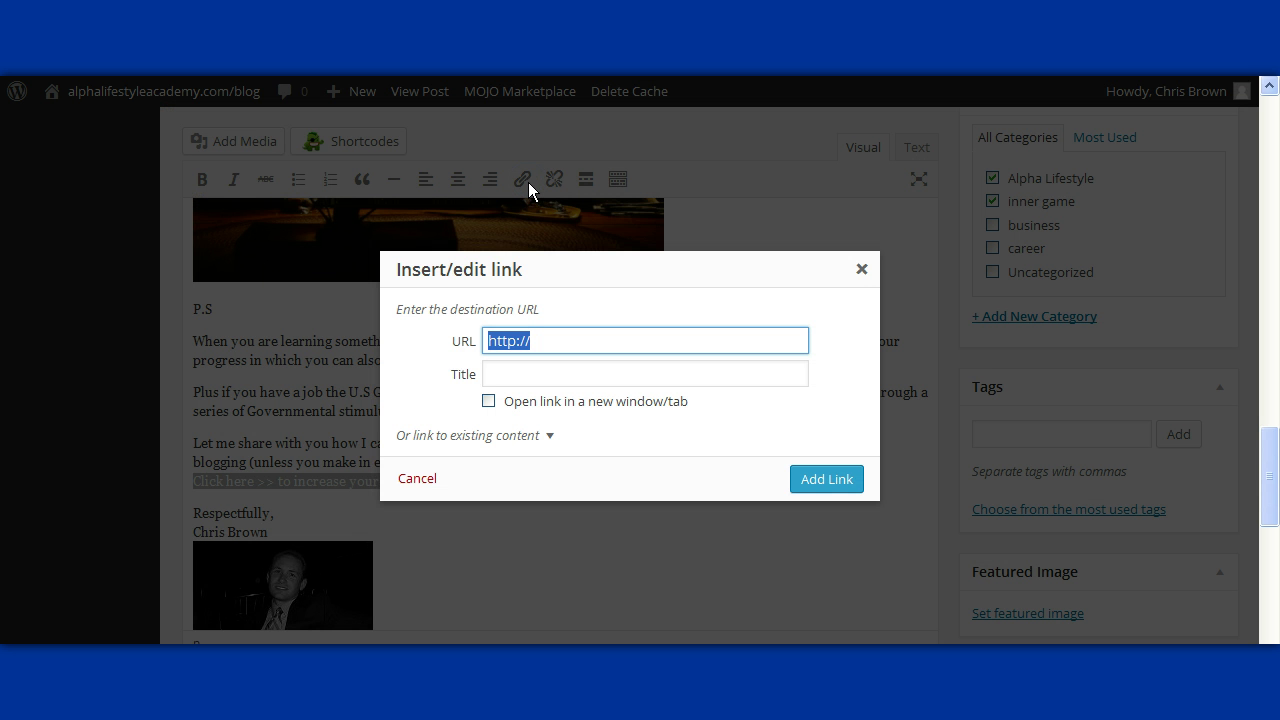
pyautogui.press('End')
pyautogui.write('p')
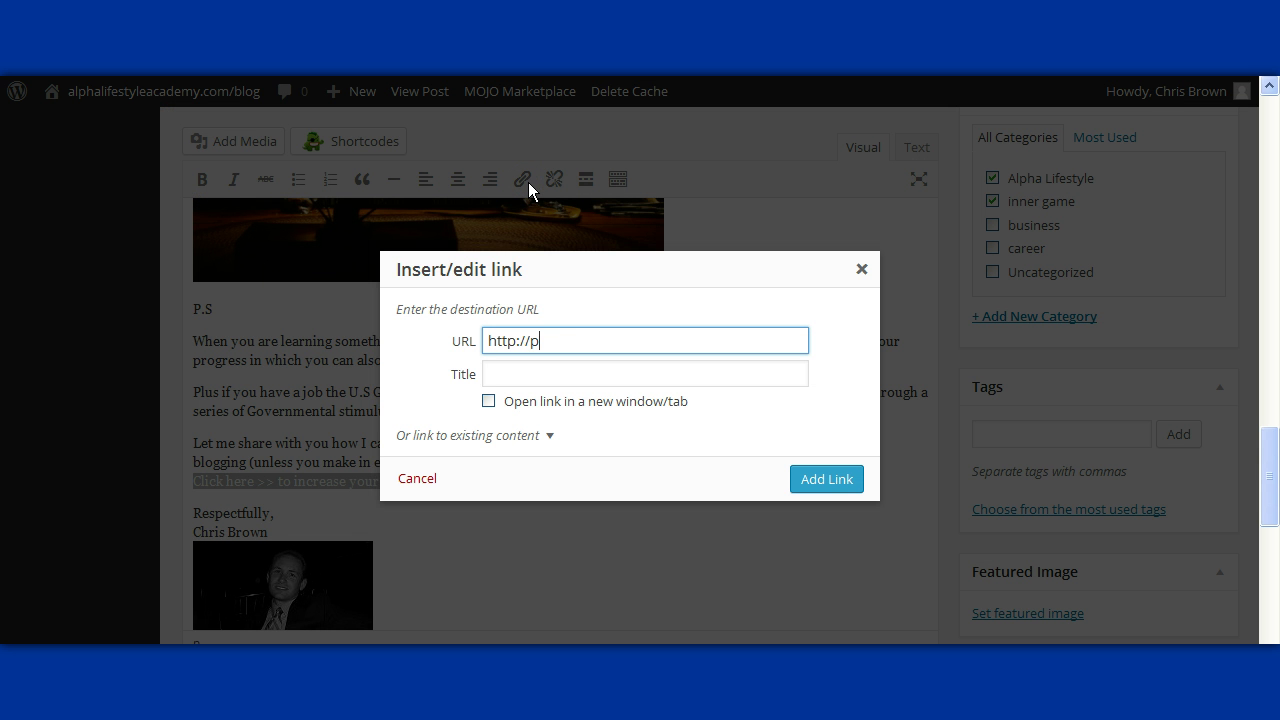
pyautogui.write('rostarlife.com/travel')
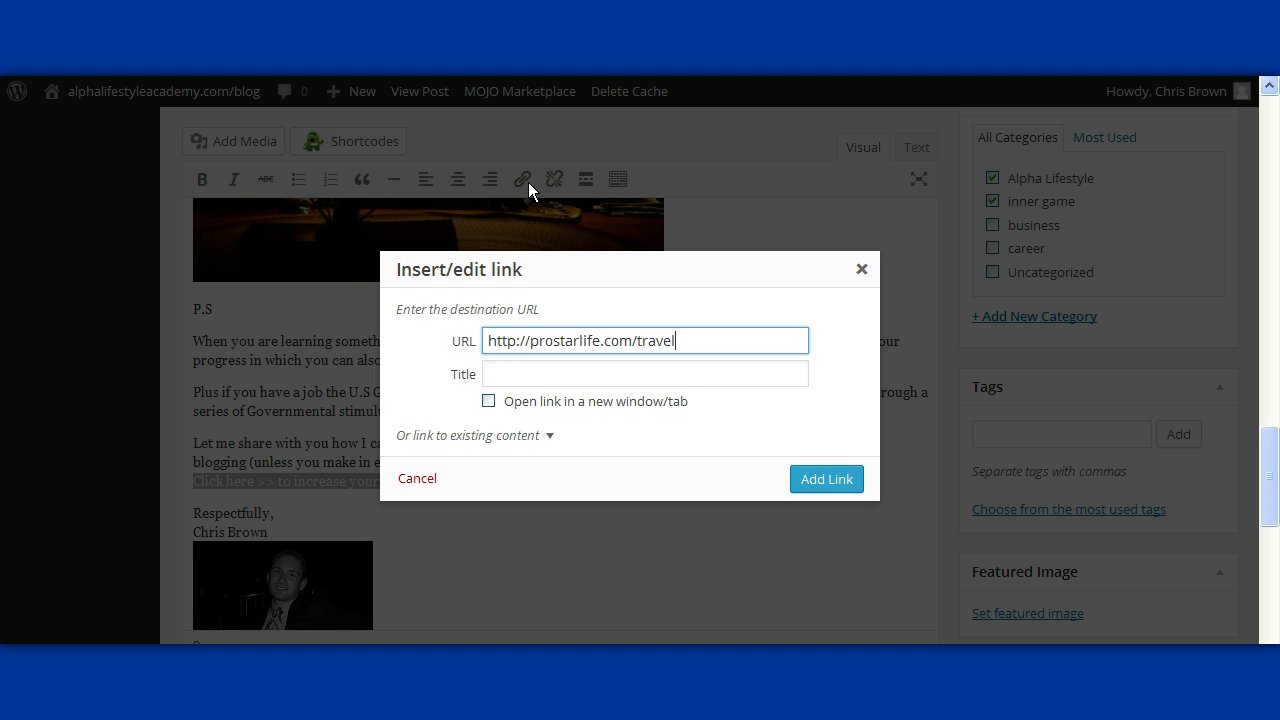
pyautogui.click(487, 401)
pyautogui.click(813, 478)
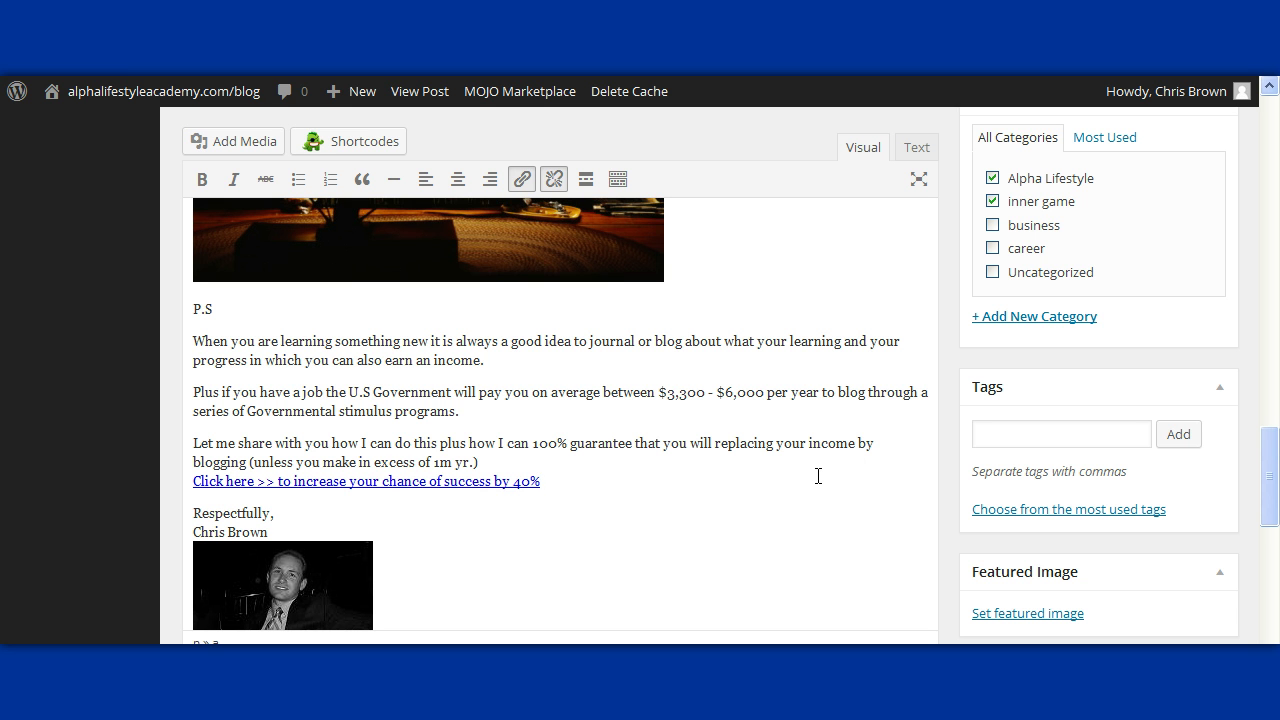
# Step: Update the published post with the new bold phrases and link
pyautogui.click(1270, 468)
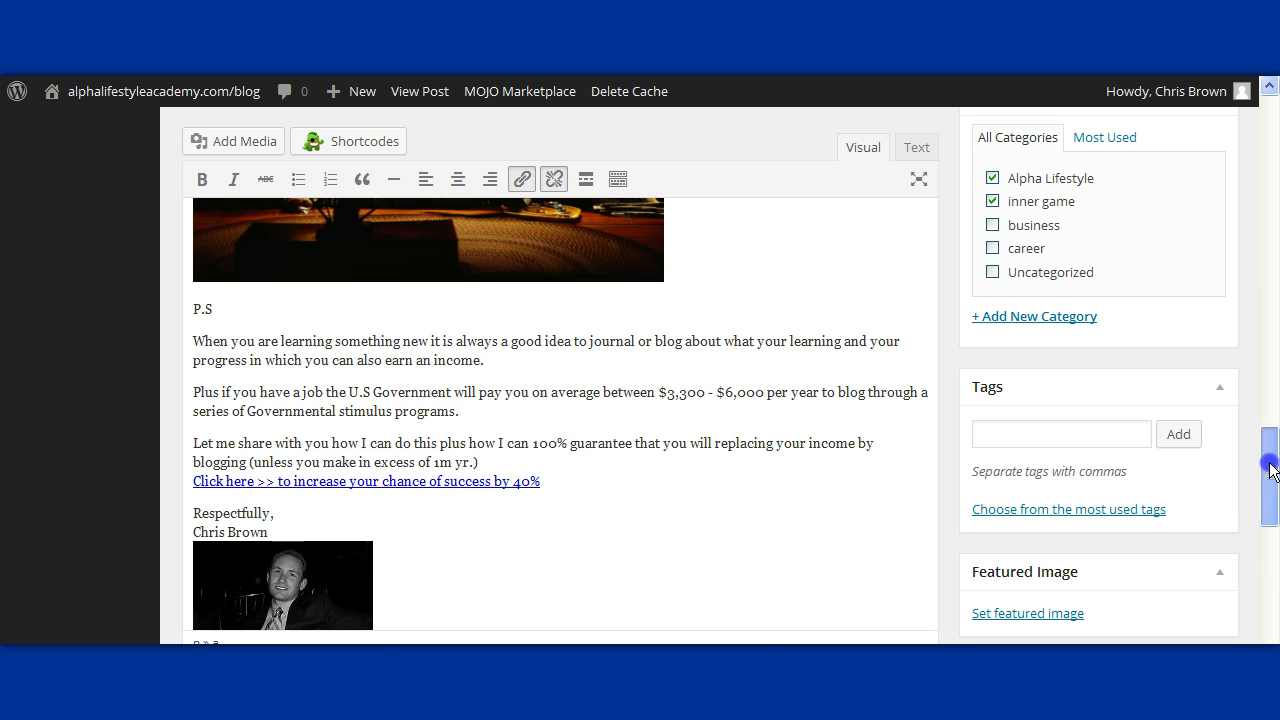
pyautogui.moveTo(1270, 468); pyautogui.dragTo(1273, 258)
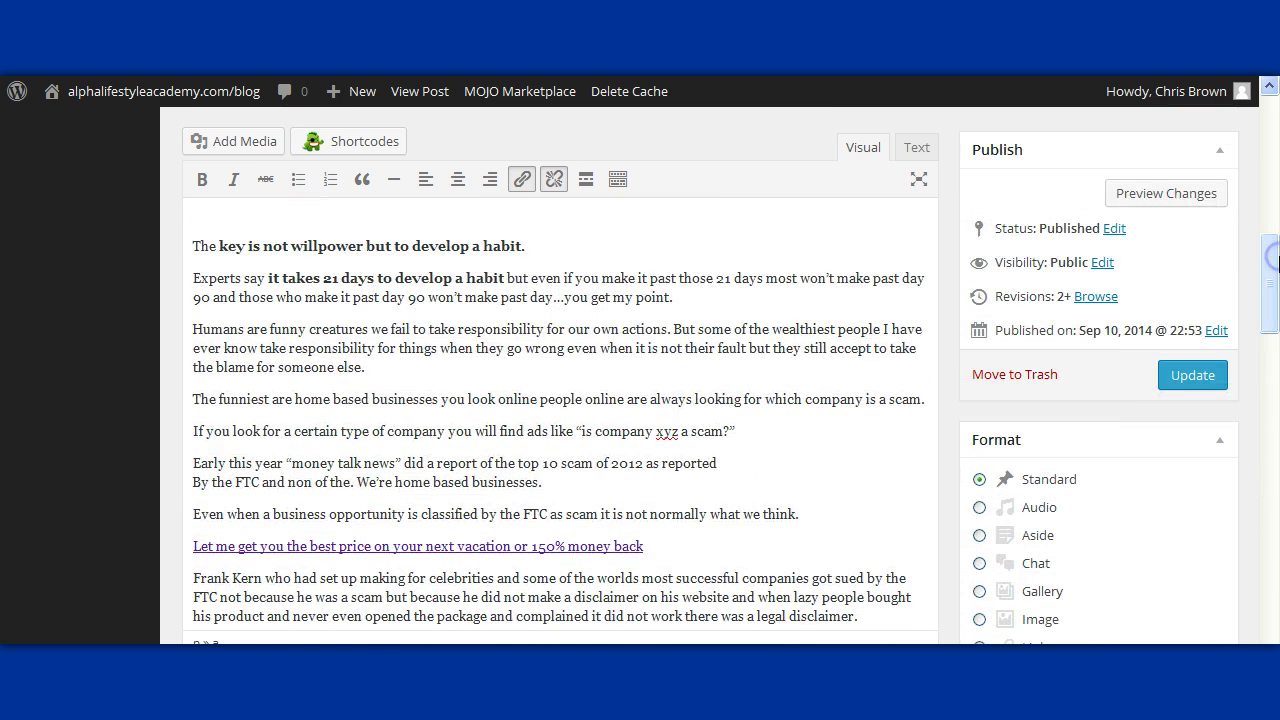
pyautogui.click(1197, 376)
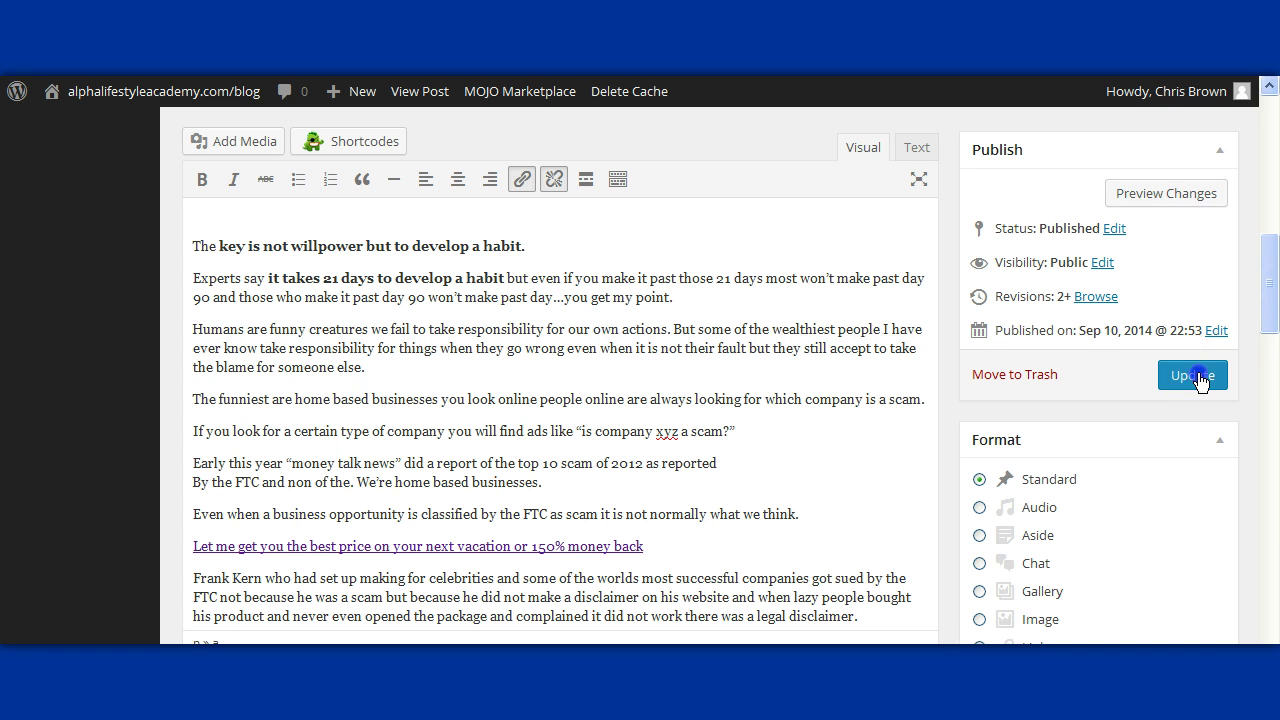